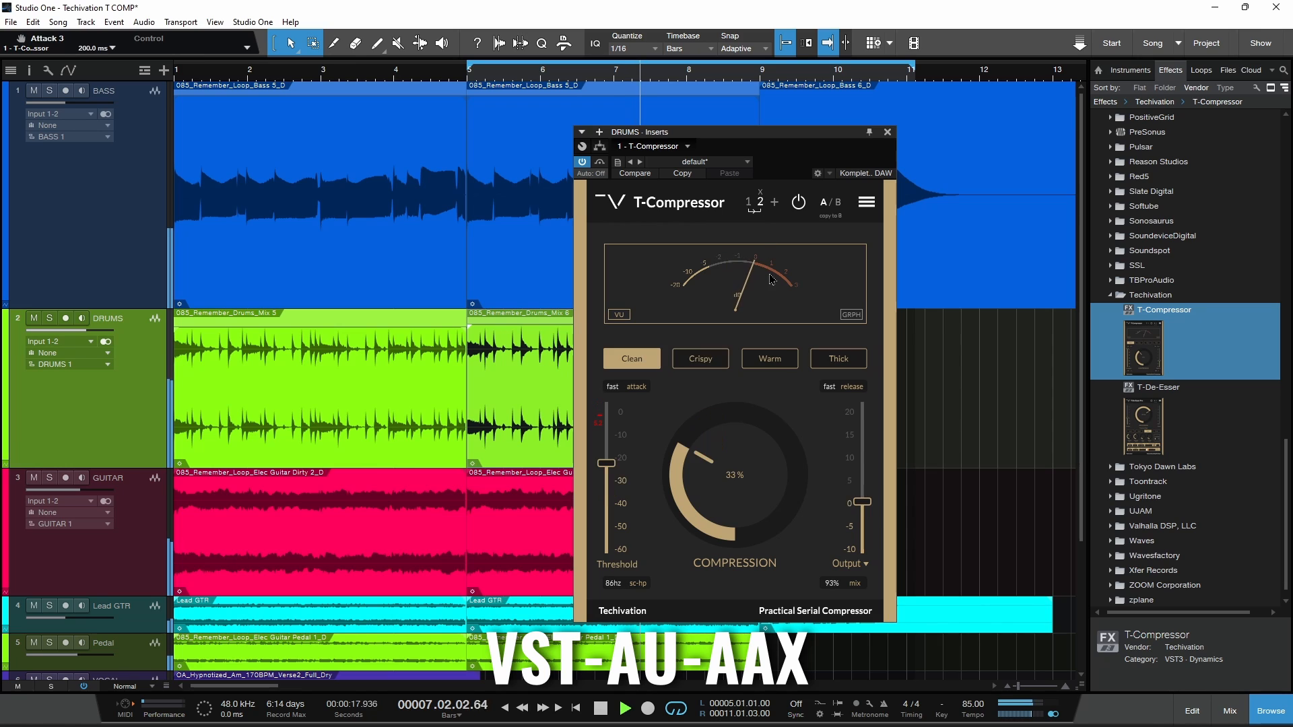
Step: Display the first compressor stage in T-Compressor and loop the first clip on the DRUMS track
left_click(748, 202)
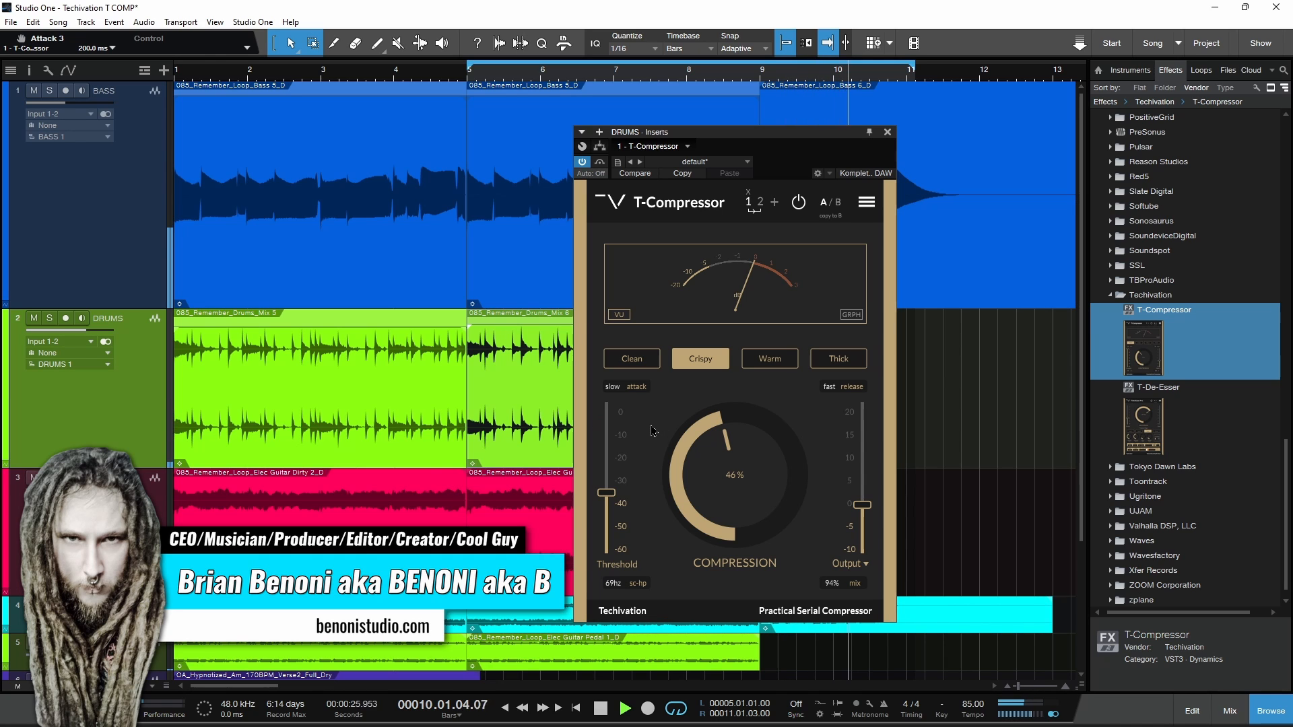
key("p")
key("space")
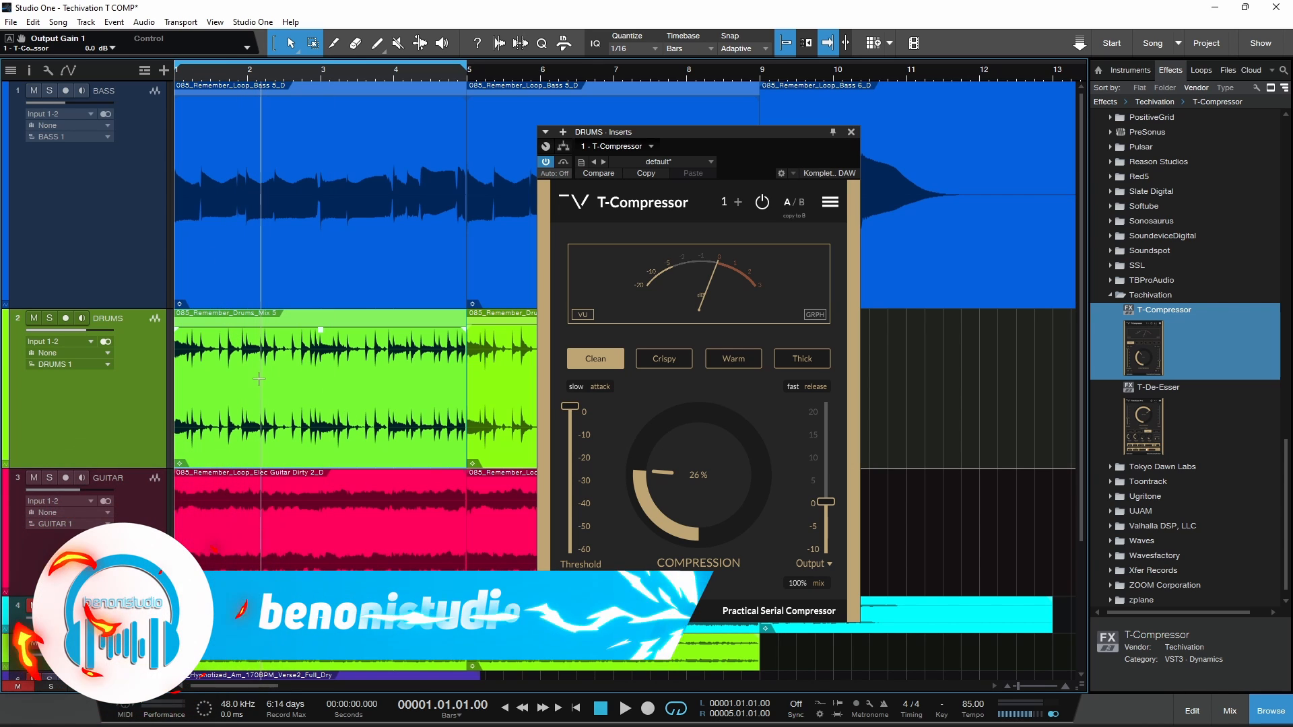
Step: Play the loop and mute BASS, GUITAR and the tracks below, leaving only DRUMS audible, and stop playback
key("space")
left_click(34, 90)
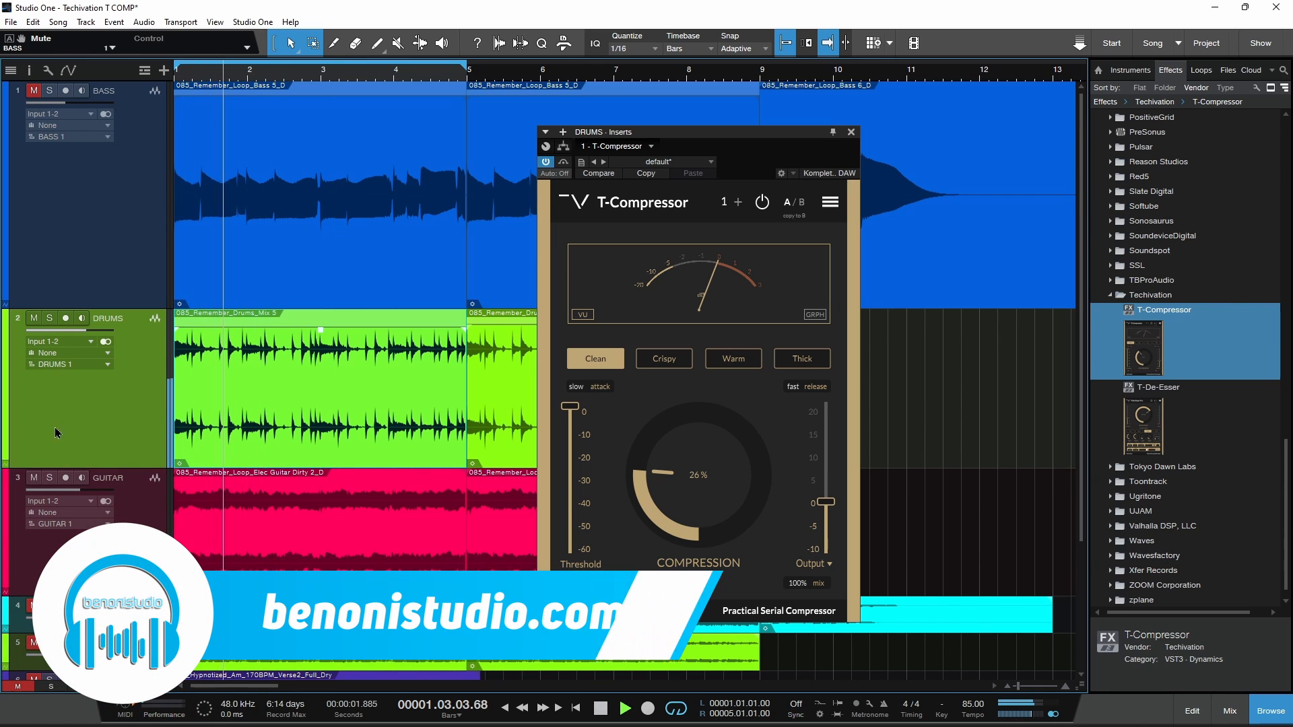
left_click(39, 478)
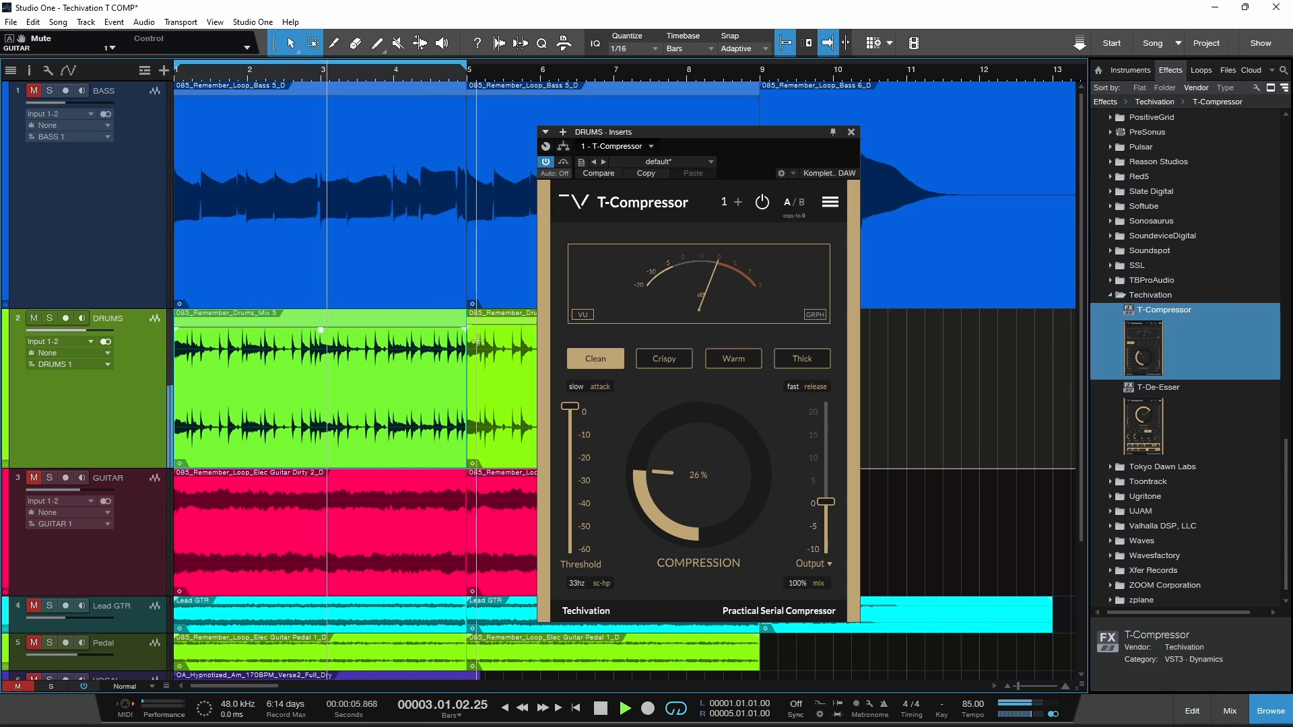
key("space")
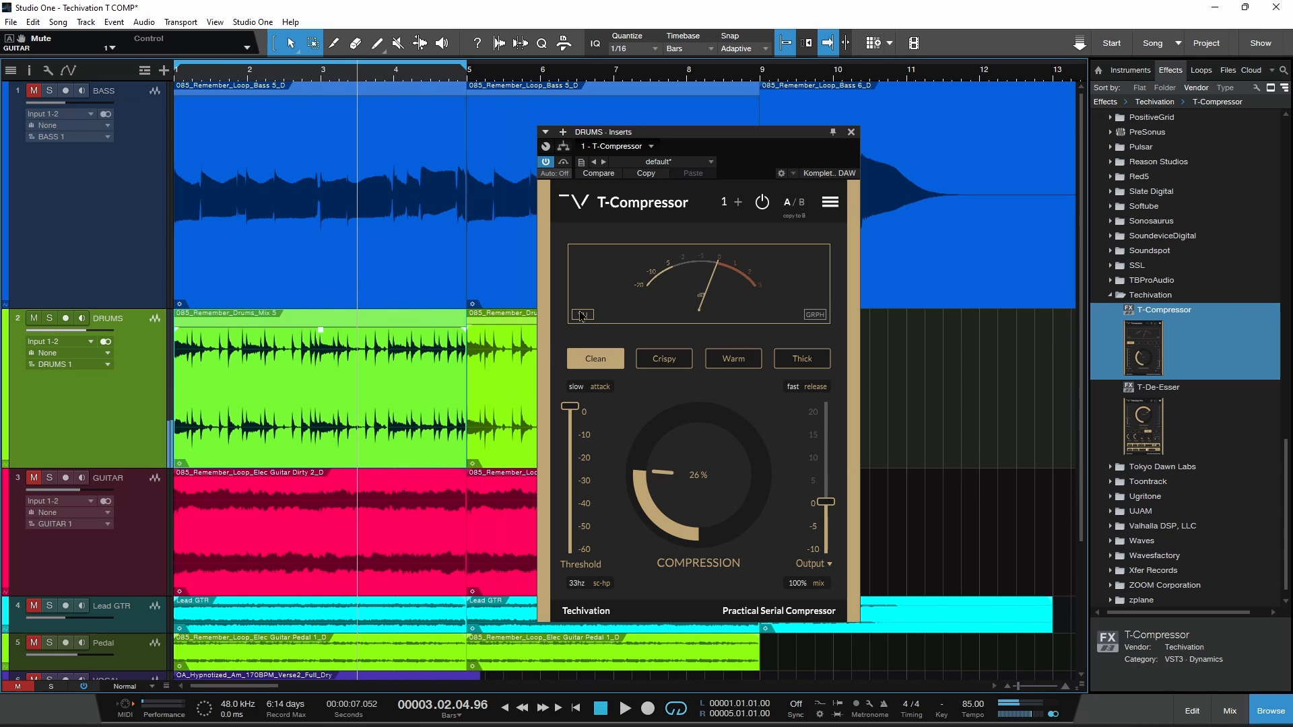
Step: Lower the compressor threshold to -36.4 dB during drum playback and switch the meter display to the graph view
left_click_drag(574, 413, 595, 480)
key("space")
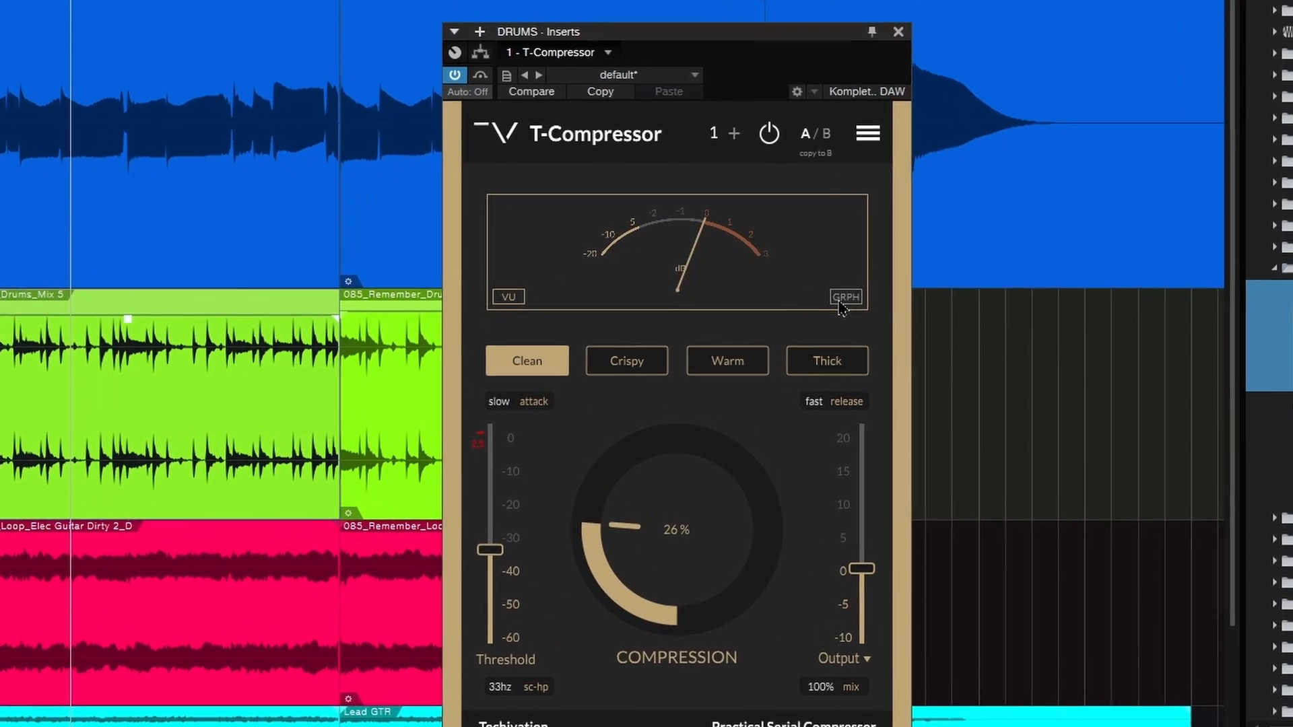
left_click(565, 307)
left_click(478, 286)
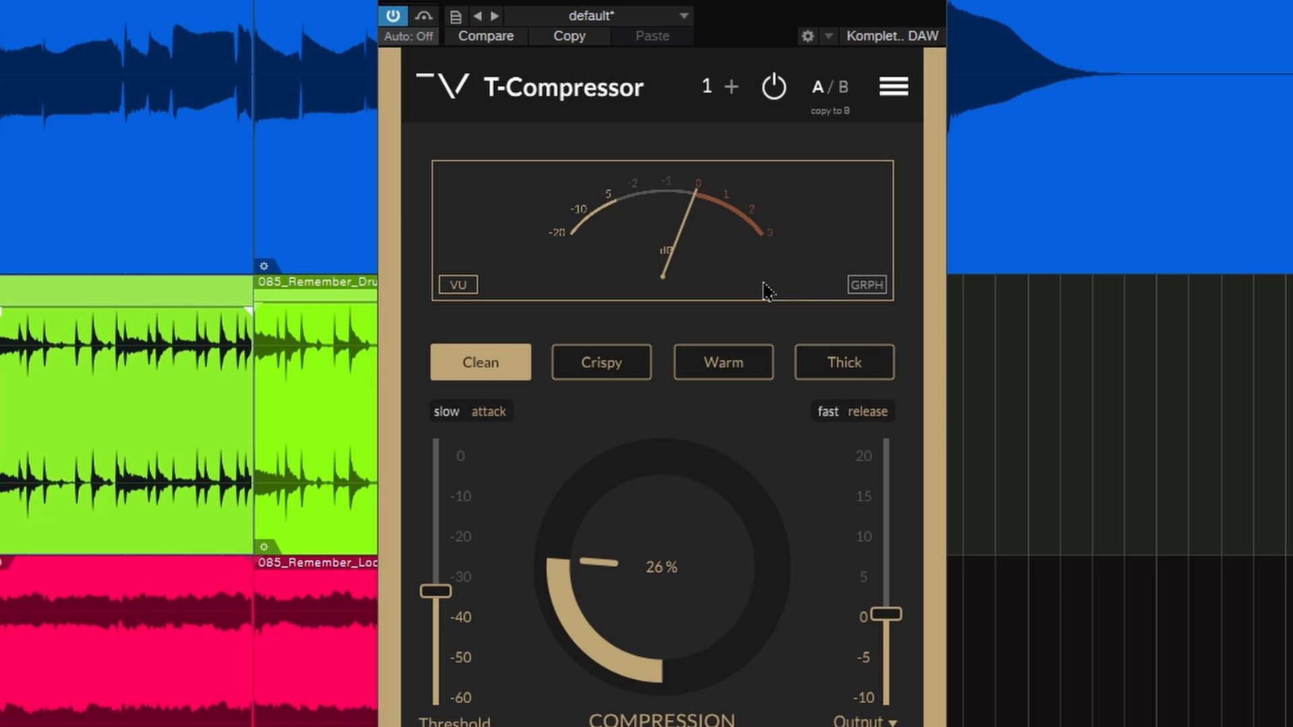
left_click(865, 285)
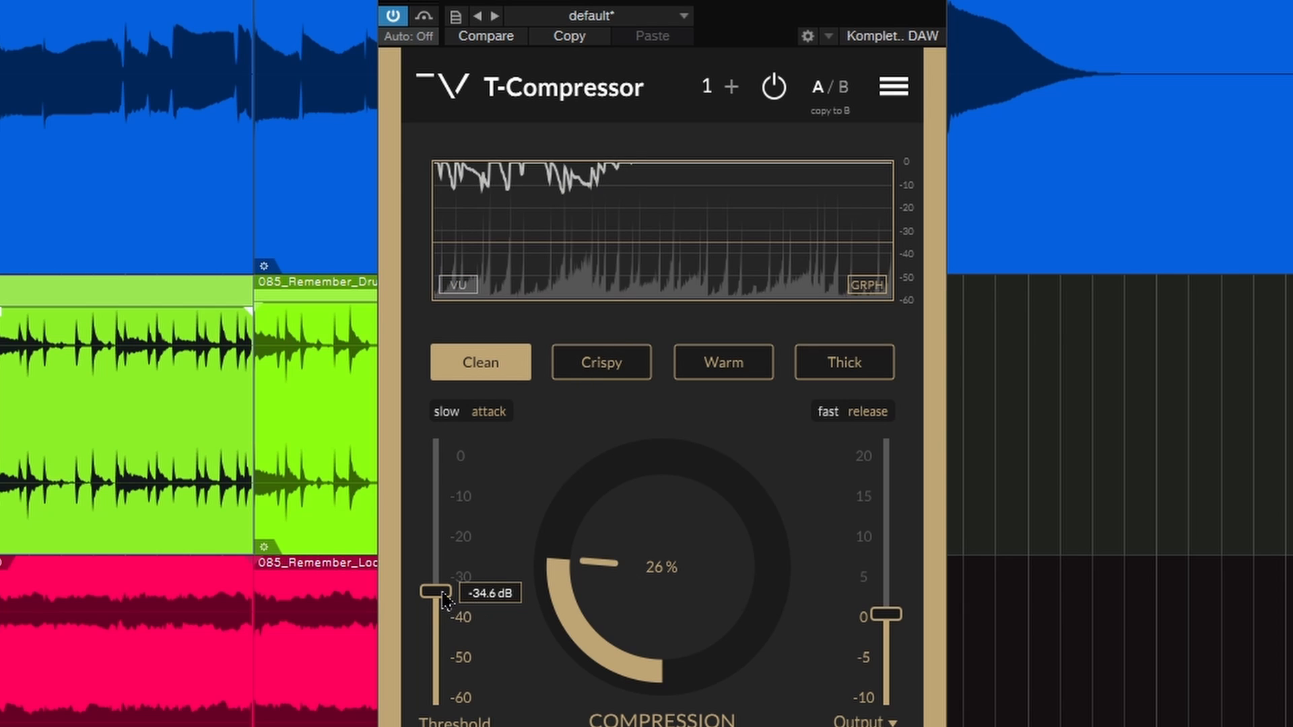
mouse_move(444, 599)
left_mouse_down()
mouse_move(438, 456)
mouse_move(424, 598)
left_mouse_up()
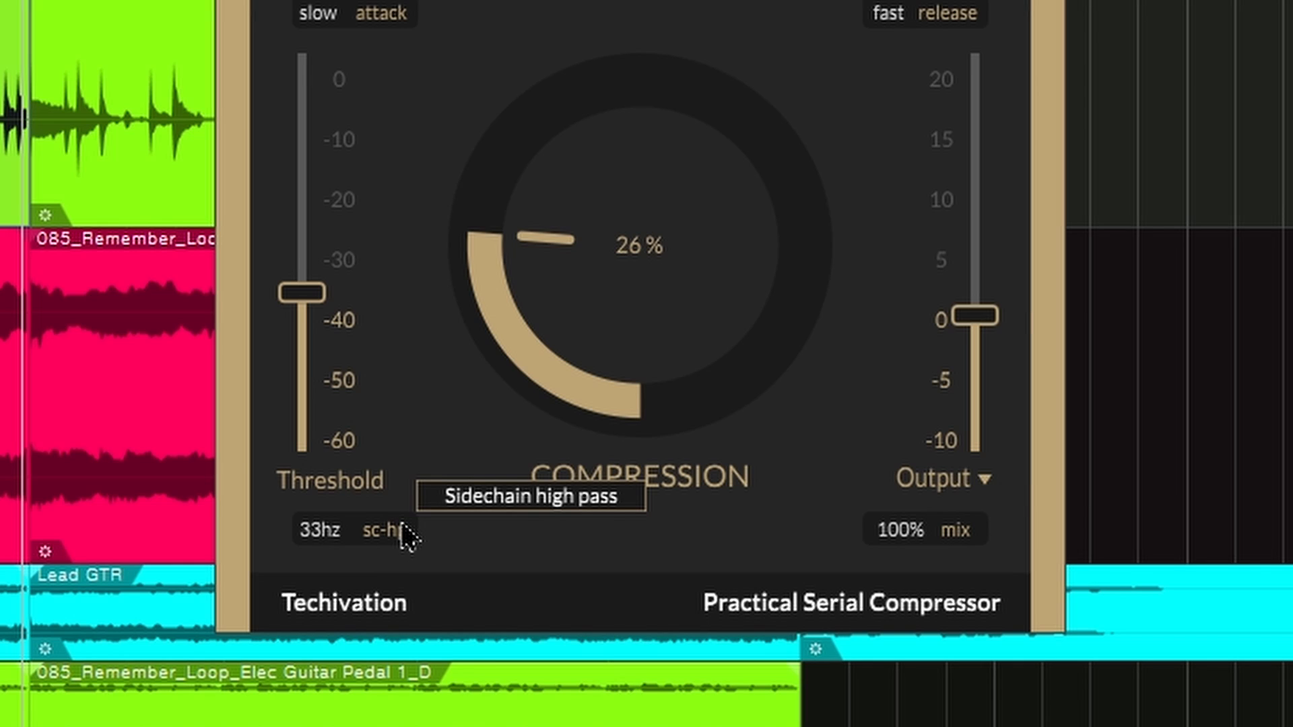
Step: Try the sidechain high-pass at 90 Hz, bring it down to 20 Hz and set the threshold to -37.1 dB
left_click(332, 515)
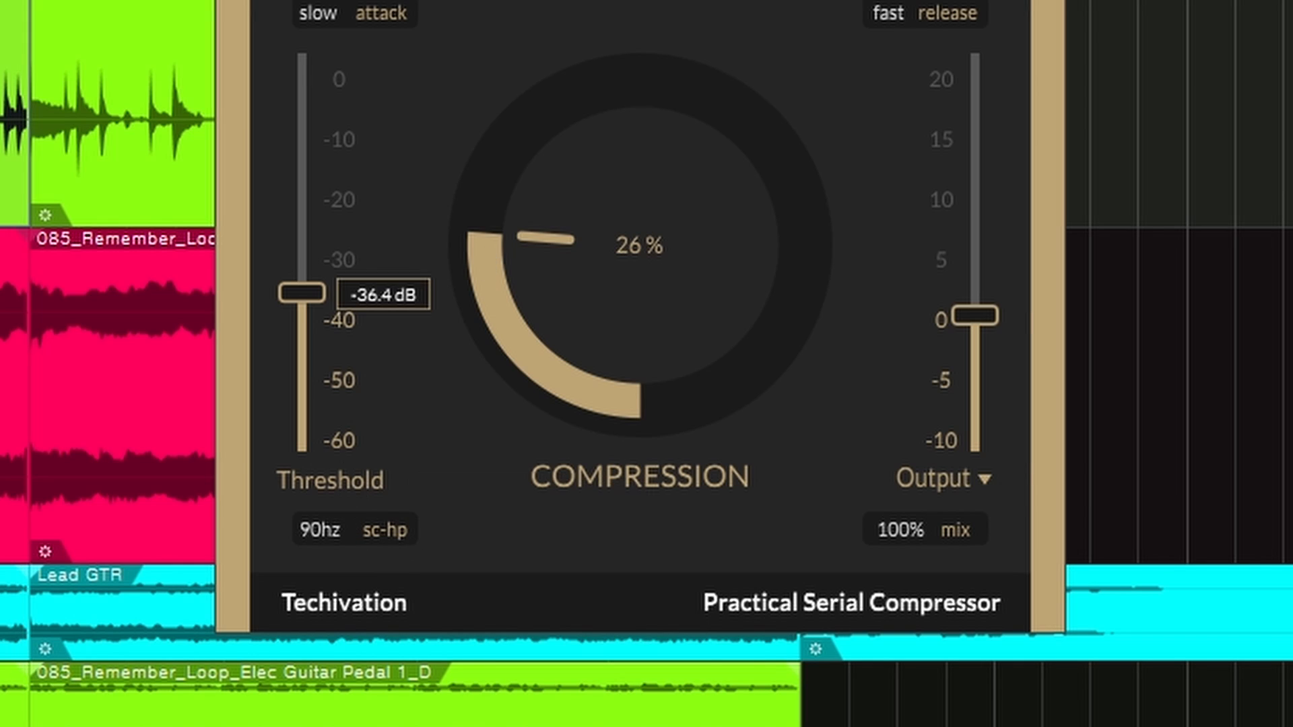
mouse_move(340, 295)
left_click_drag(326, 548, 324, 604)
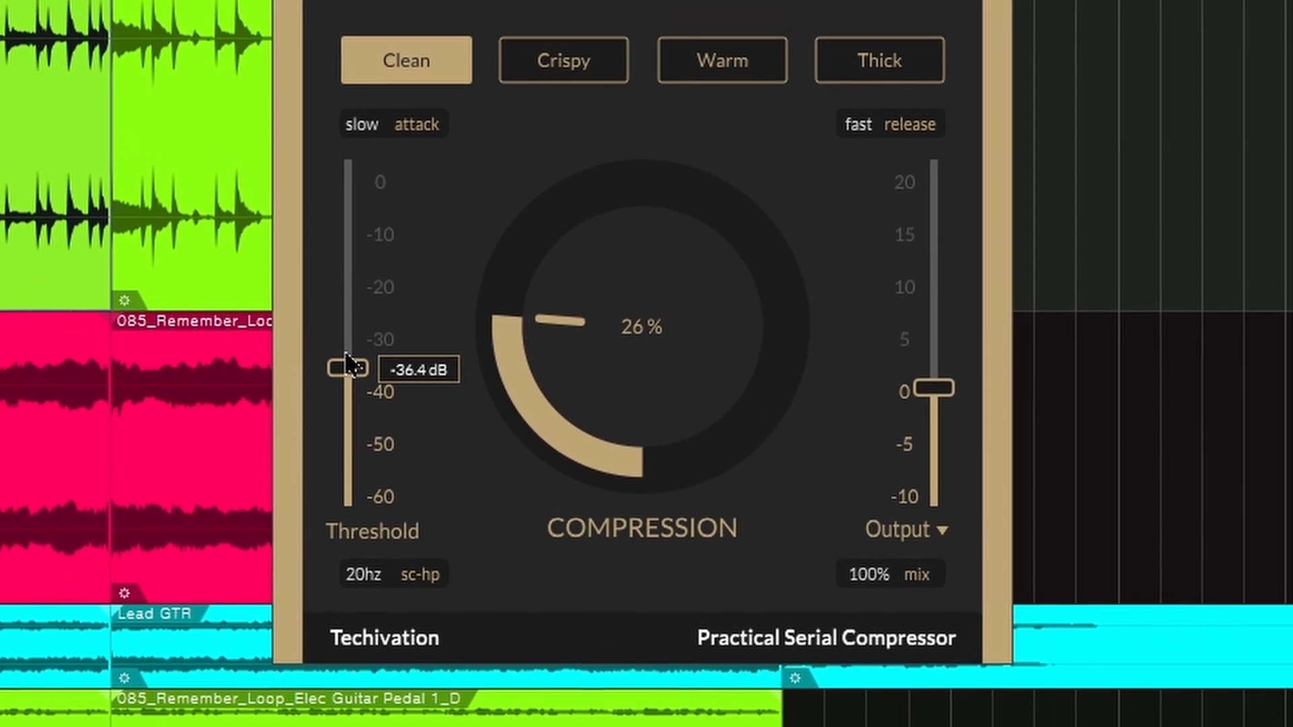
left_click_drag(307, 298, 321, 303)
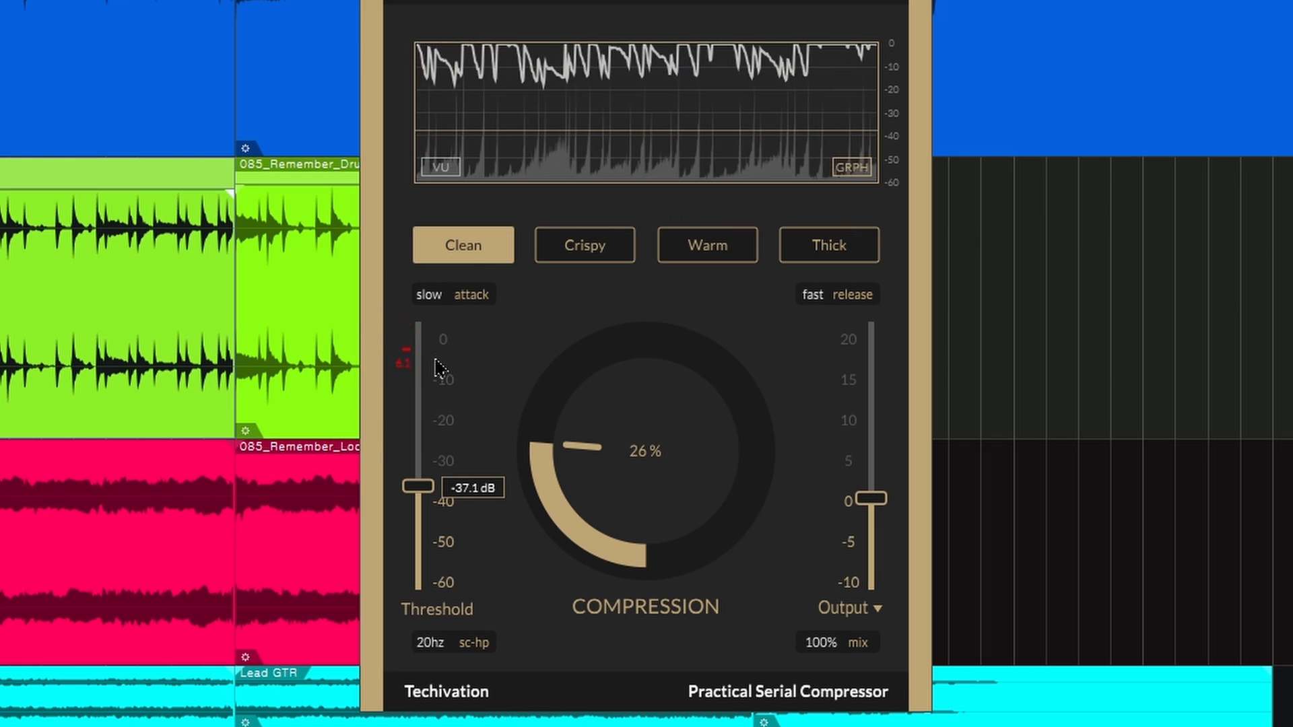
Step: Set the compression to 59% and the sidechain high-pass to 63 Hz, with a slightly lower threshold
left_click_drag(647, 512, 652, 352)
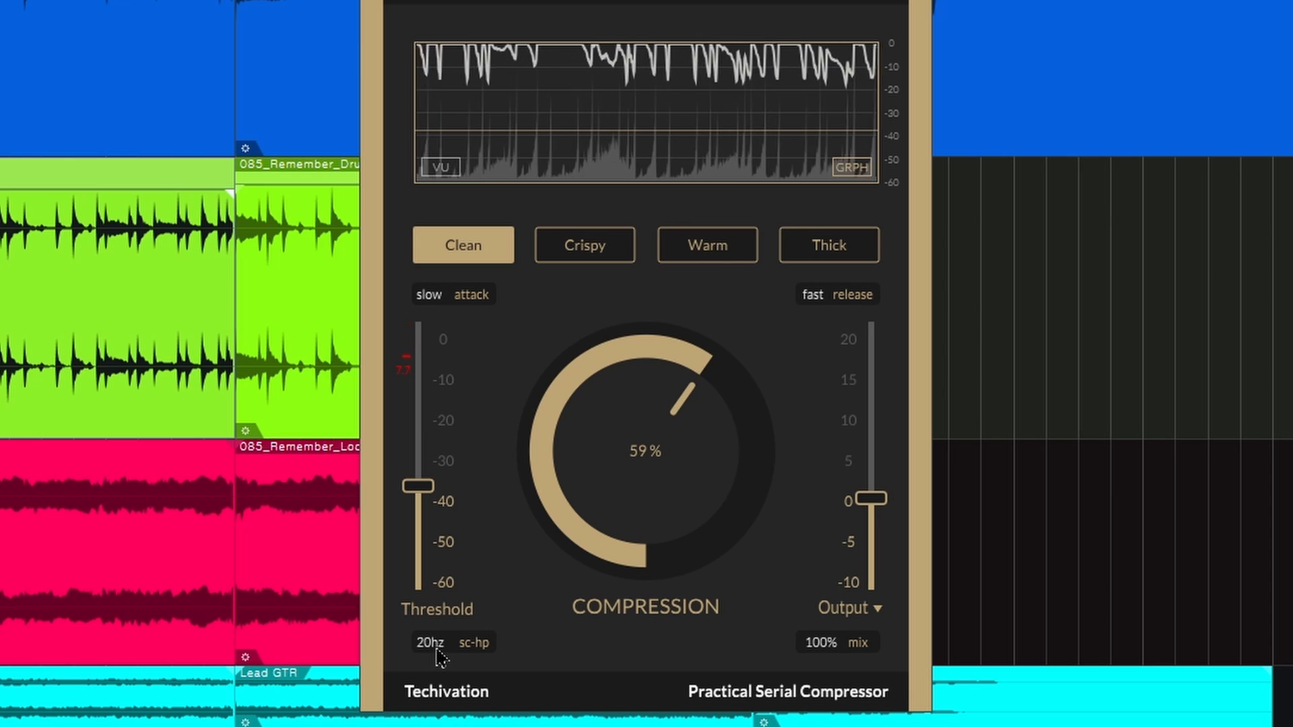
left_click_drag(439, 652, 438, 566)
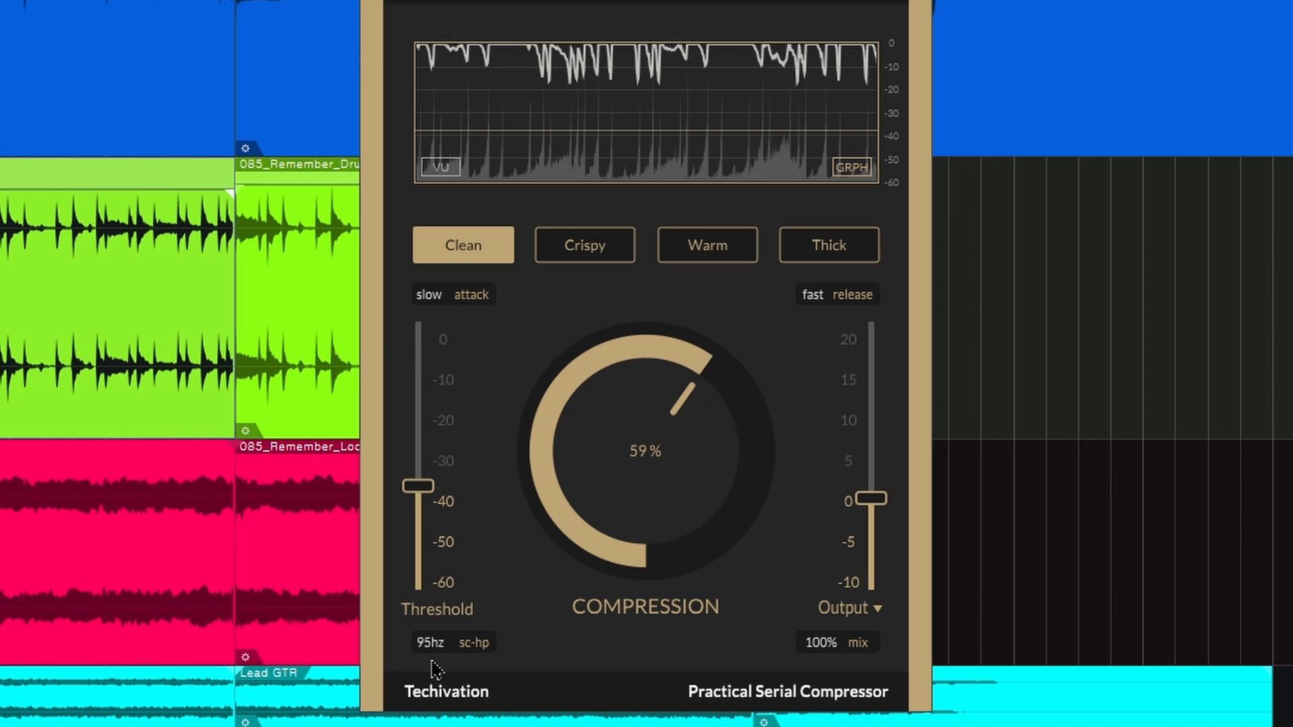
left_click_drag(426, 647, 427, 665)
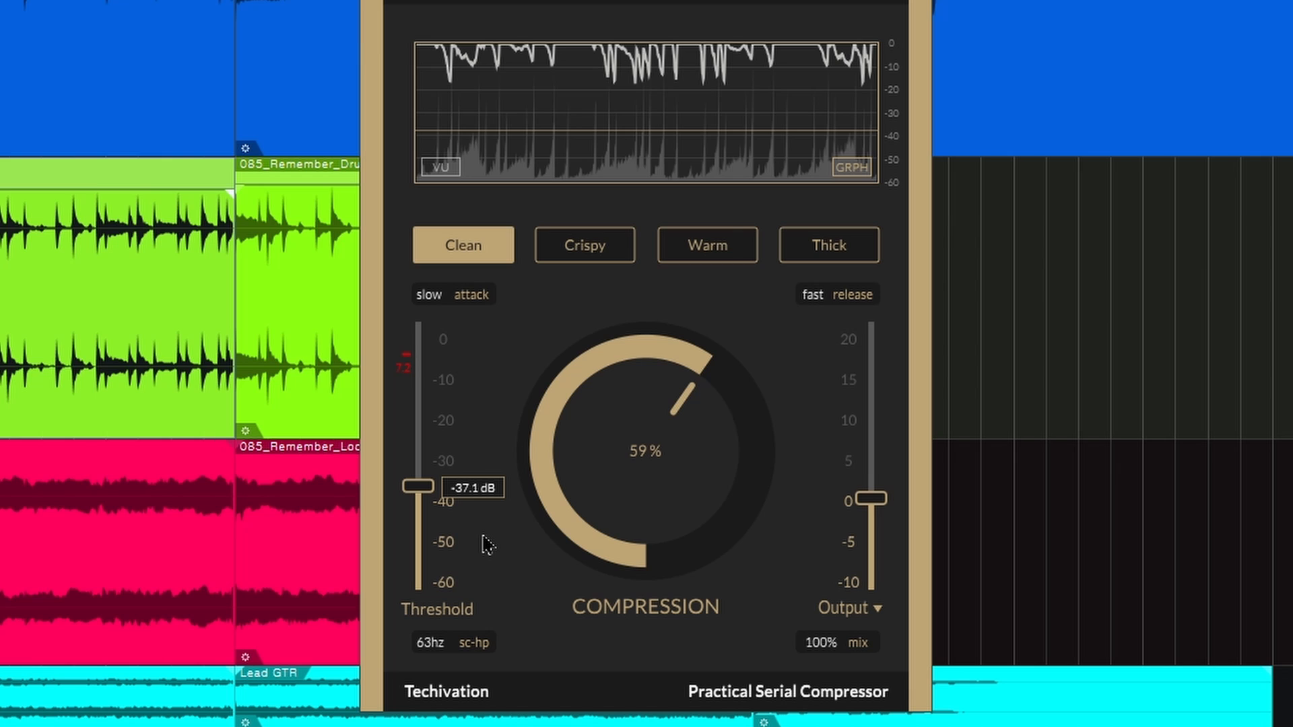
mouse_move(429, 506)
left_mouse_down()
mouse_move(425, 424)
mouse_move(432, 502)
left_mouse_up()
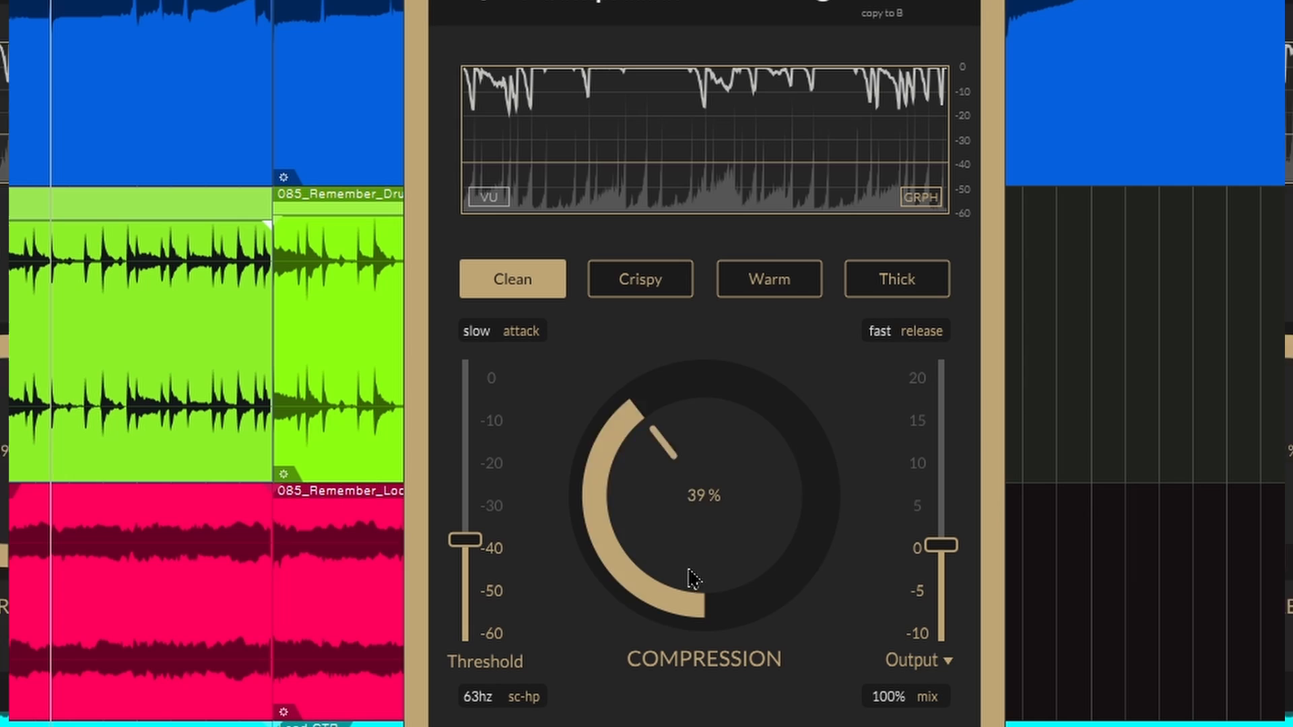
Step: Lower the threshold to -53.3 dB and raise the compression amount to 69%
left_click_drag(687, 577, 741, 456)
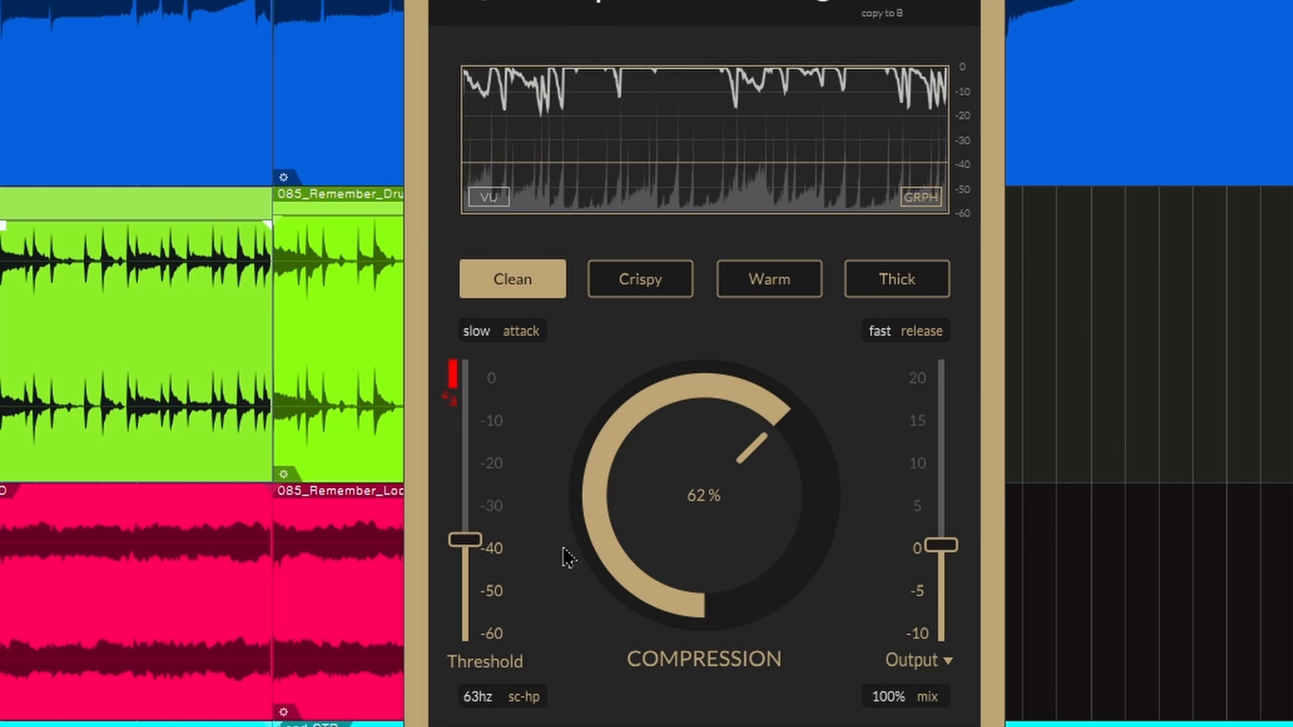
mouse_move(478, 542)
left_click_drag(472, 551, 472, 605)
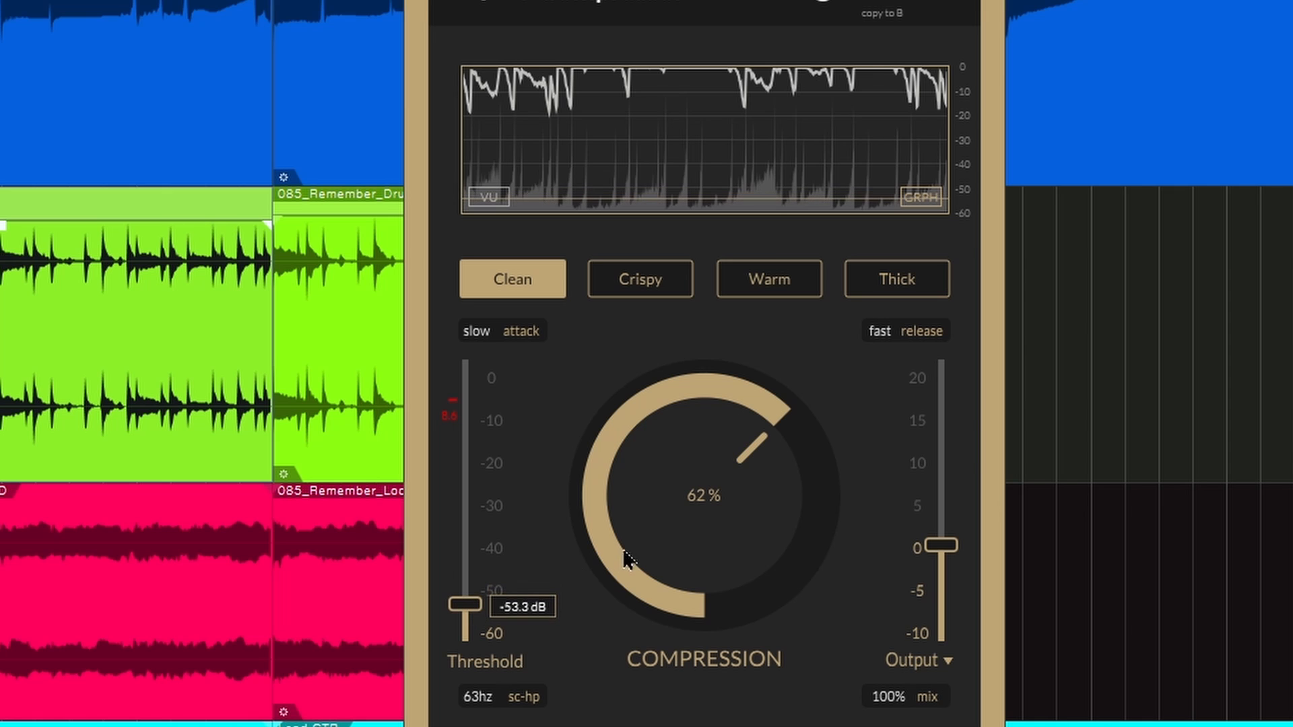
left_click_drag(630, 560, 629, 511)
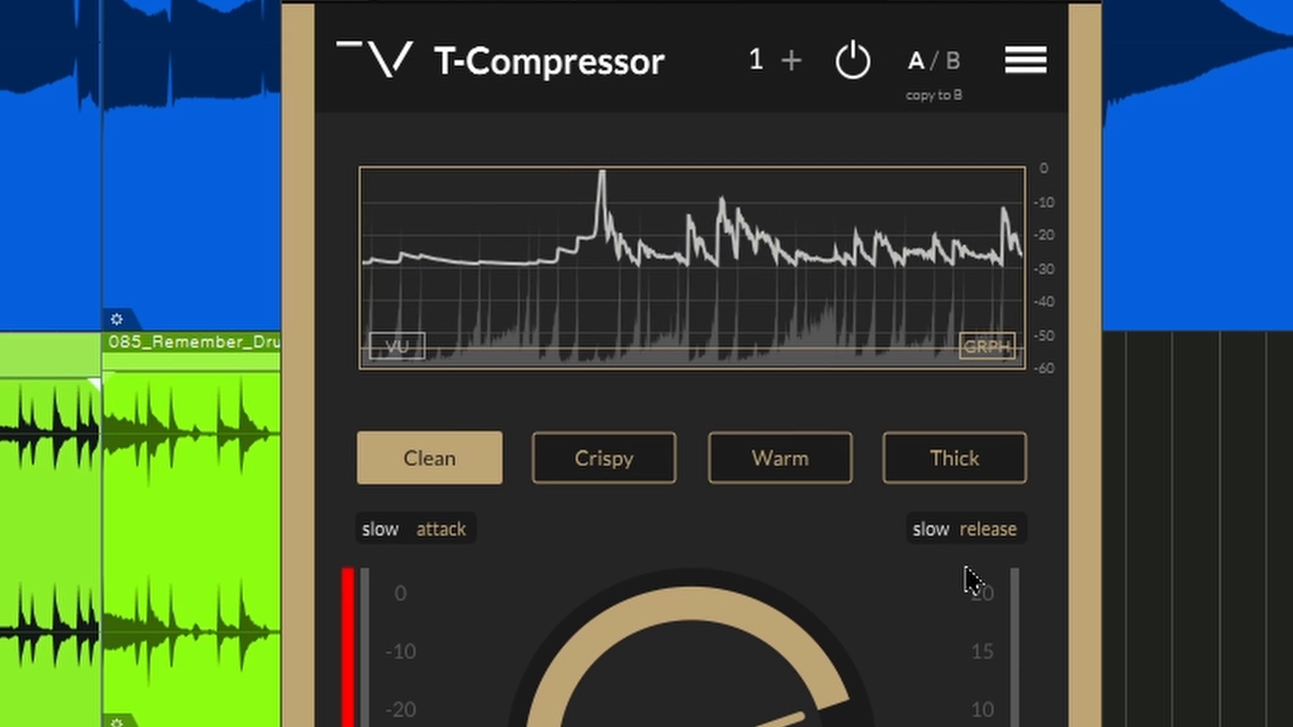
Step: Switch the release speed to fast and sweep the compression amount to demonstrate its effect
left_click(932, 533)
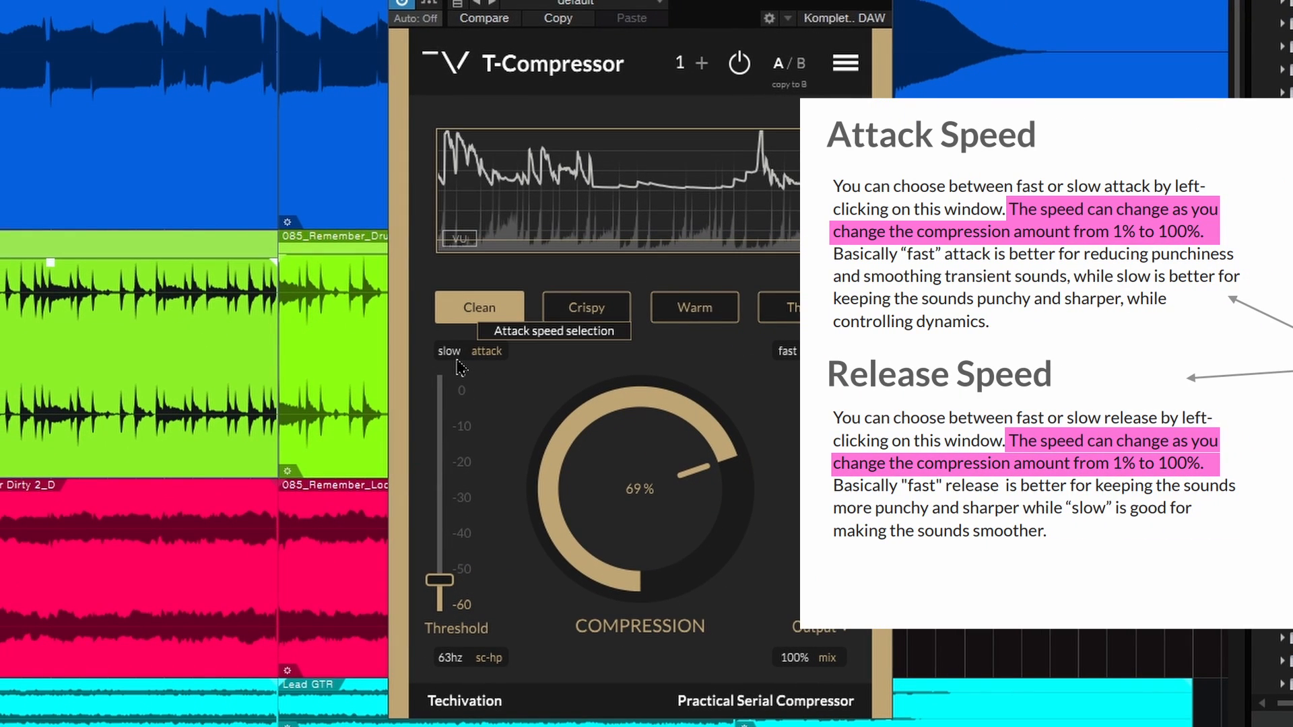
left_click_drag(622, 464, 662, 494)
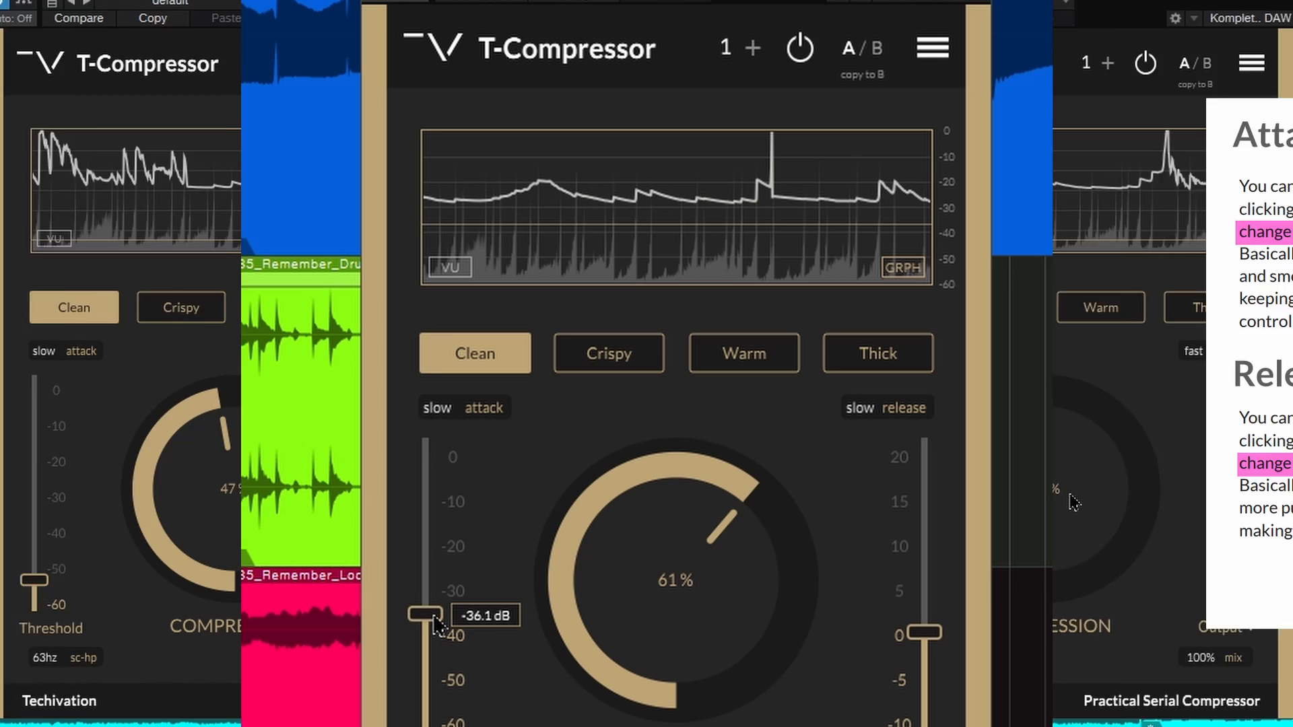
Step: Raise the threshold to about -28 dB and sweep the compression up to 95% and back down to 41%
left_click_drag(434, 618, 434, 587)
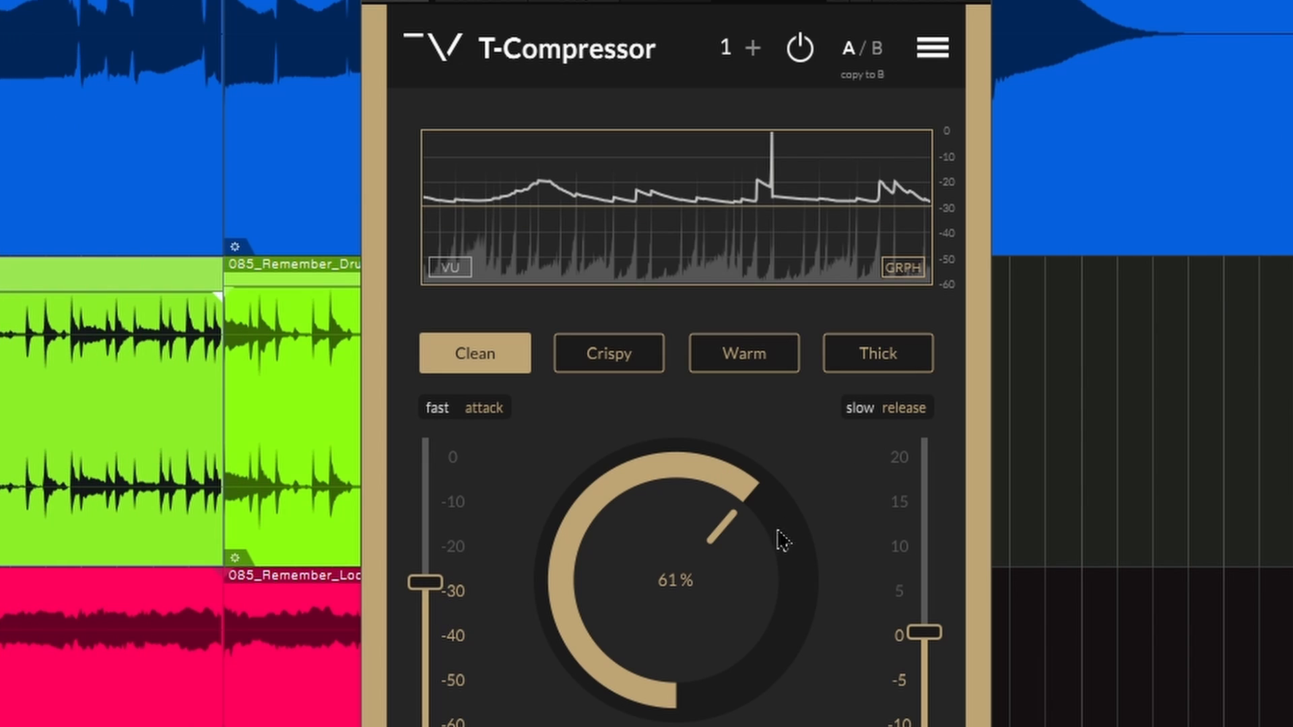
left_click_drag(663, 556, 663, 580)
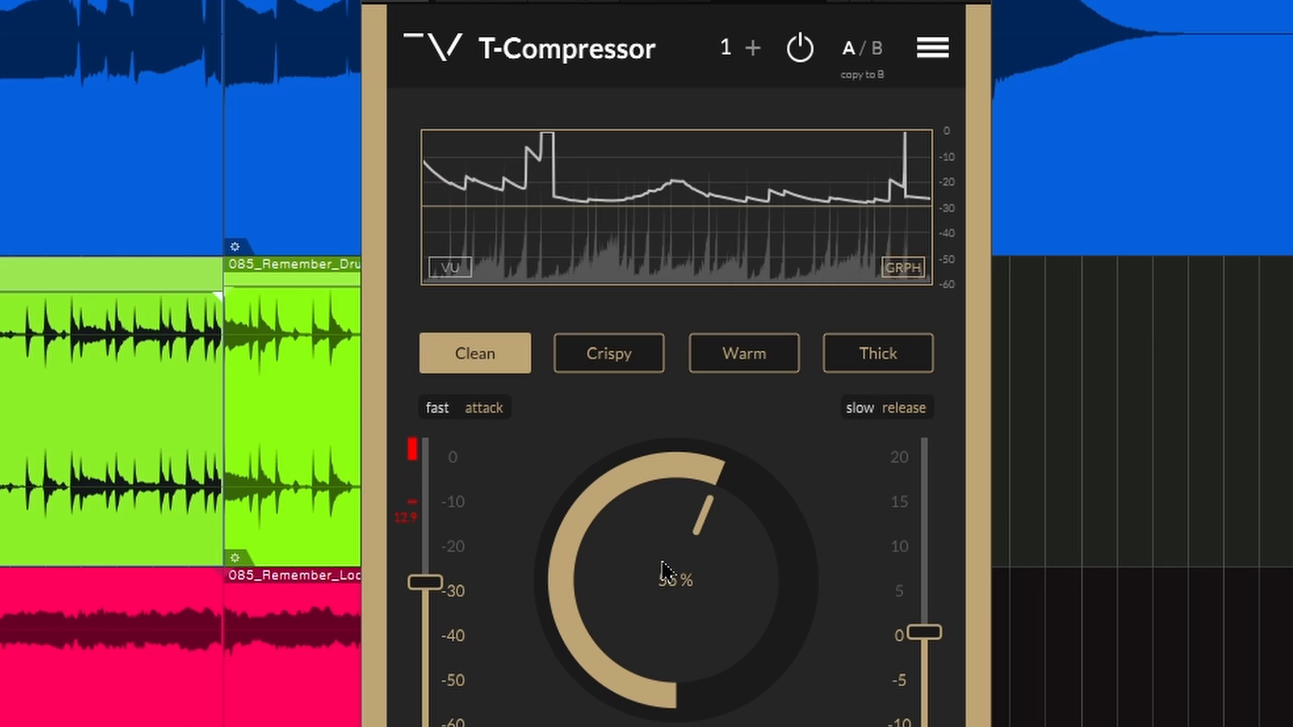
left_click_drag(663, 571, 670, 412)
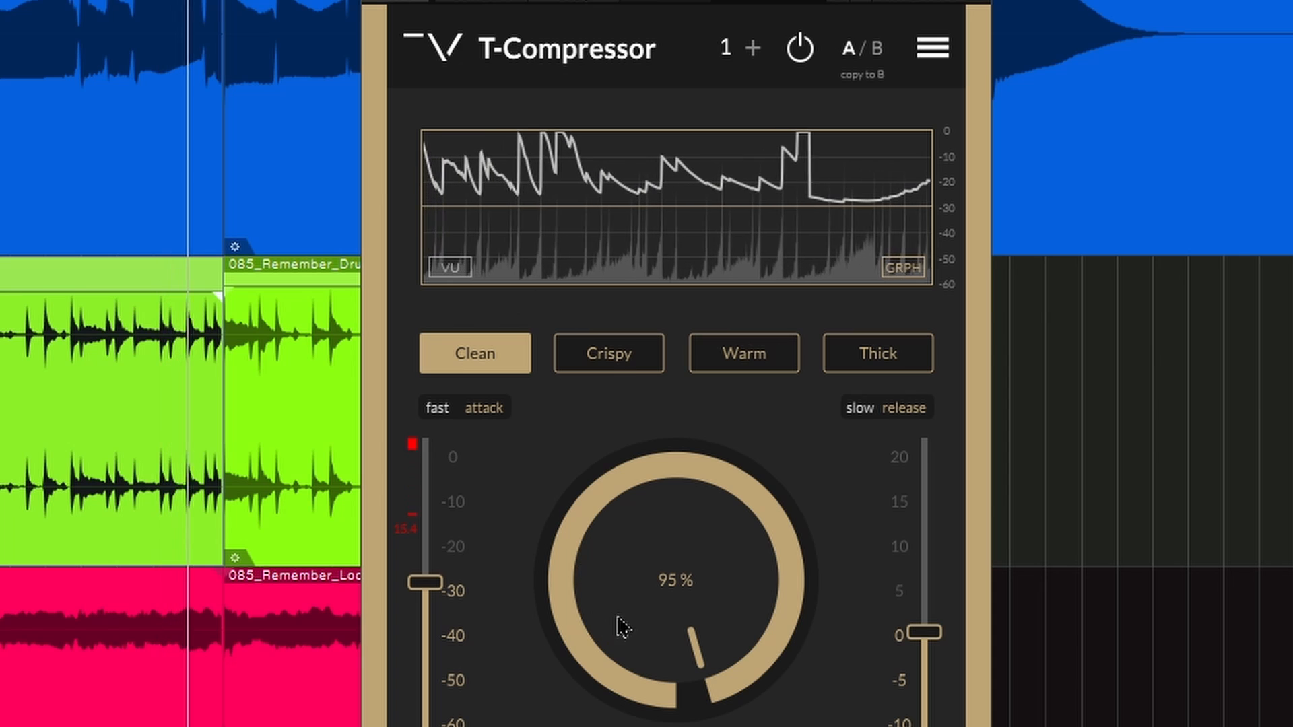
left_click_drag(675, 522, 675, 720)
left_click_drag(705, 709, 703, 559)
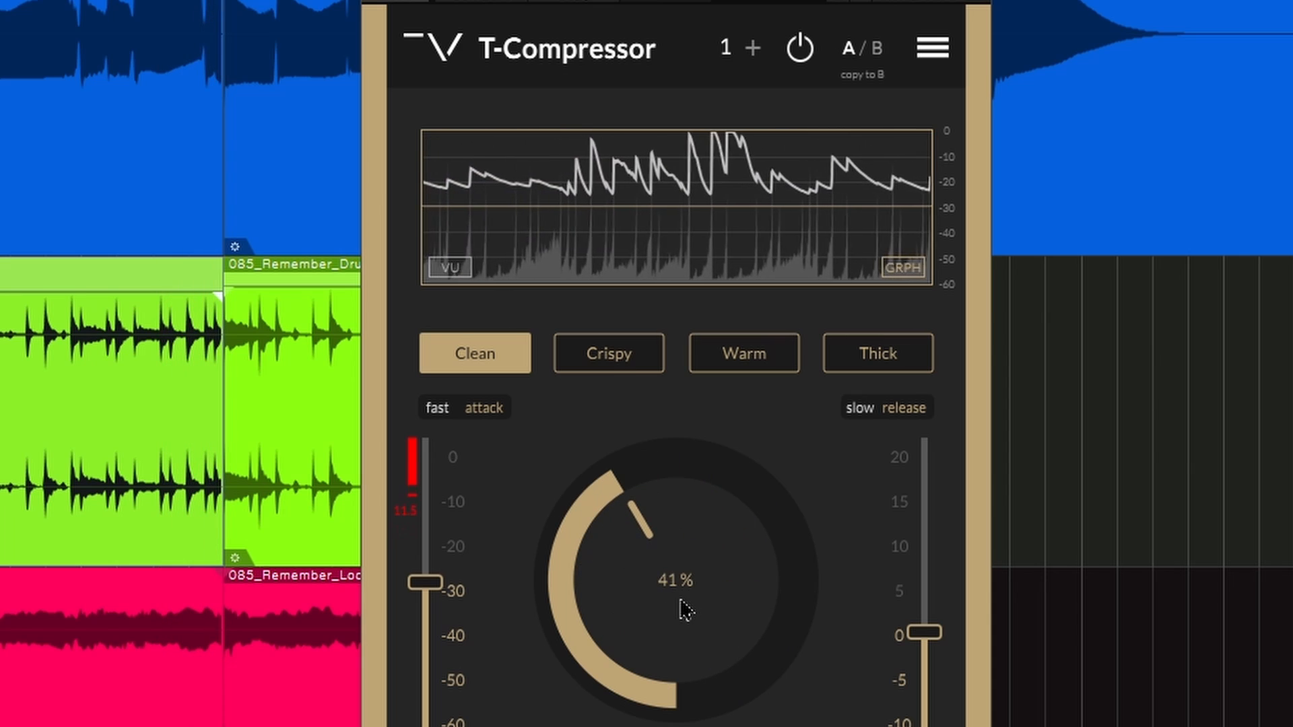
Step: Compare slow and fast attack, ending on slow with the compression at 40% and the threshold at -26.6 dB
left_click(437, 411)
mouse_move(656, 607)
left_mouse_down()
mouse_move(652, 571)
mouse_move(655, 612)
left_mouse_up()
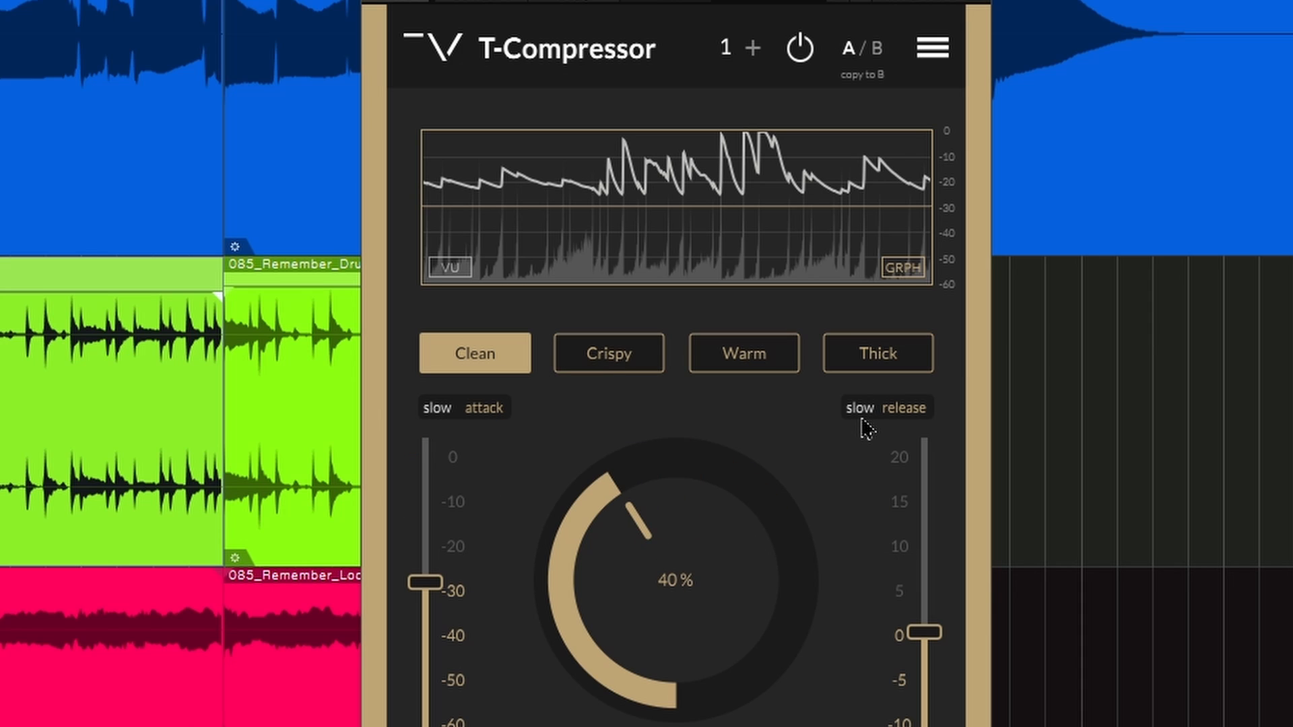
left_click(438, 408)
left_click_drag(426, 583, 431, 572)
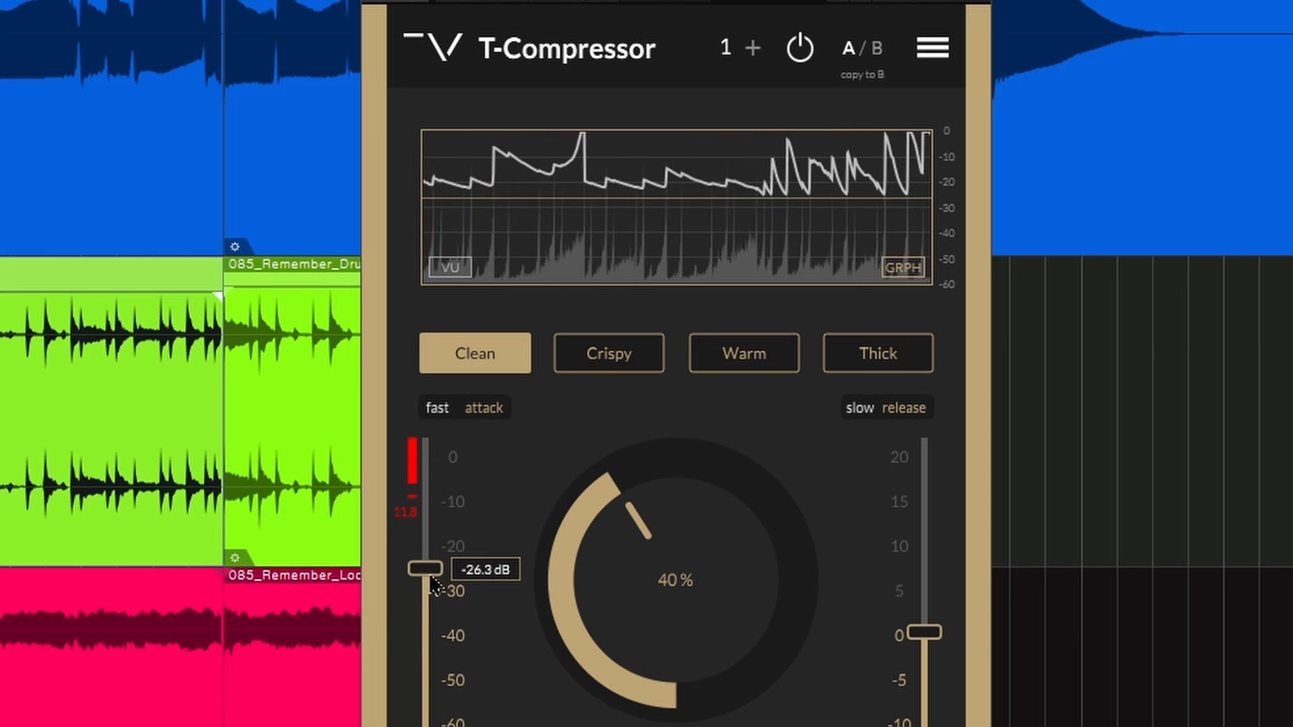
mouse_move(418, 554)
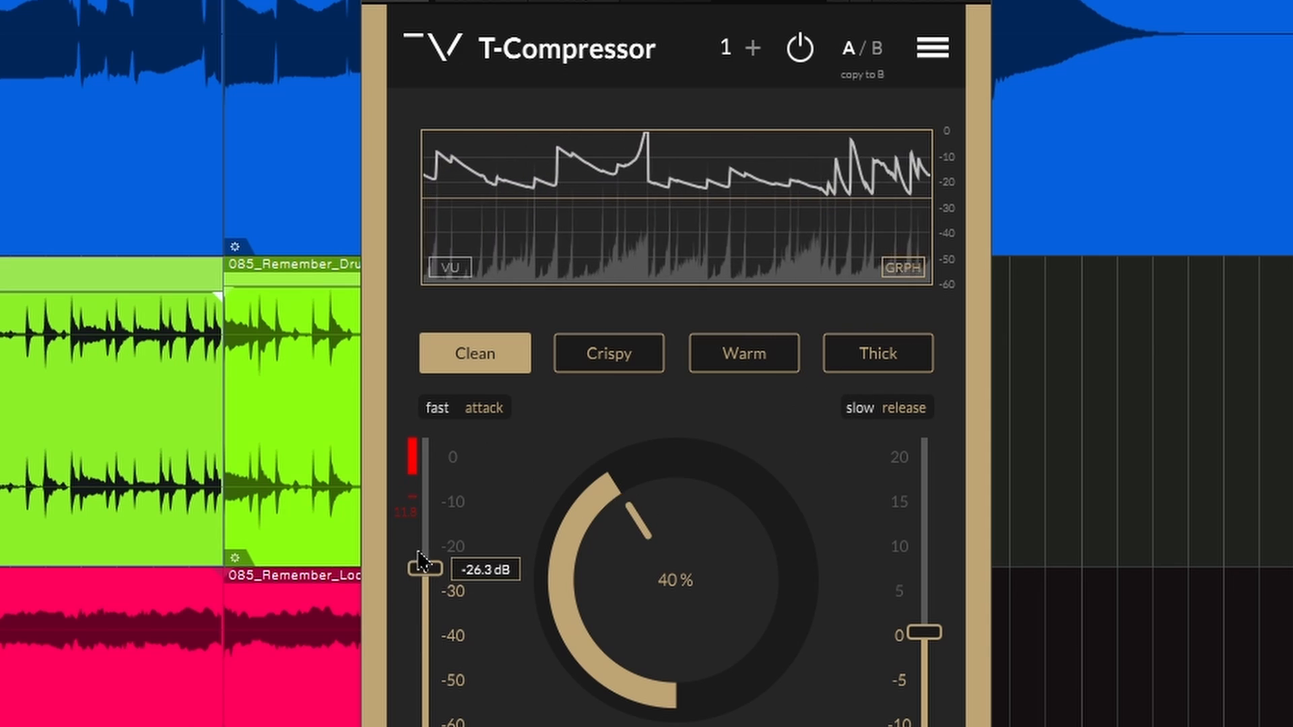
left_click(438, 412)
mouse_move(427, 570)
left_mouse_down()
mouse_move(428, 551)
mouse_move(429, 579)
left_mouse_up()
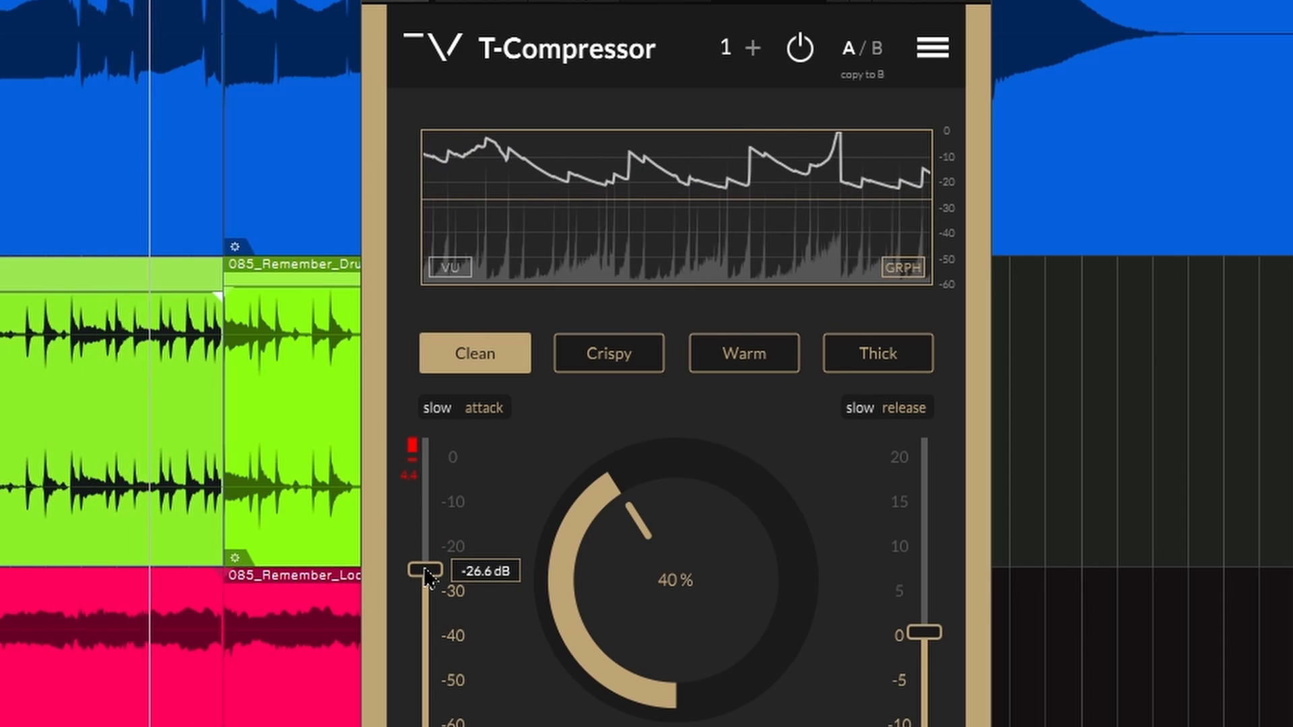
Step: Compare the fast release with the slow one, keep slow, and raise the compression to 44%
left_click(861, 416)
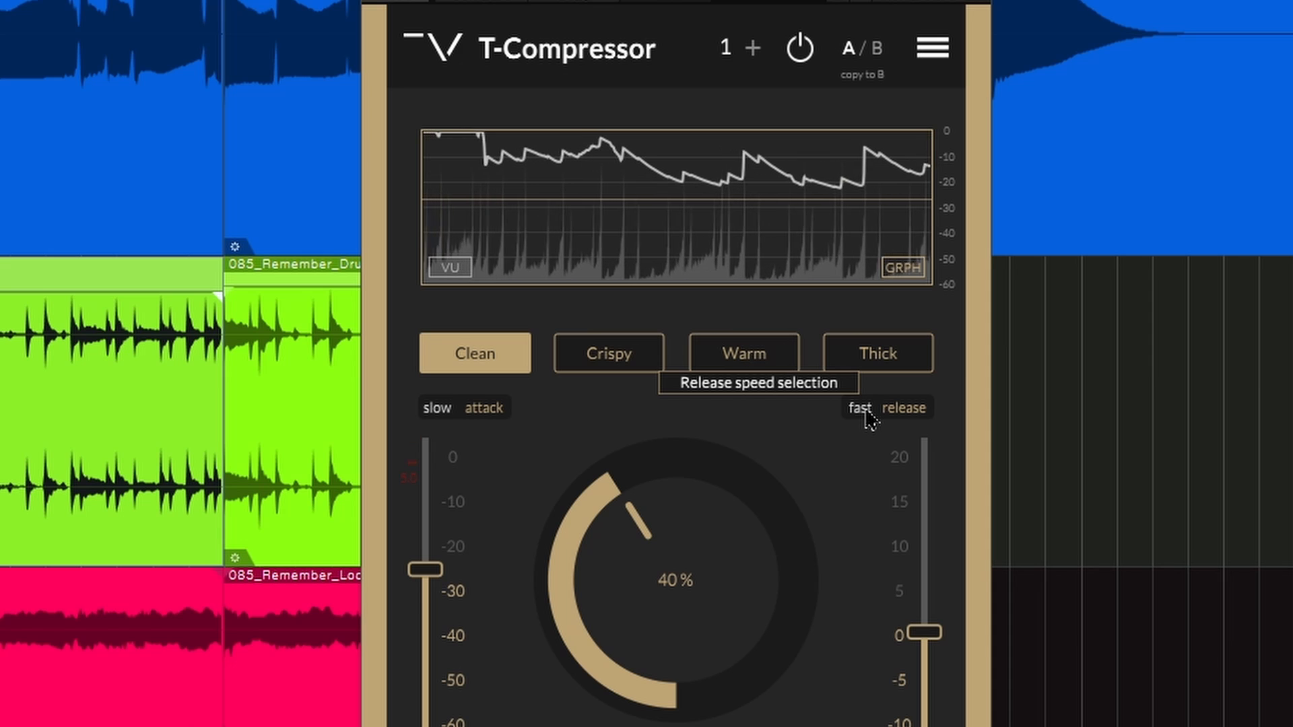
left_click(863, 412)
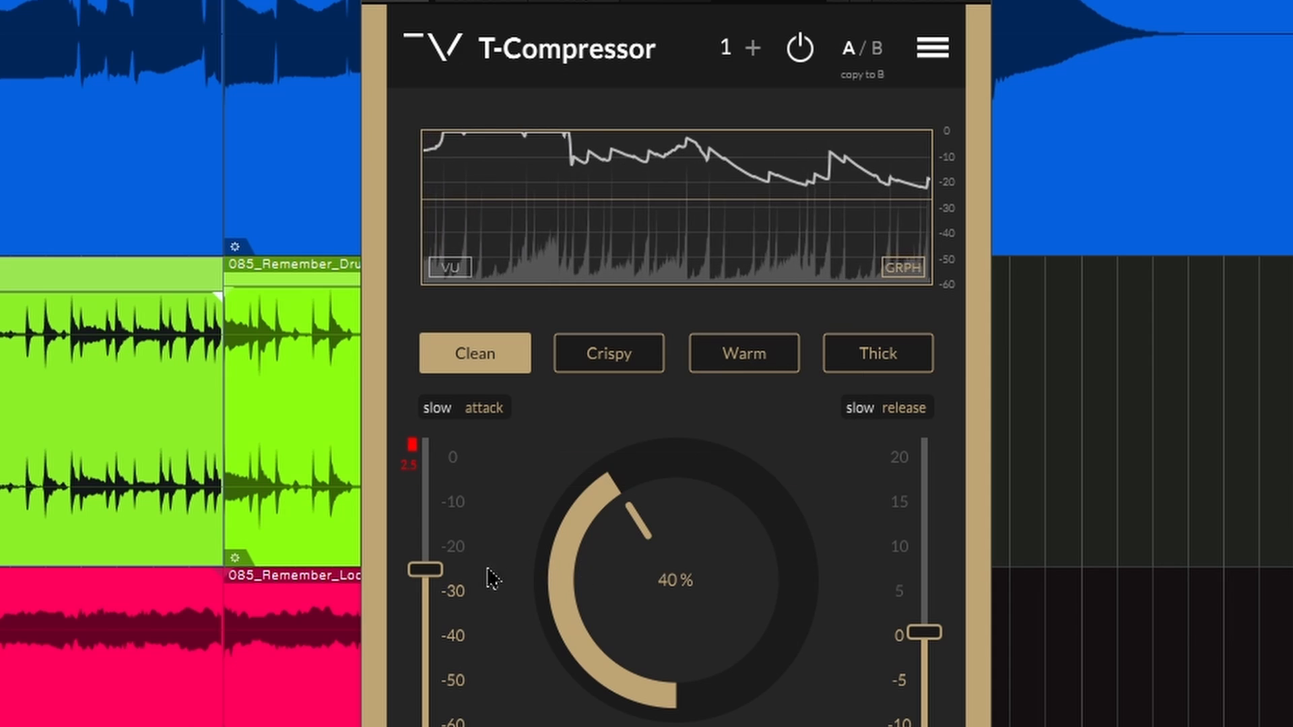
left_click_drag(426, 572, 434, 576)
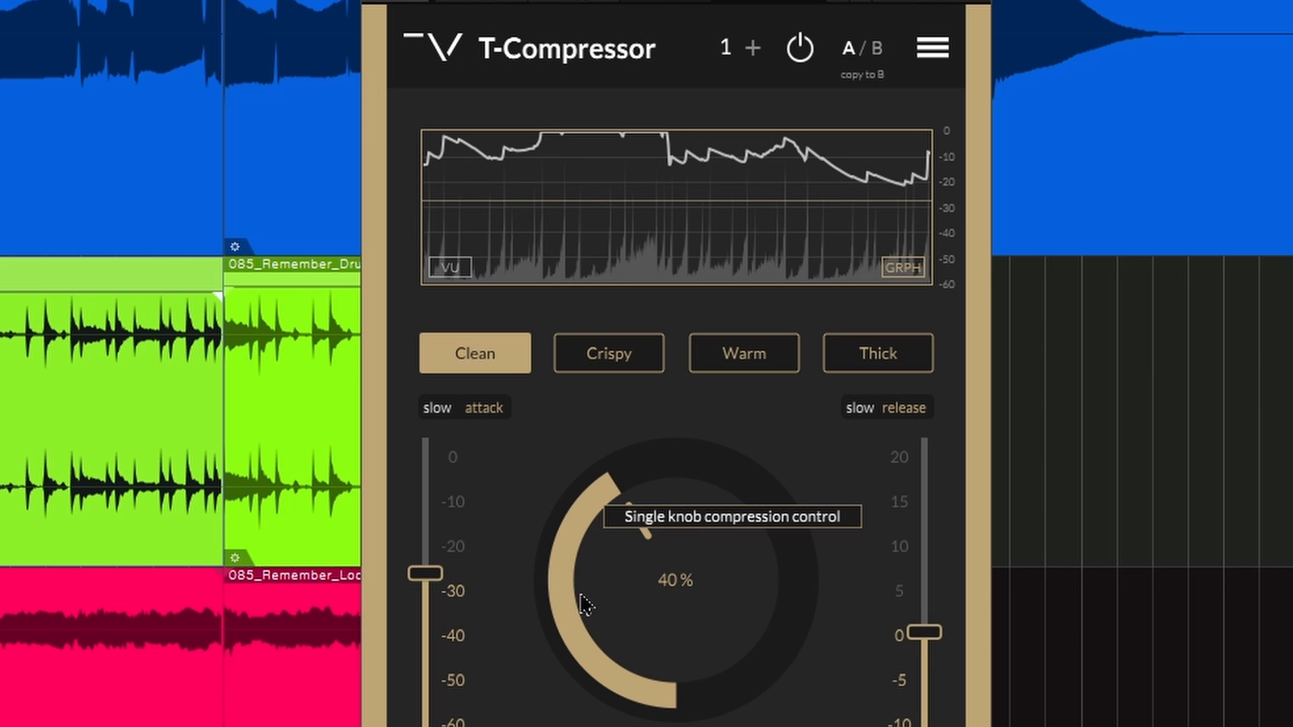
left_click_drag(578, 586, 591, 583)
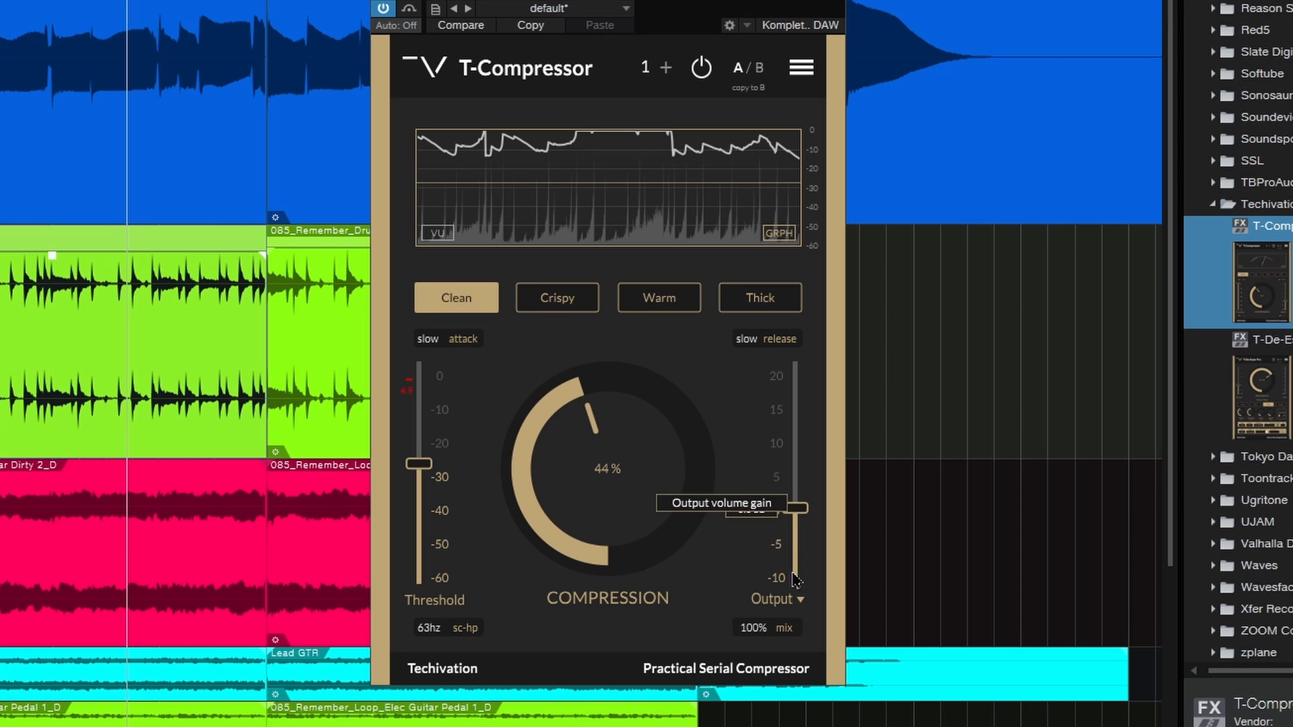
Step: Try the gain slider in Input mode, switch it back to Output and reset the gain to 0.0 dB
left_click(804, 610)
left_click(813, 545)
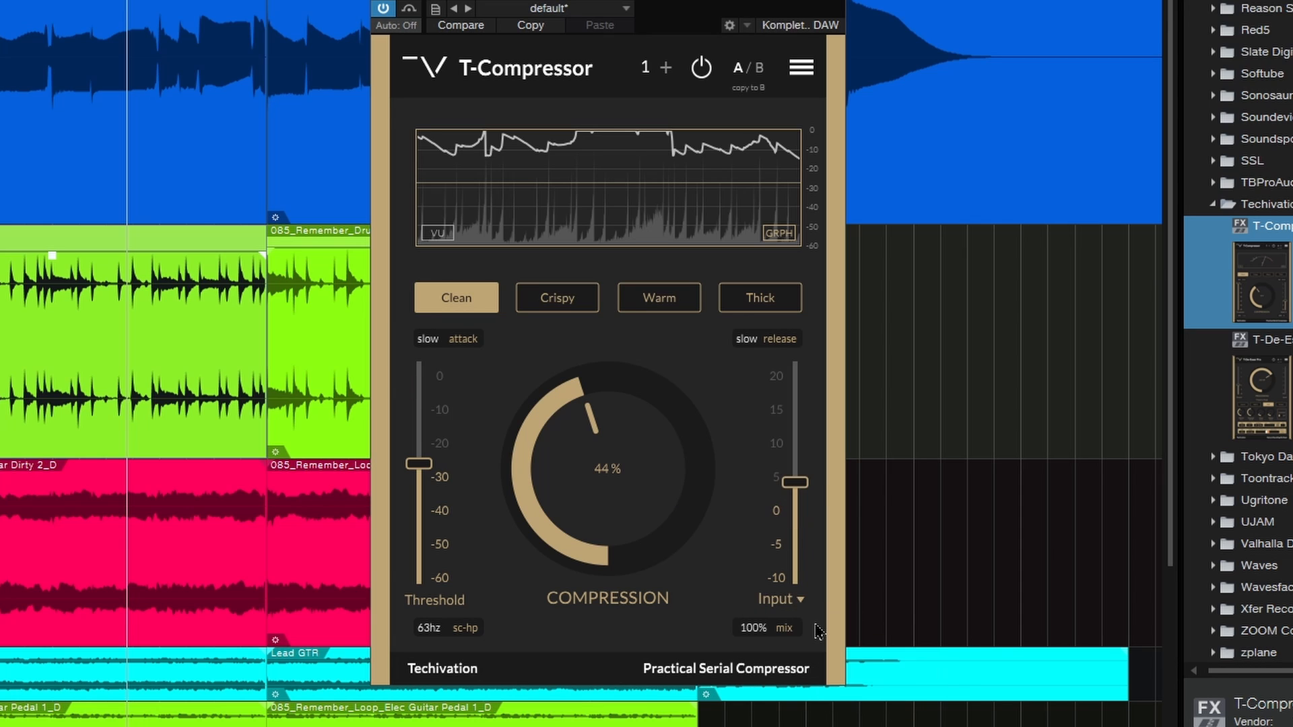
mouse_move(796, 494)
left_mouse_down()
mouse_move(801, 539)
mouse_move(801, 473)
mouse_move(809, 495)
left_mouse_up()
left_click(805, 608)
left_click(830, 657)
double_click(804, 485)
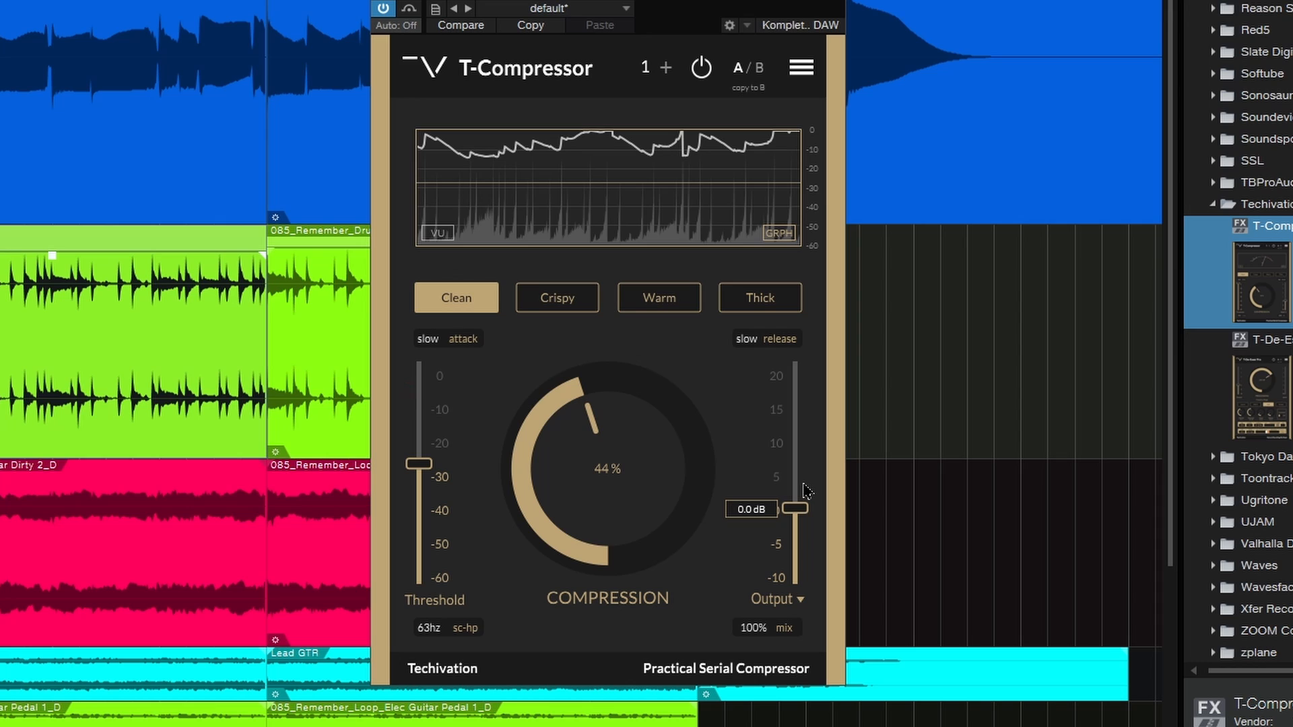
Step: Turn on Auto-Gain for the output, play the drum loop and lower the threshold to about -38 dB
left_click(801, 601)
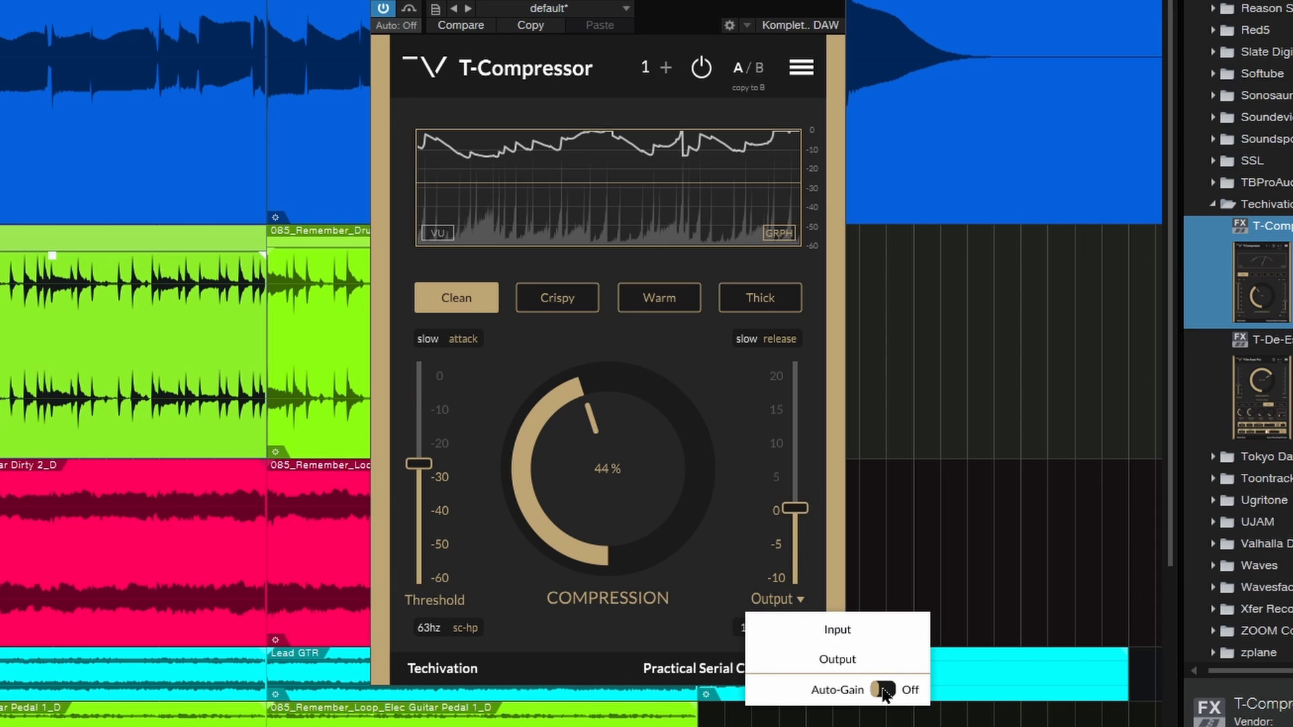
left_click(739, 496)
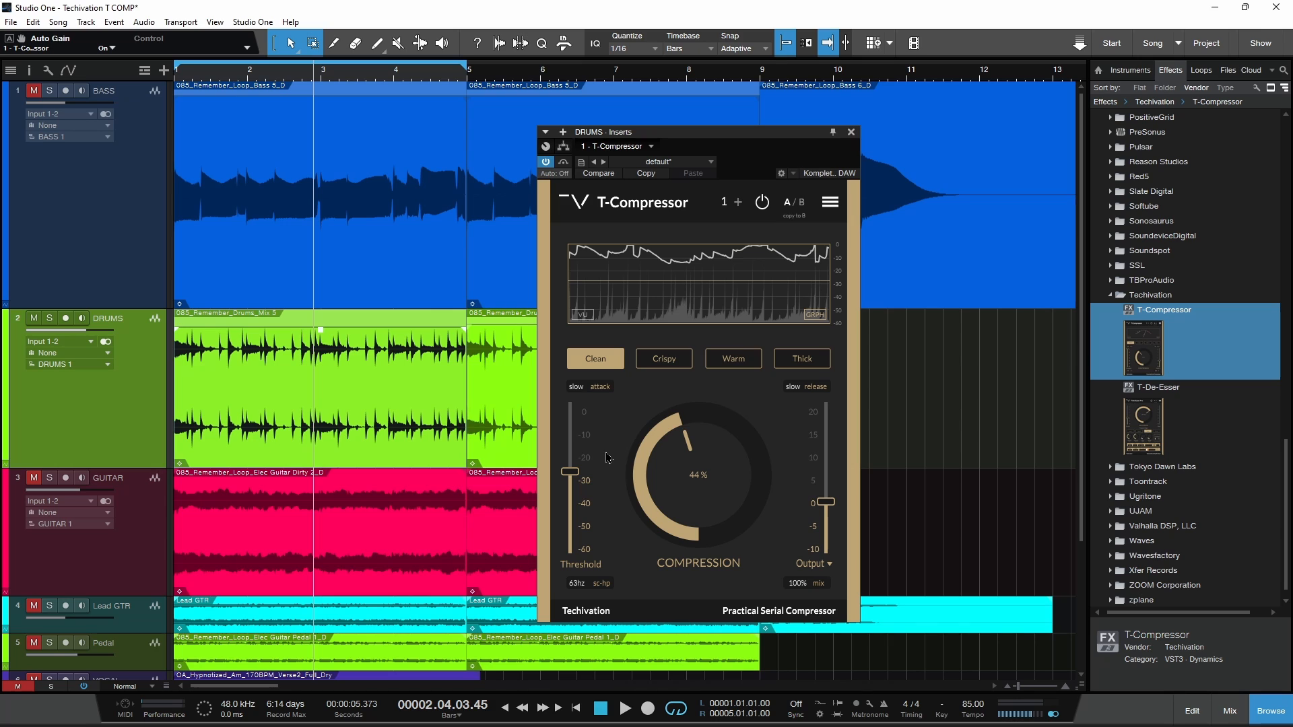
key("space")
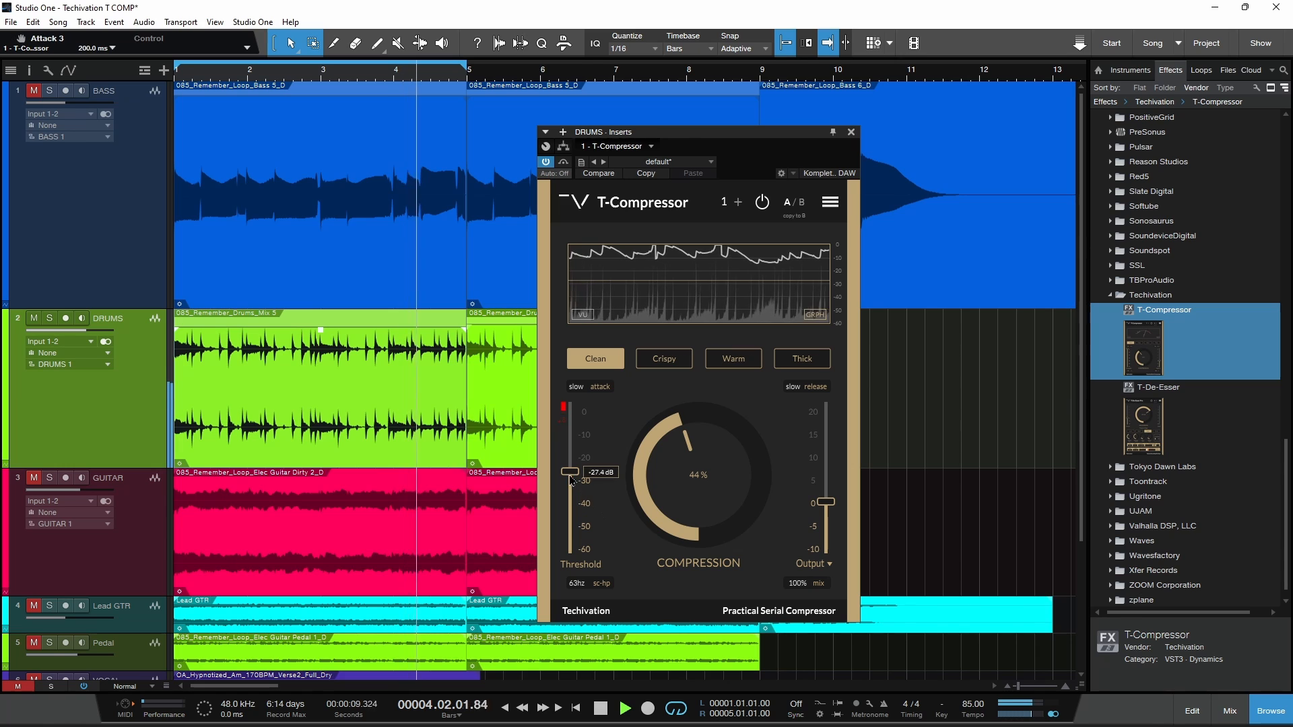
left_click_drag(571, 473, 585, 509)
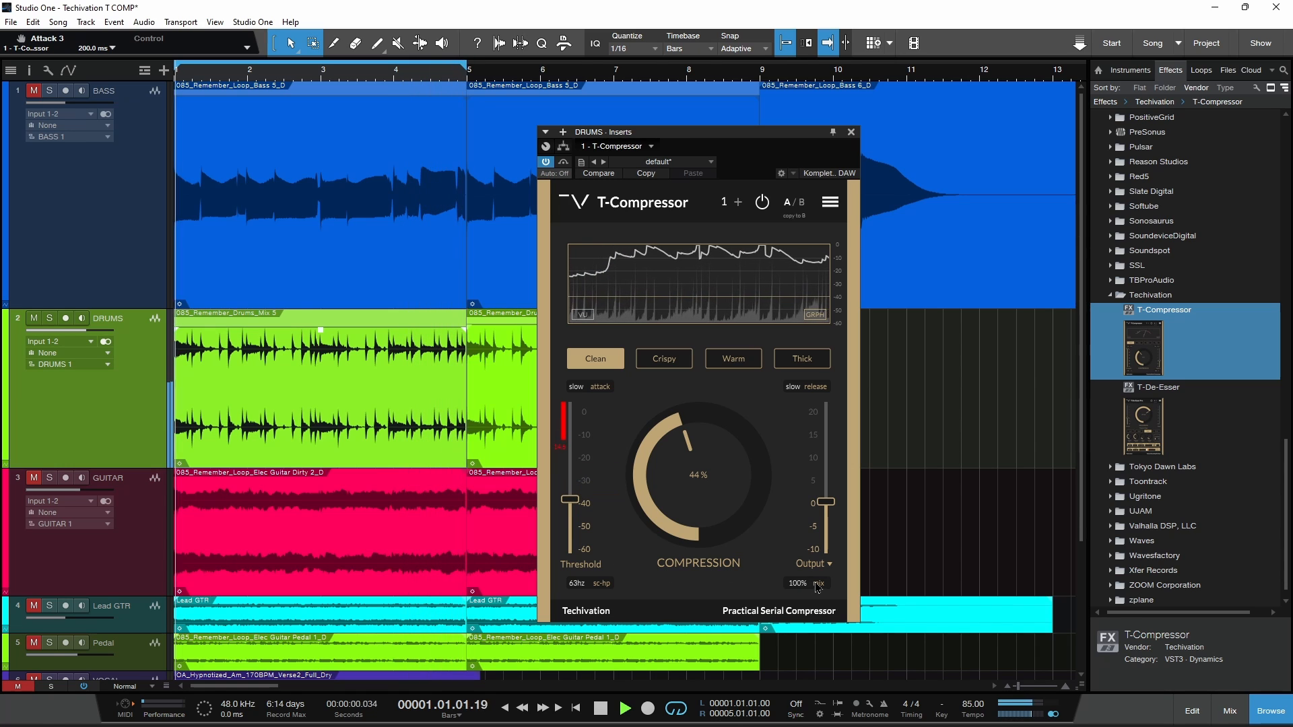
Step: Switch Auto-Gain off, try raising the output gain by hand up to 2.4 dB, and toggle Auto-Gain again for comparison
left_click(827, 566)
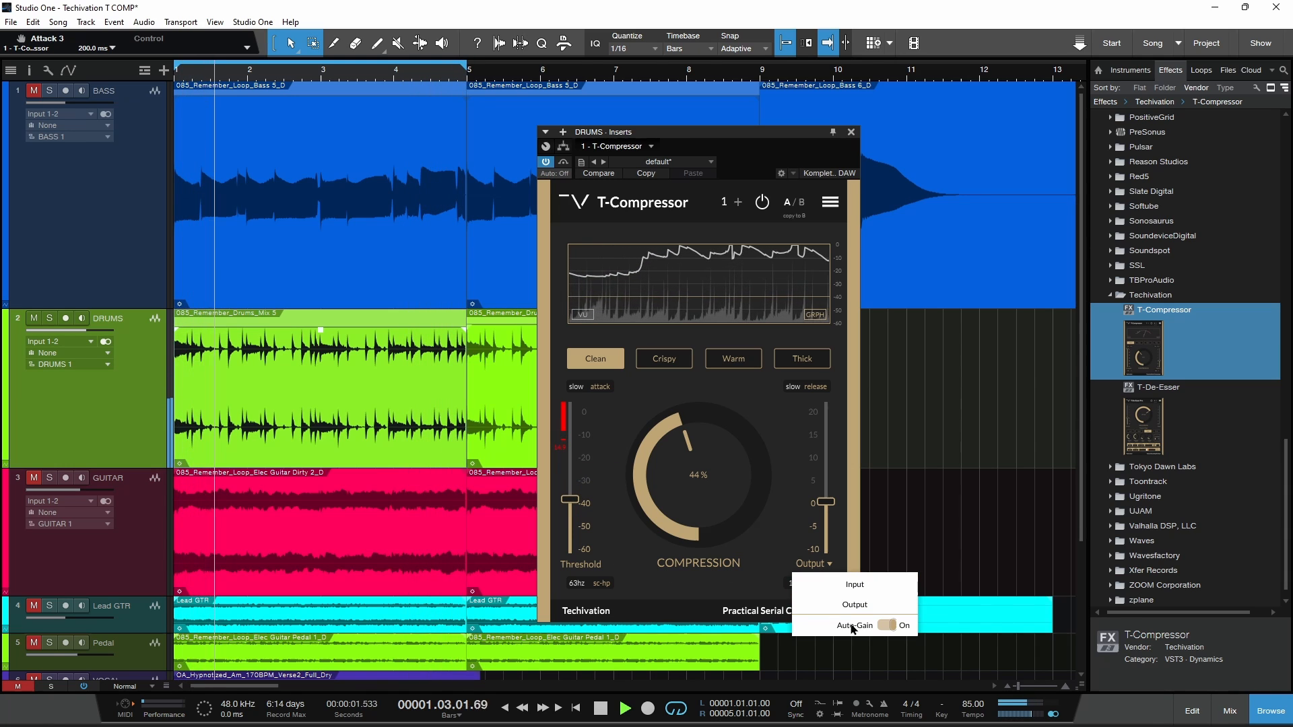
left_click(887, 627)
left_click(763, 576)
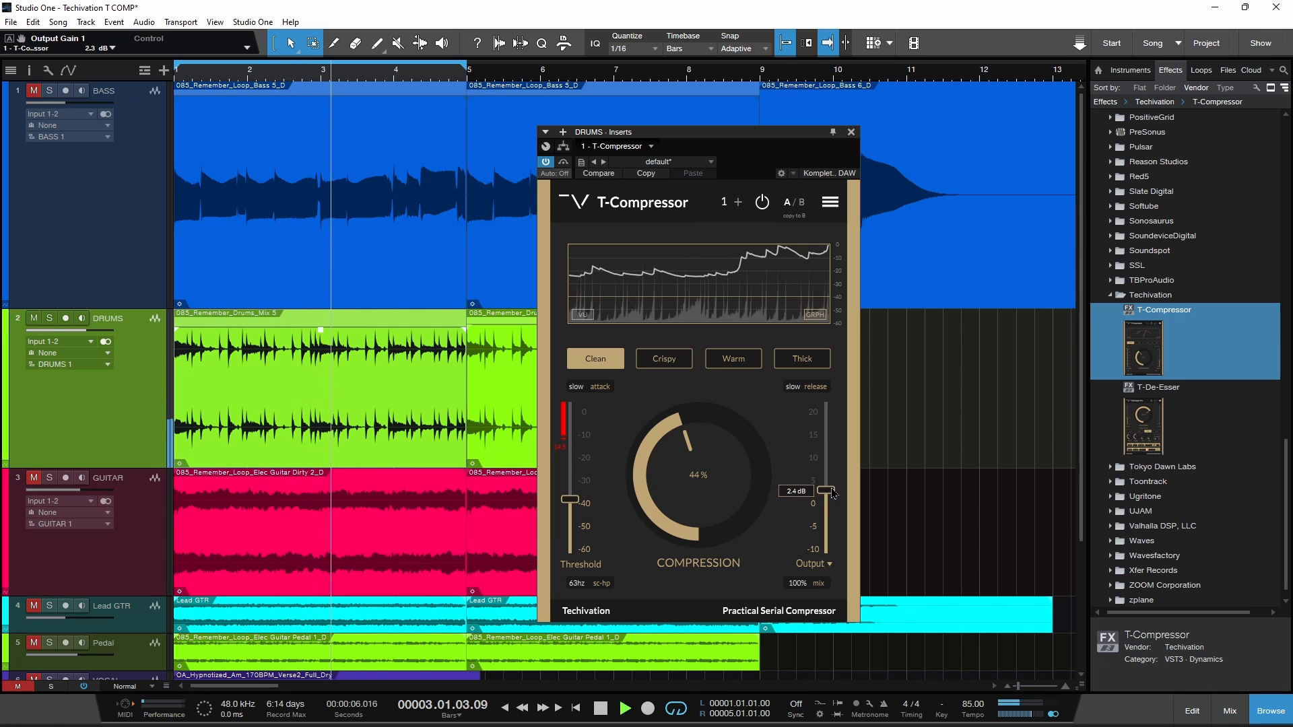
mouse_move(826, 503)
left_mouse_down()
mouse_move(834, 481)
mouse_move(833, 499)
left_mouse_up()
left_click(828, 565)
left_click(886, 626)
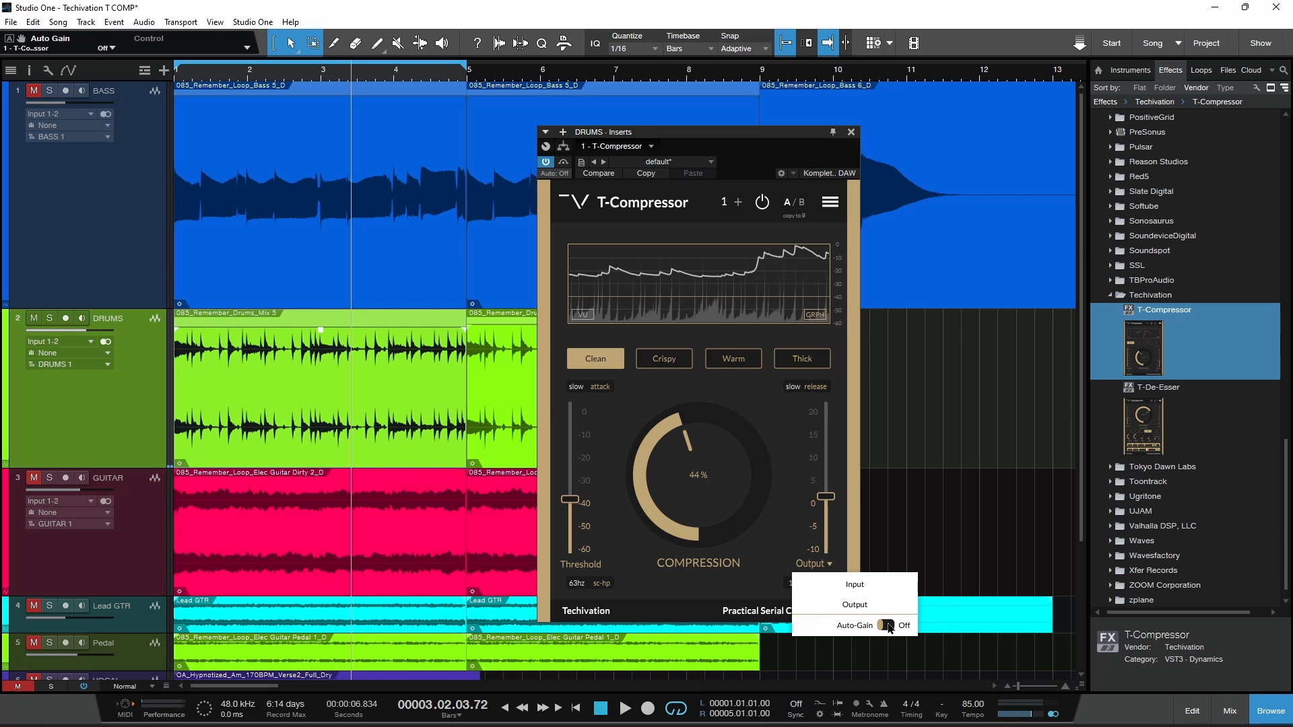
left_click(886, 627)
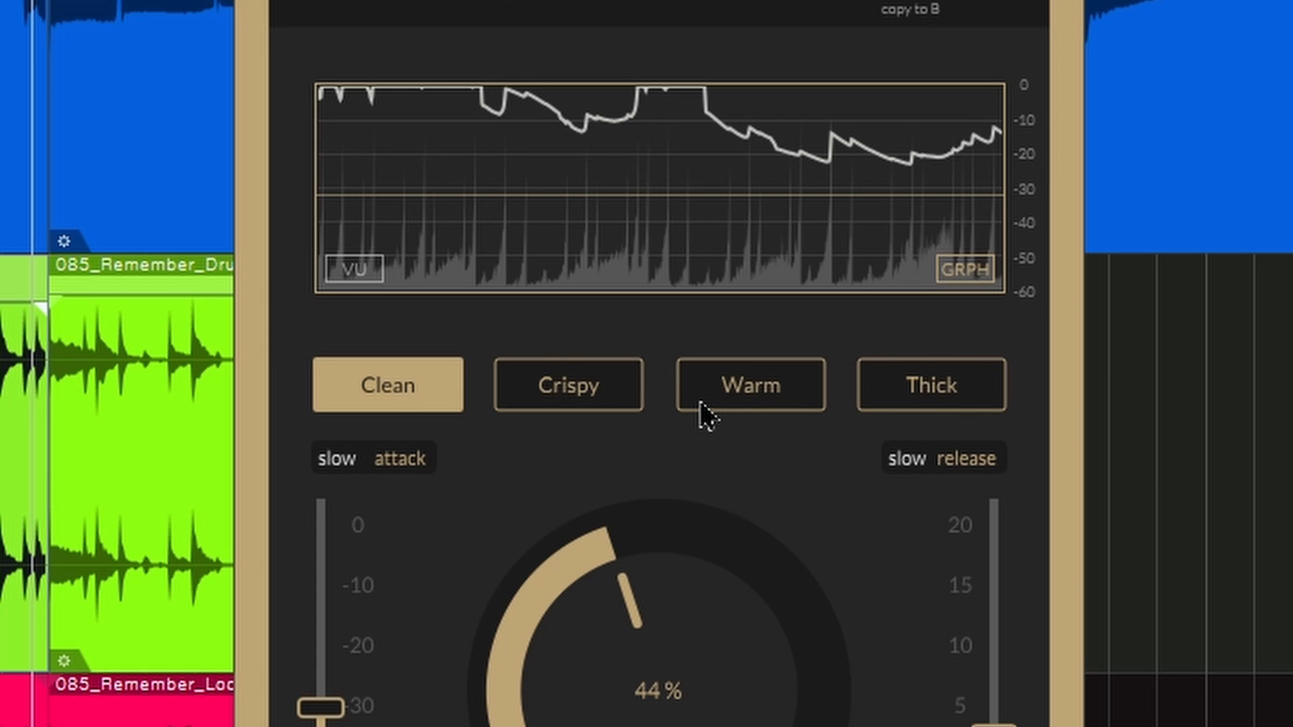
Step: Raise the threshold to about -30 dB and audition the Crispy, Warm and Thick modes, ending on Crispy
mouse_move(320, 707)
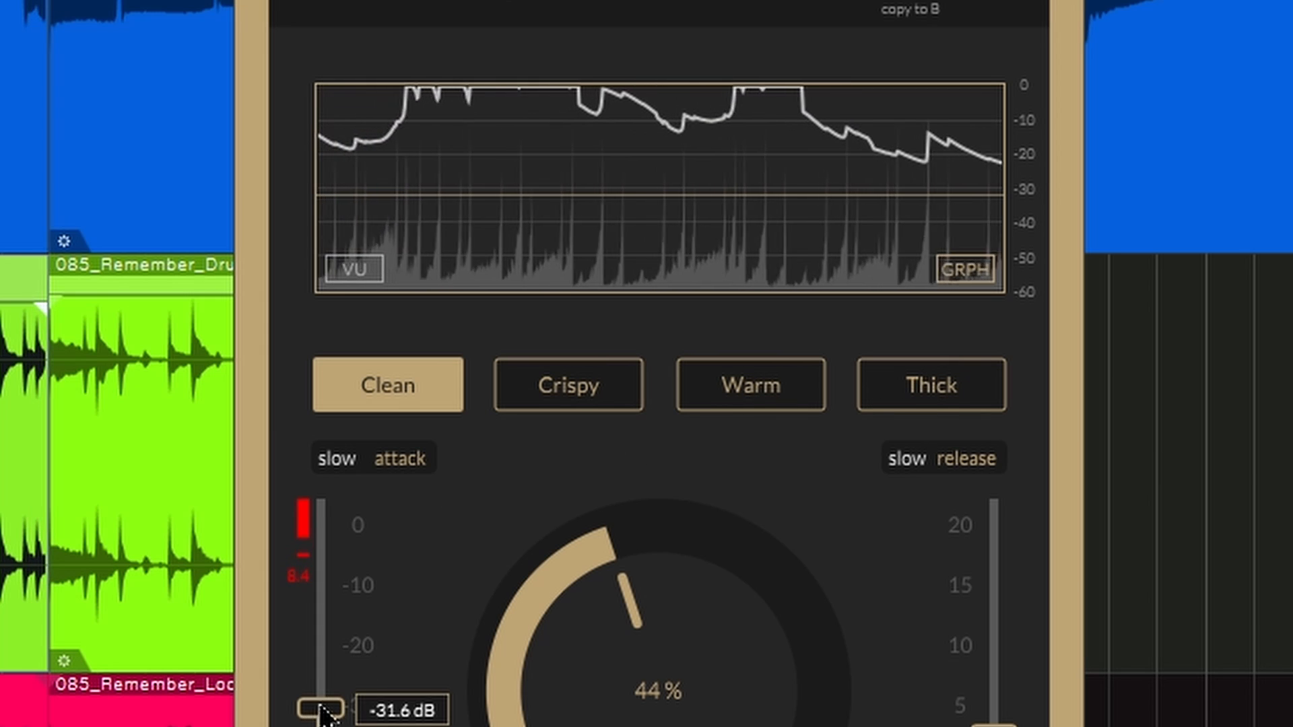
left_click(556, 395)
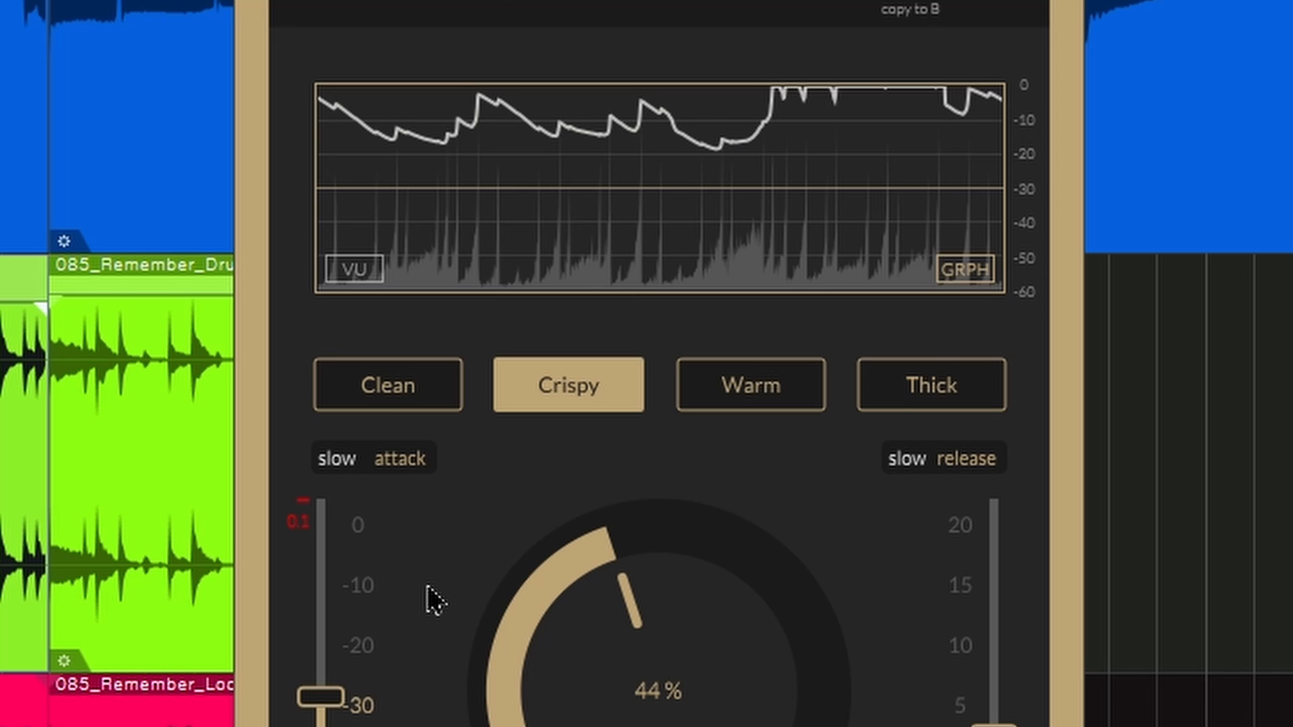
left_click(748, 399)
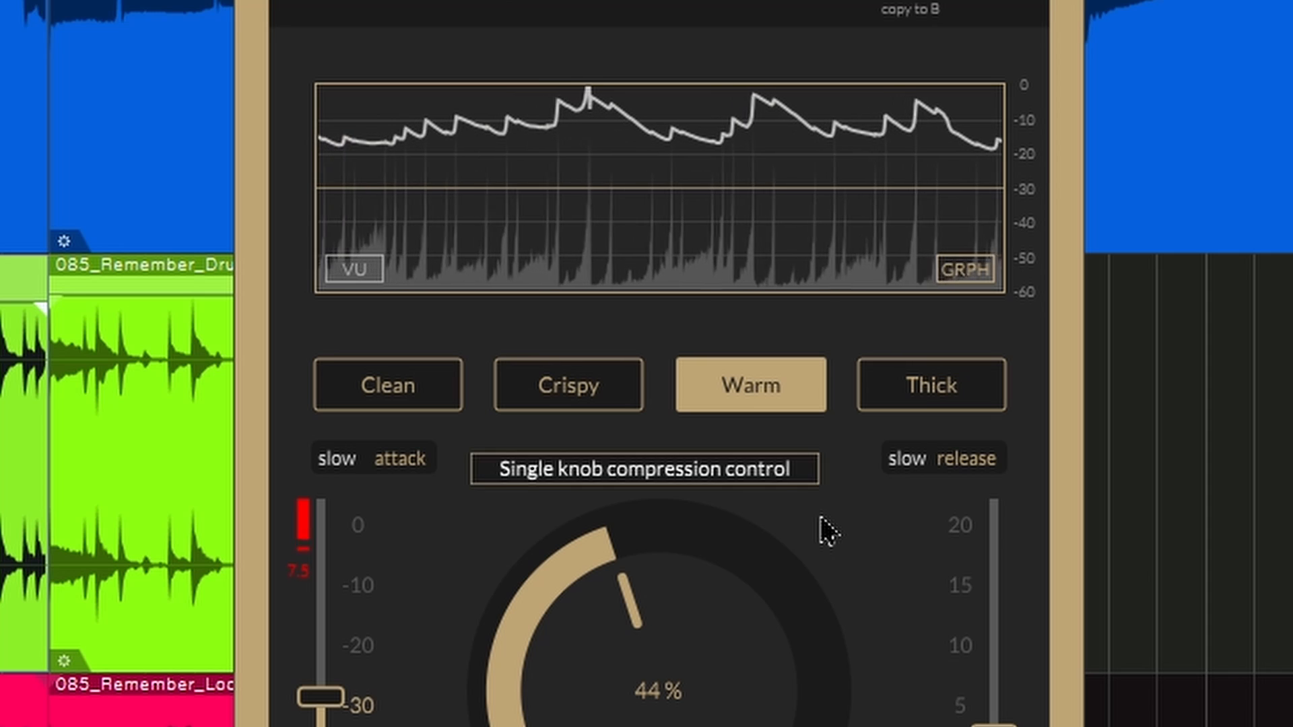
left_click(939, 410)
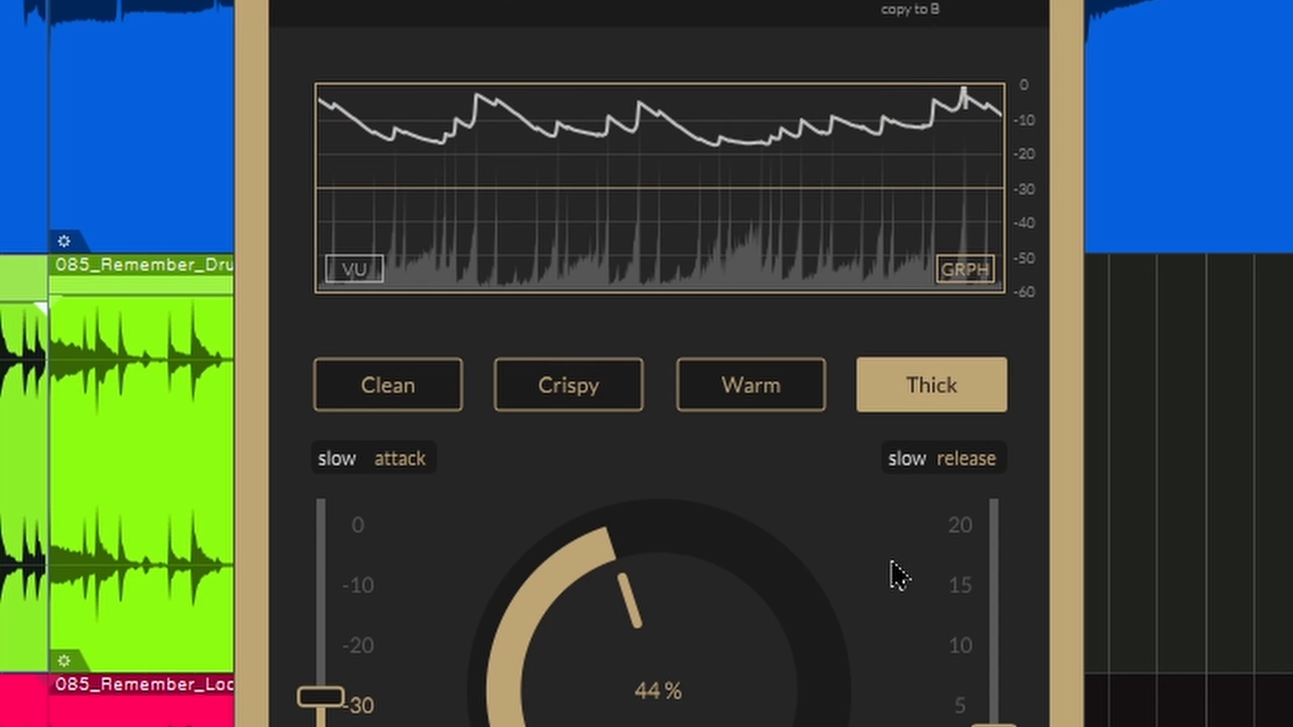
left_click(577, 402)
Step: Play the drum loop and compare the Crispy compression with the plug-in bypassed, leaving the plug-in active
key("space")
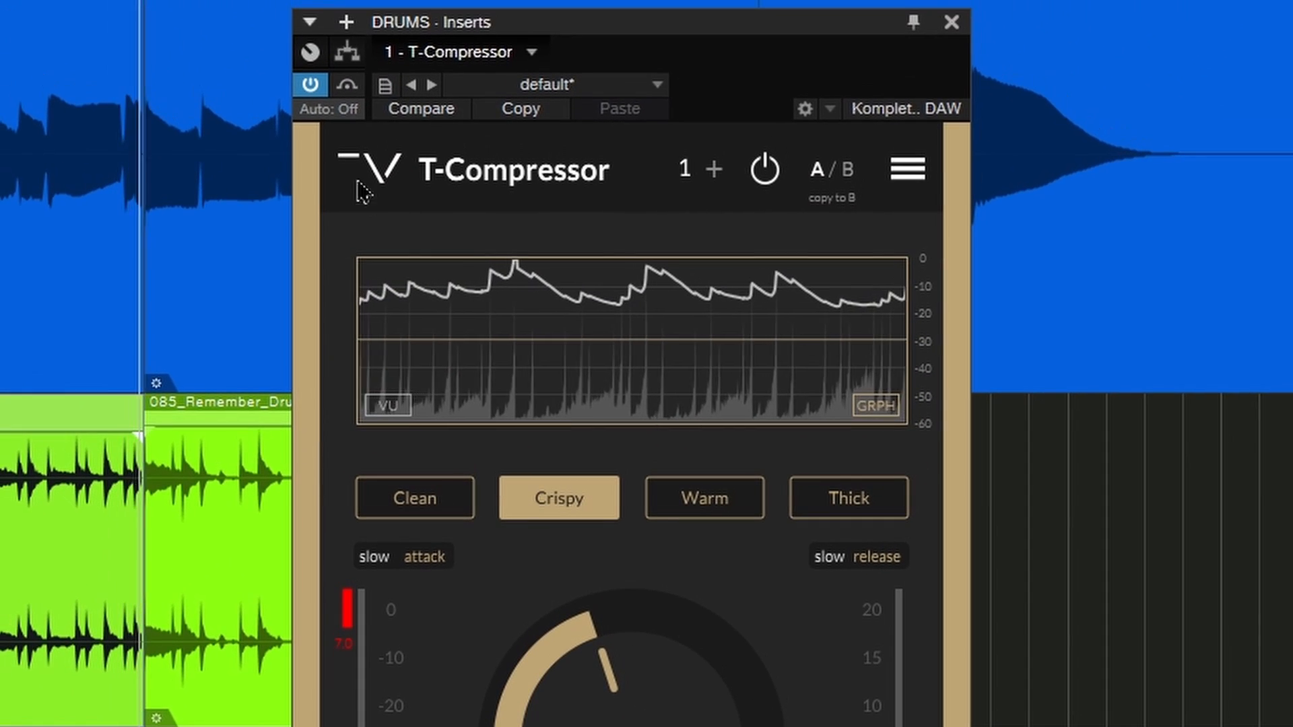
left_click(310, 84)
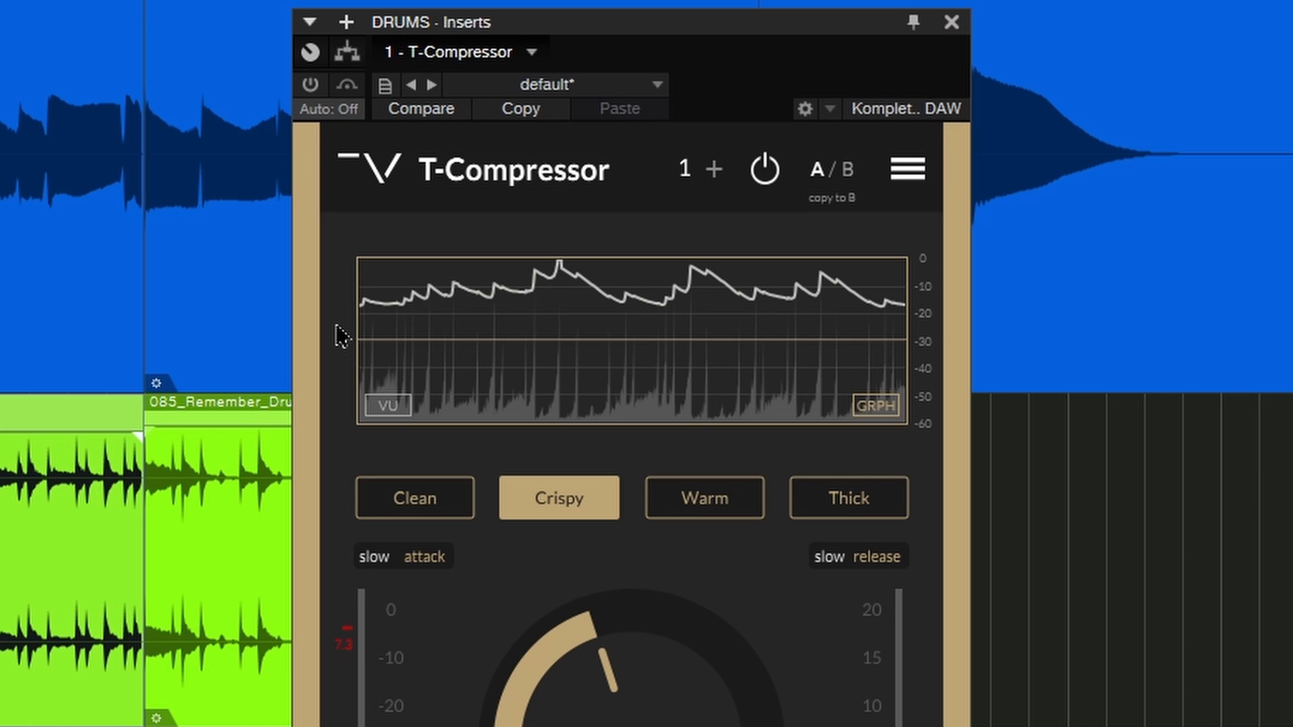
left_click(310, 84)
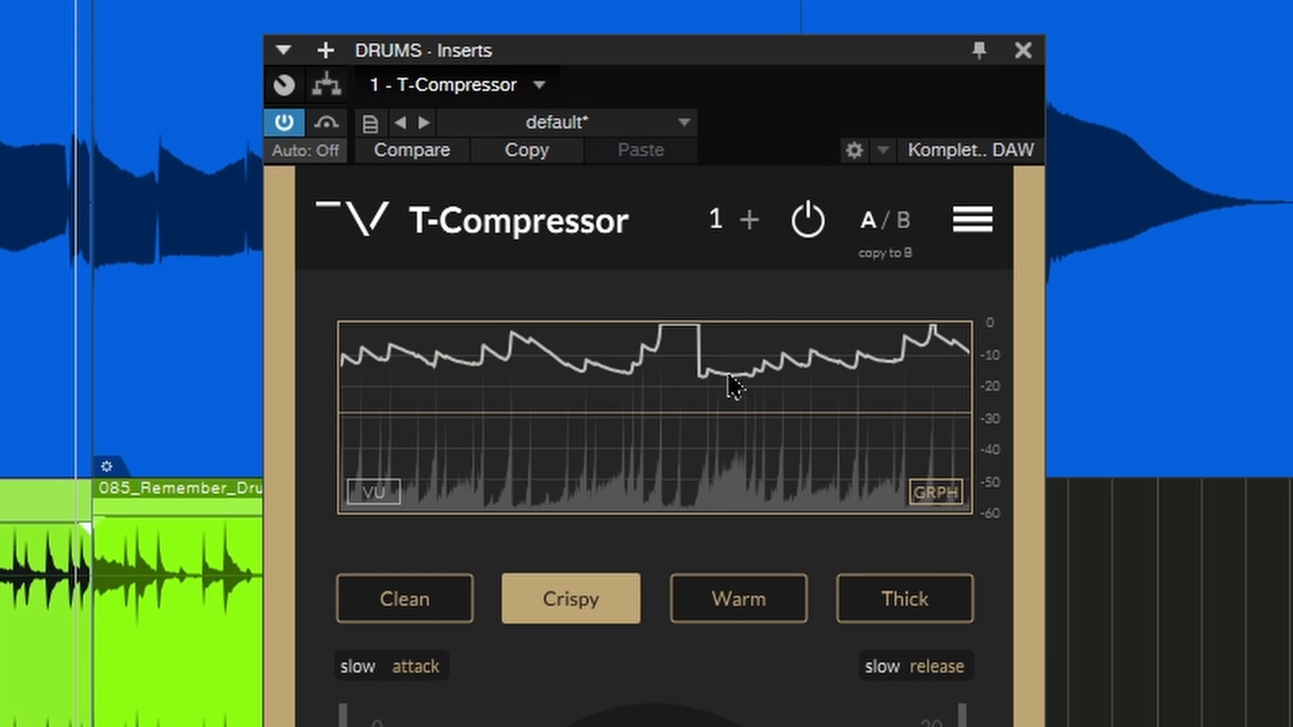
Step: Add a second compressor to the serial chain and switch between the first and second compressors
left_click(751, 220)
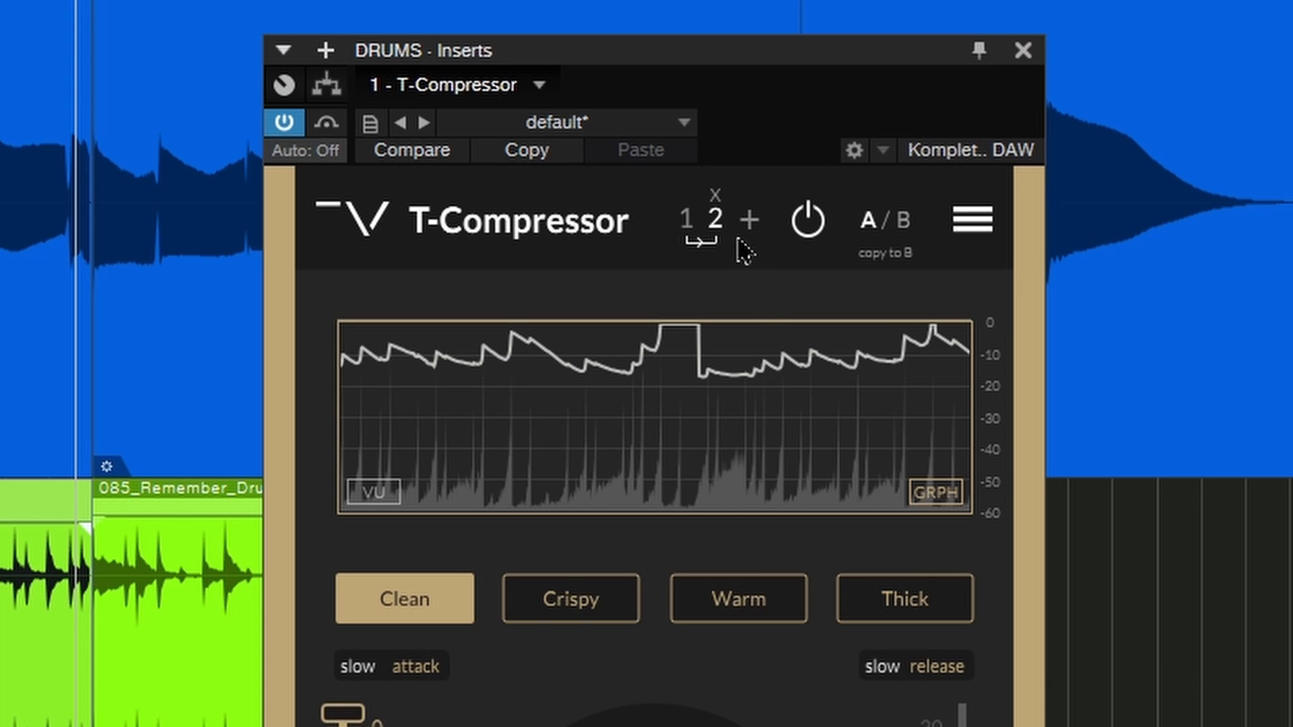
left_click(689, 229)
left_click(712, 243)
Step: Add a third compressor to the chain and delete it again
left_click(750, 222)
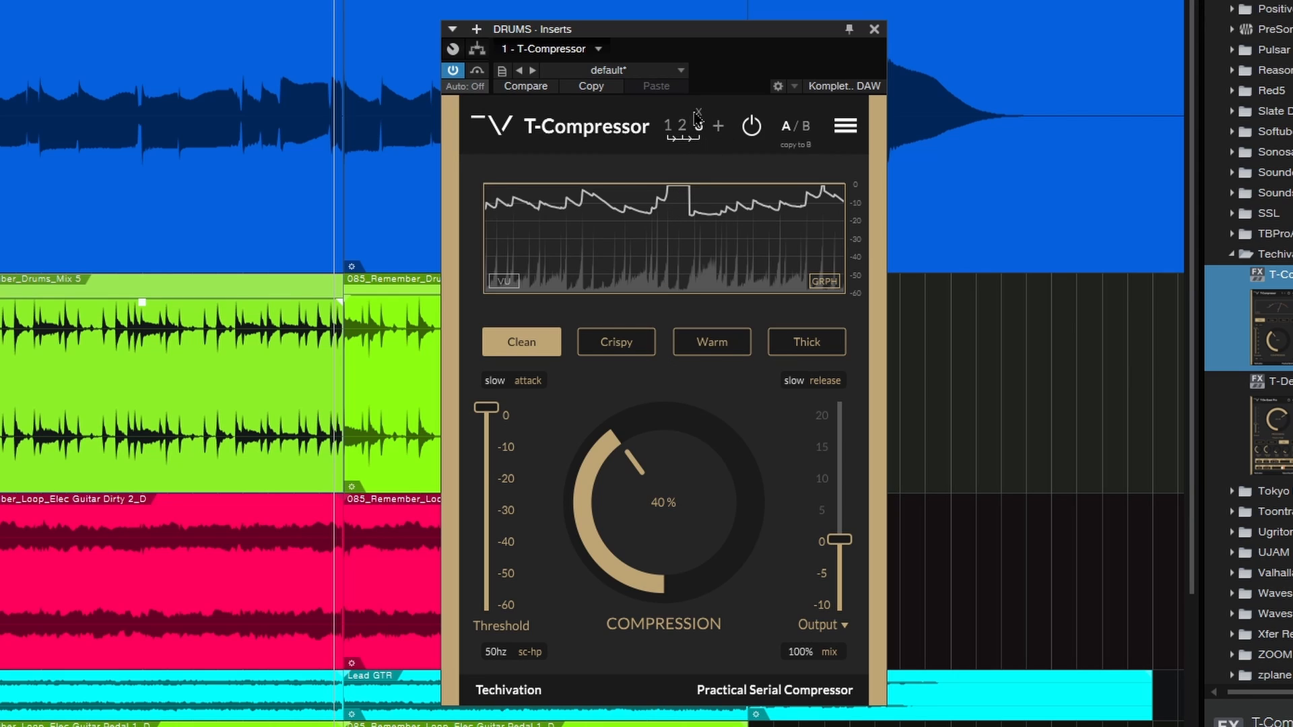
left_click(699, 113)
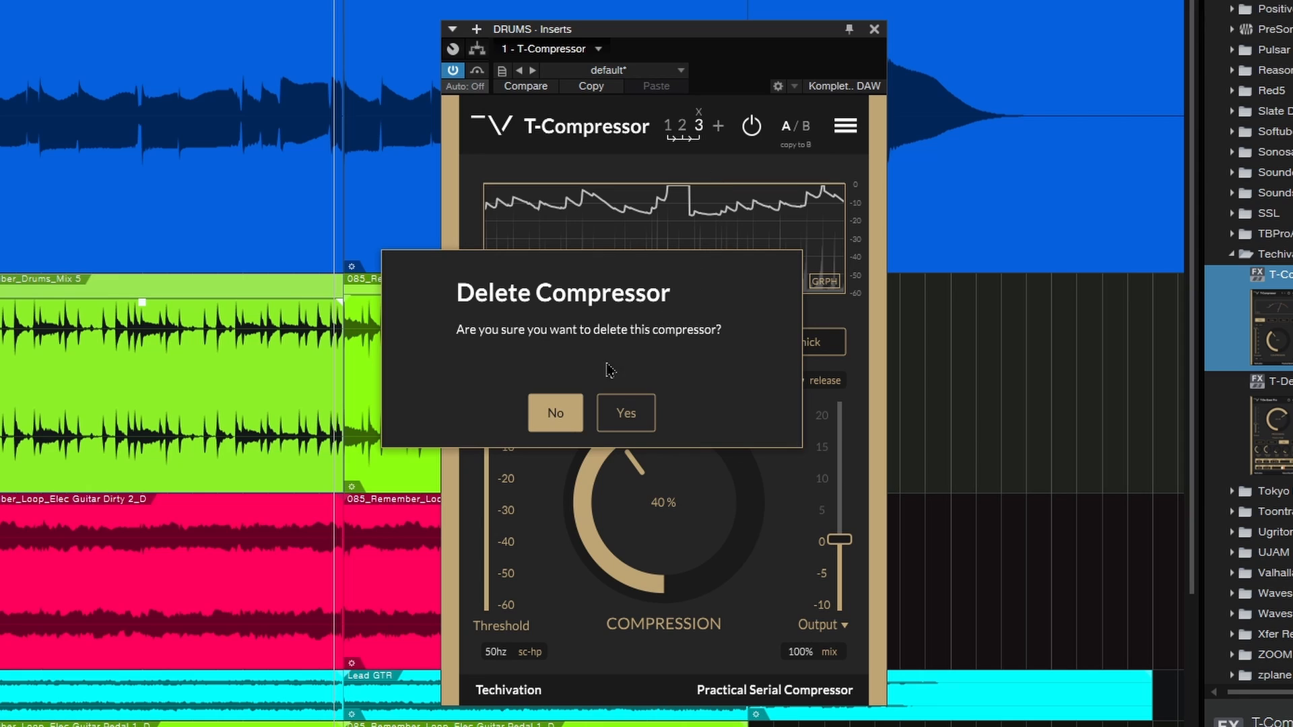
left_click(616, 411)
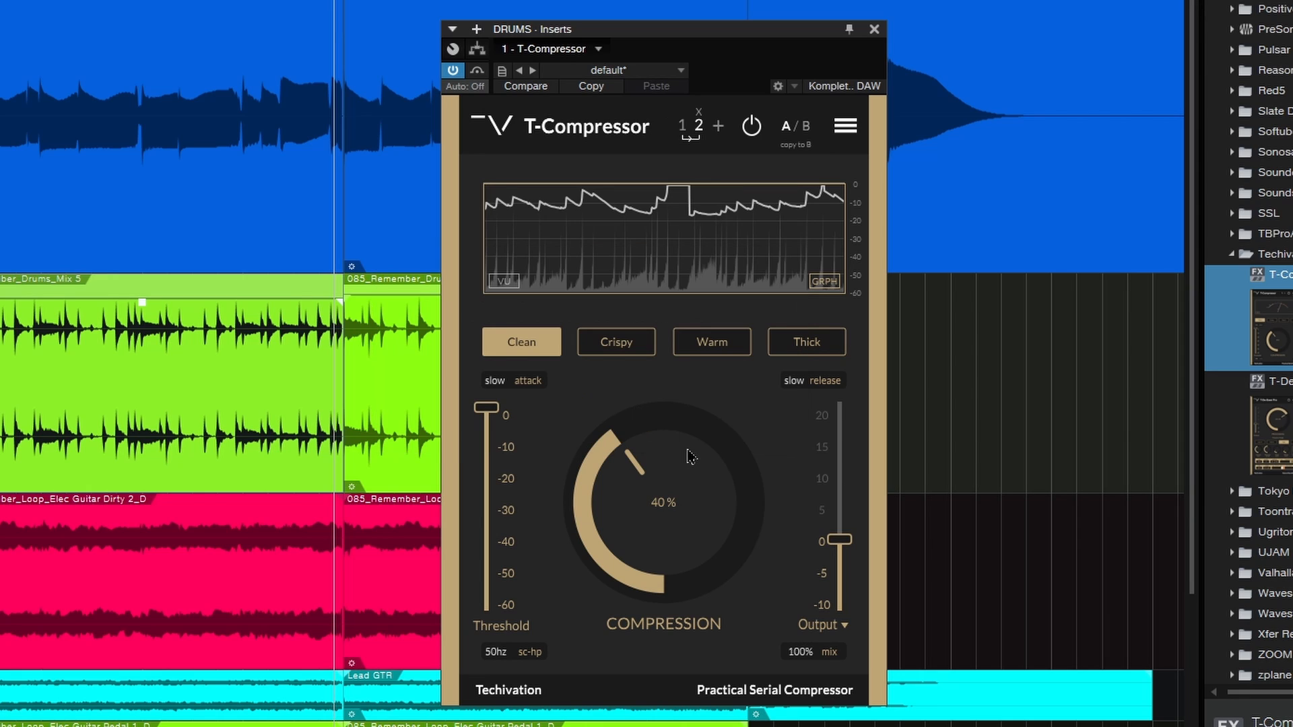
Step: Check the first compressor, return to the second, choose its Thick mode and lower its threshold to -26.7 dB
left_click(683, 126)
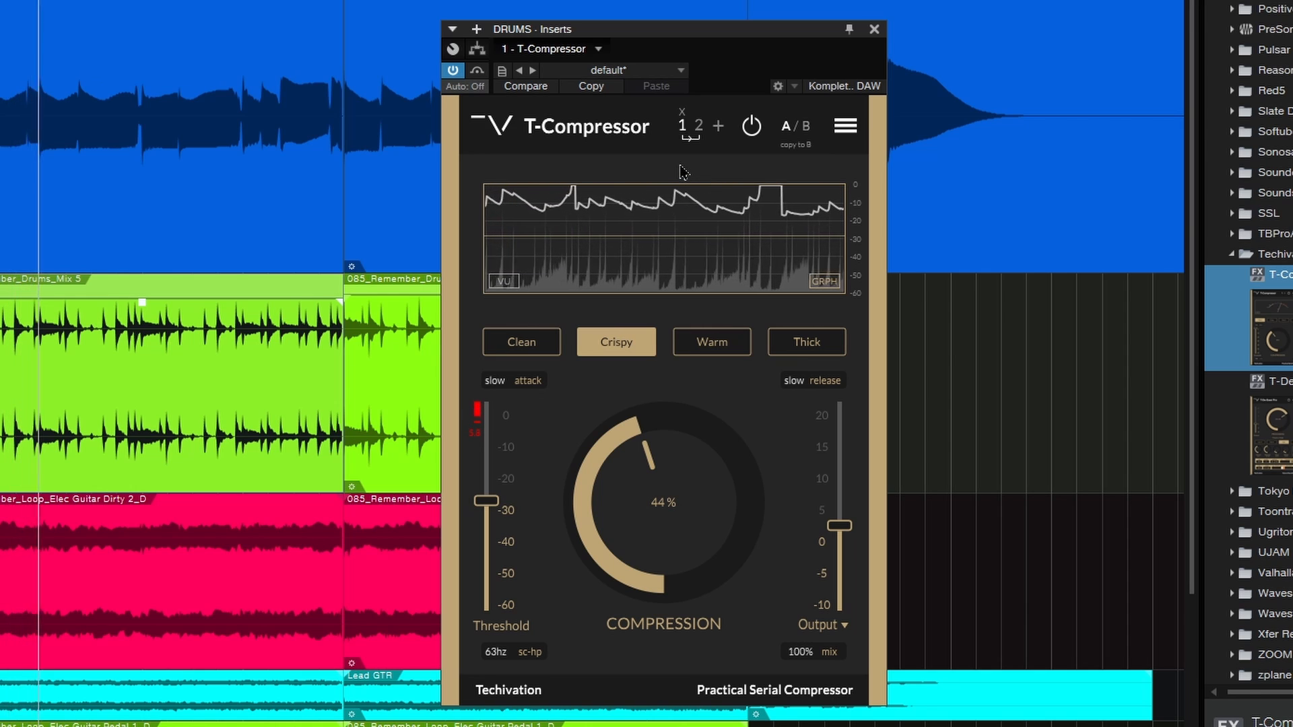
left_click(699, 127)
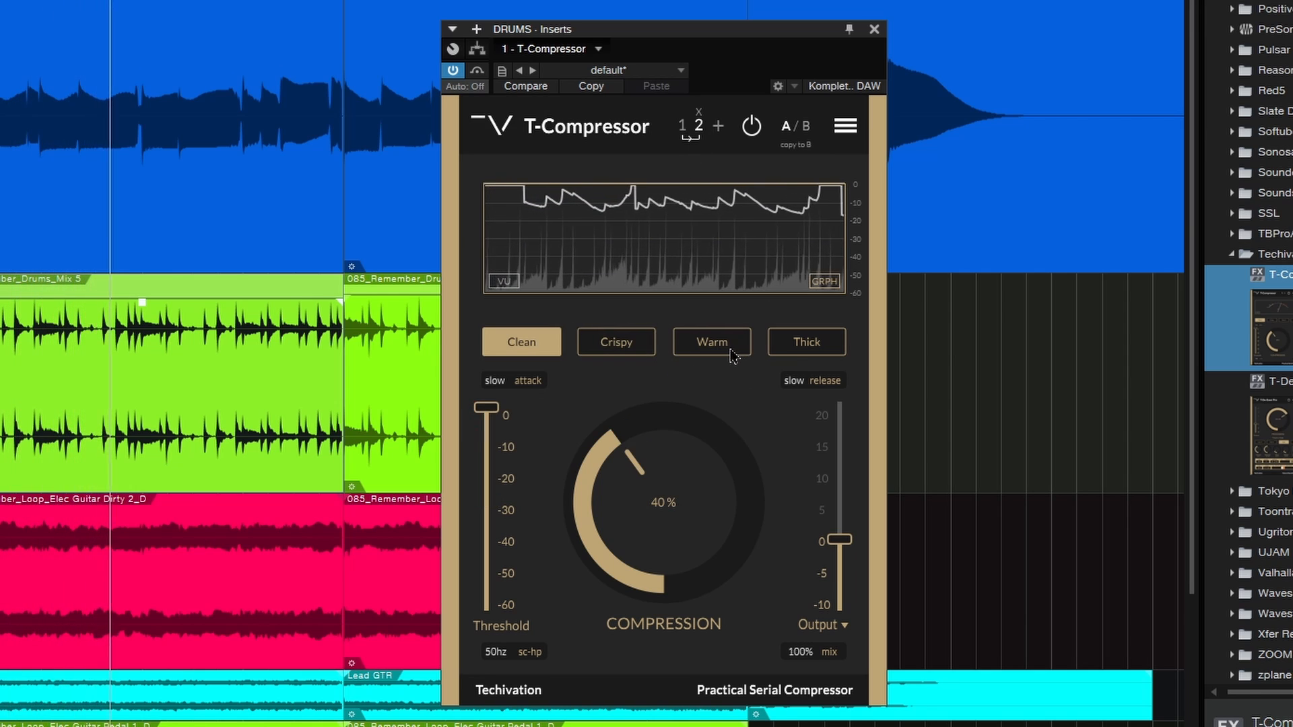
left_click(781, 344)
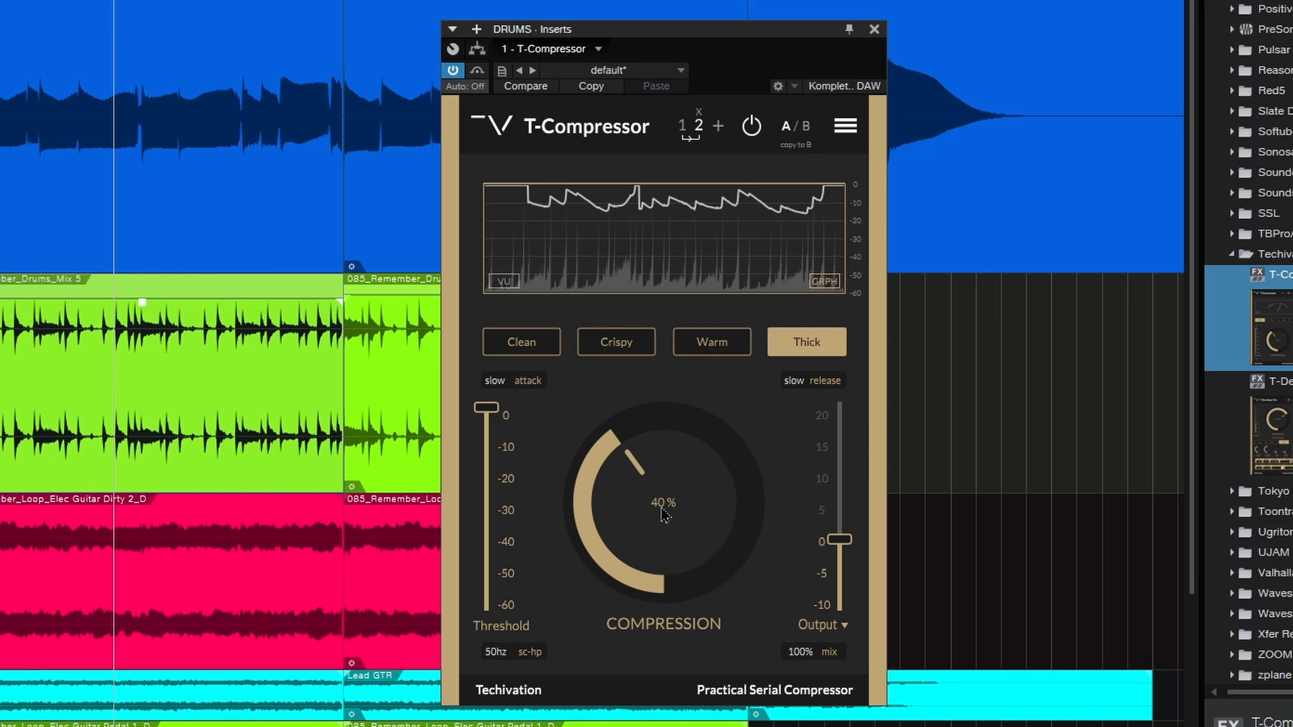
left_click_drag(486, 408, 491, 500)
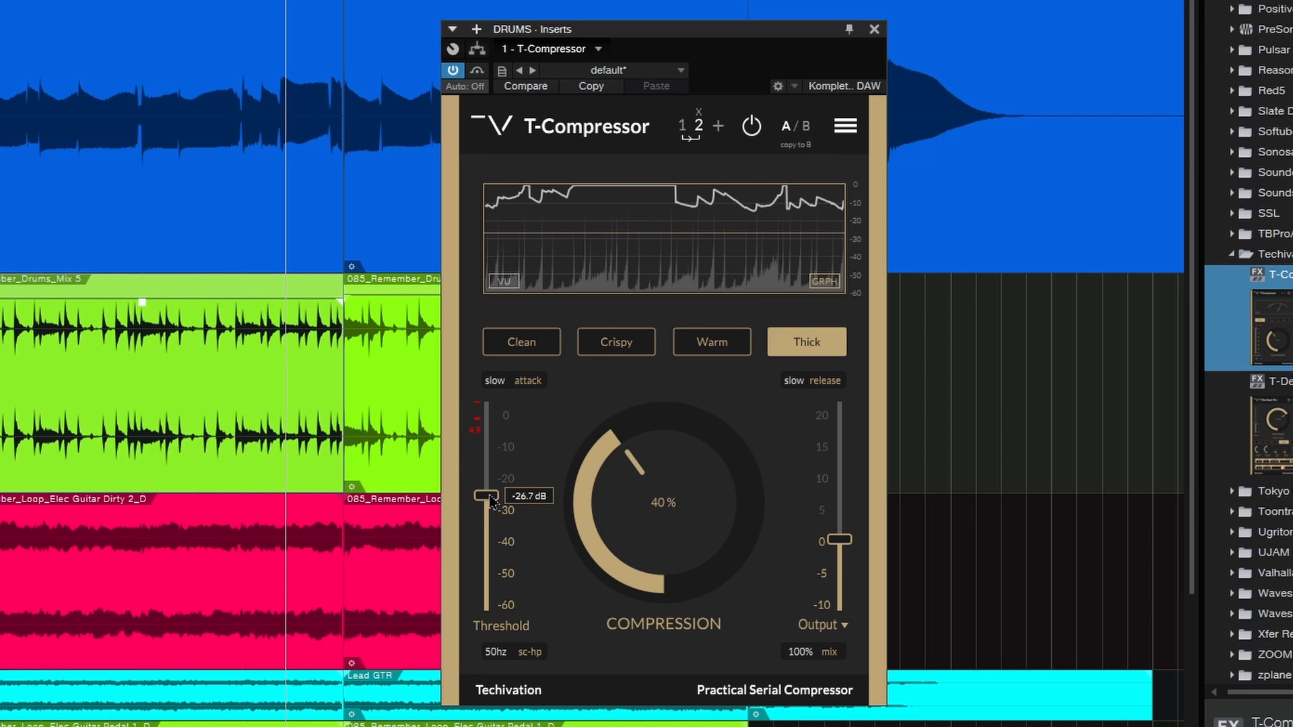
Step: Set the second compressor's sidechain high-pass to 77 Hz and raise its threshold to -20.1 dB
mouse_move(496, 652)
left_mouse_down()
mouse_move(492, 674)
mouse_move(506, 645)
left_mouse_up()
left_click_drag(490, 497, 491, 483)
left_click_drag(492, 486, 492, 477)
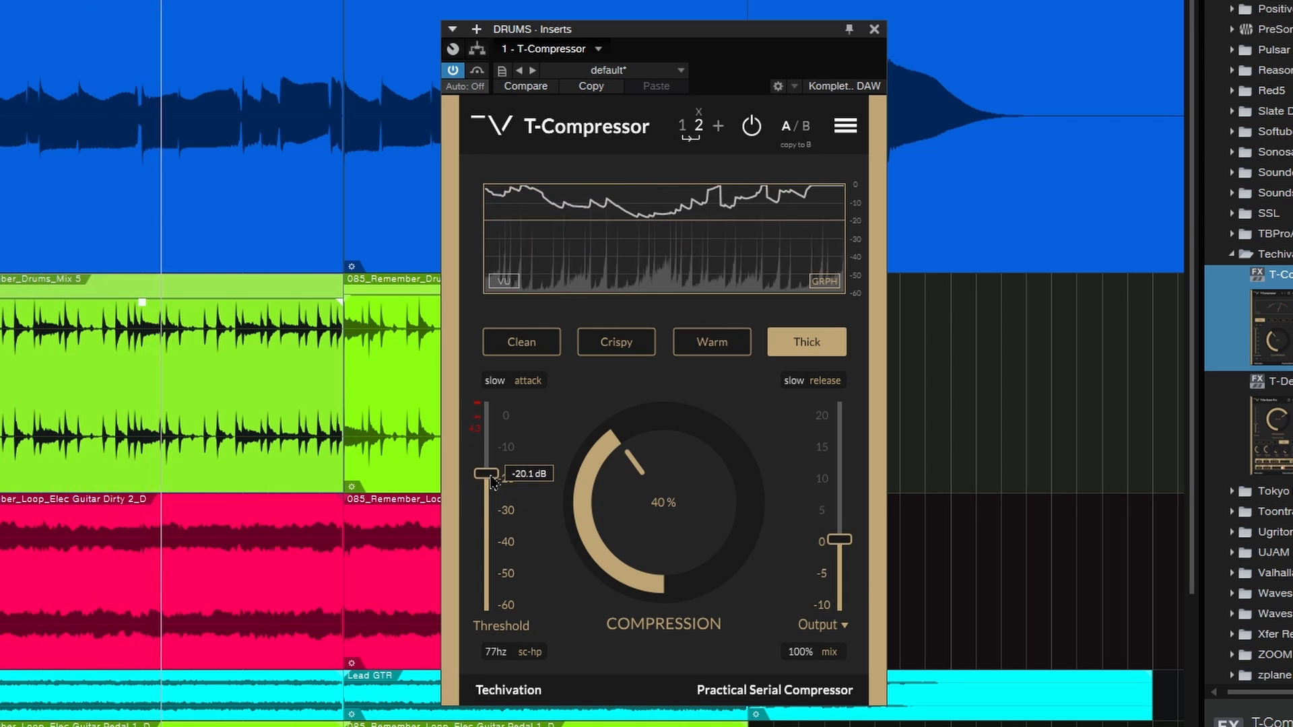
Step: Switch the second compressor's release to fast and lower its threshold to -32.4 dB
left_click(793, 381)
mouse_move(487, 479)
left_click_drag(487, 480, 492, 514)
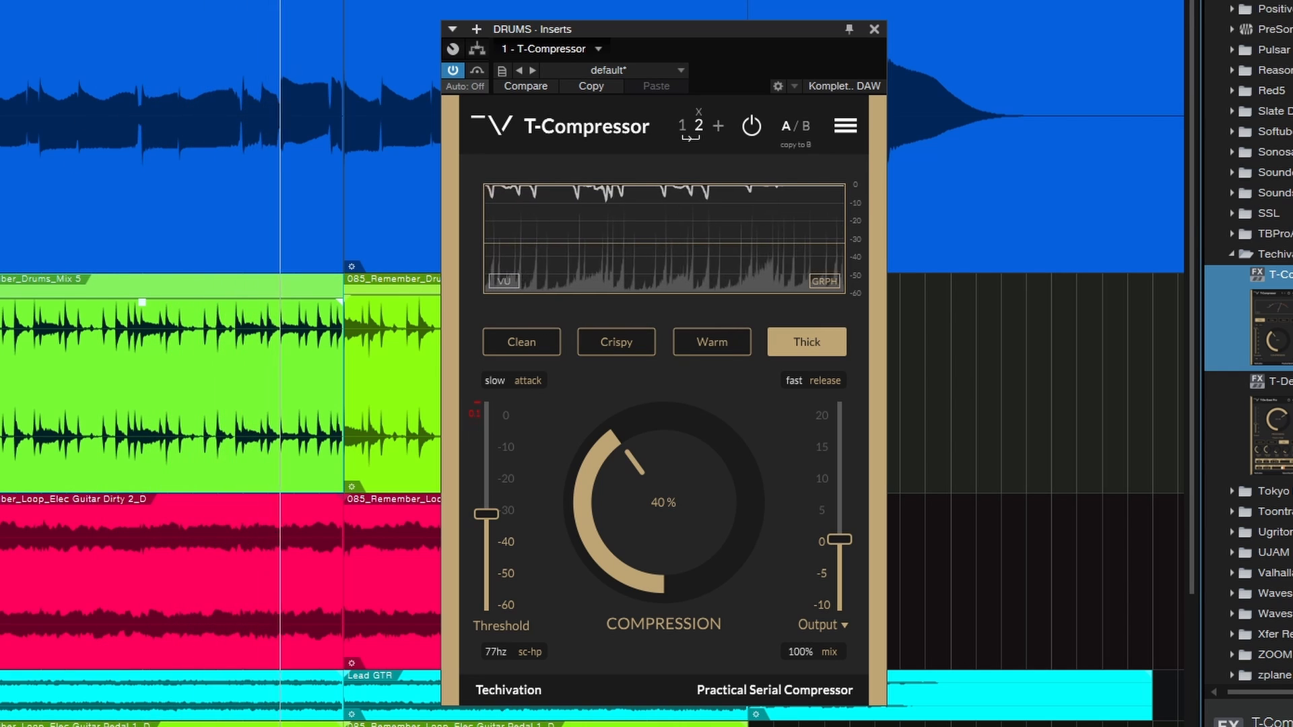
Step: Change the display to the VU meter and compare the serial compression with the plug-in bypassed, leaving it active
left_click(536, 274)
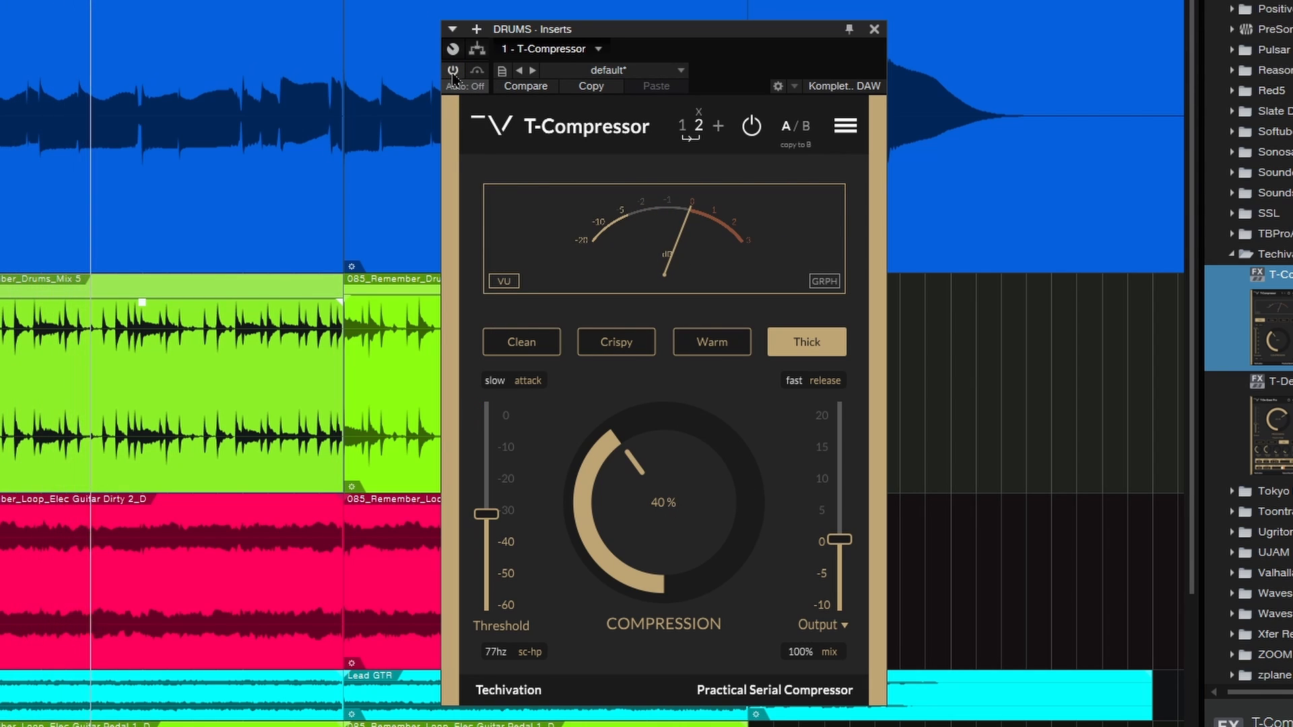
left_click(453, 71)
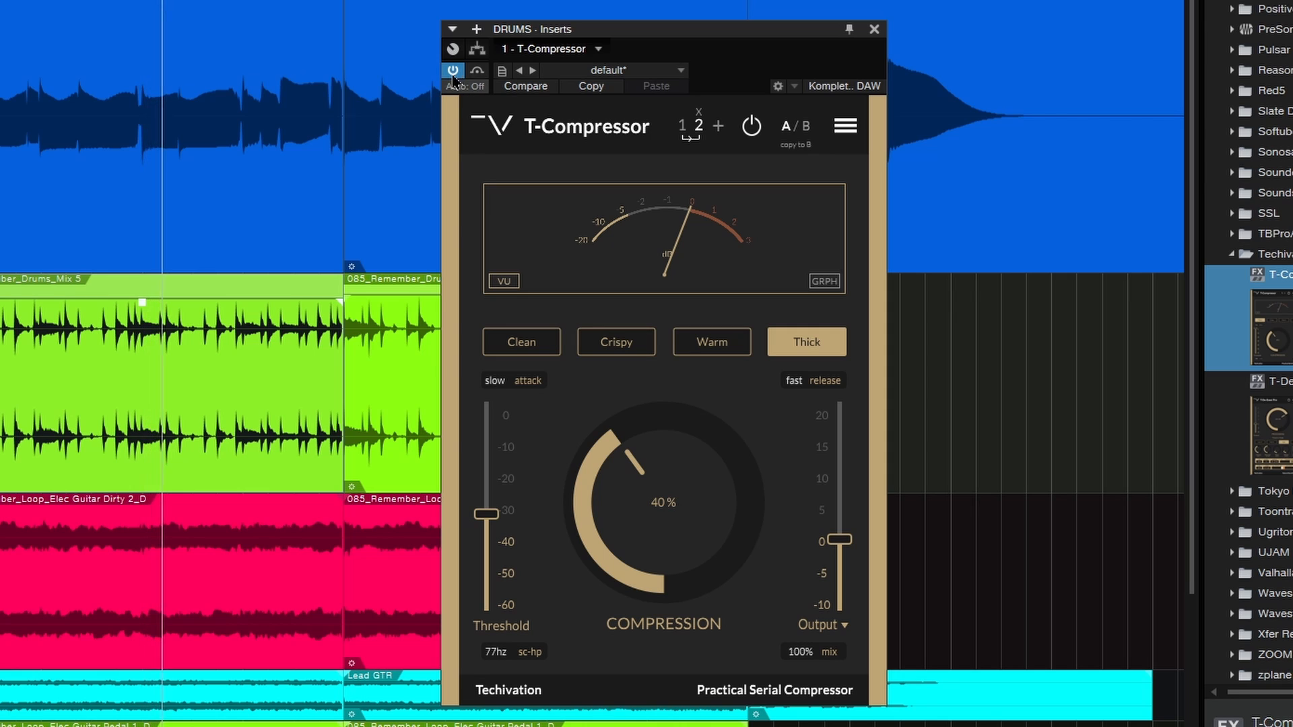
Step: Review the settings of the first compressor and return to the second one
mouse_move(491, 471)
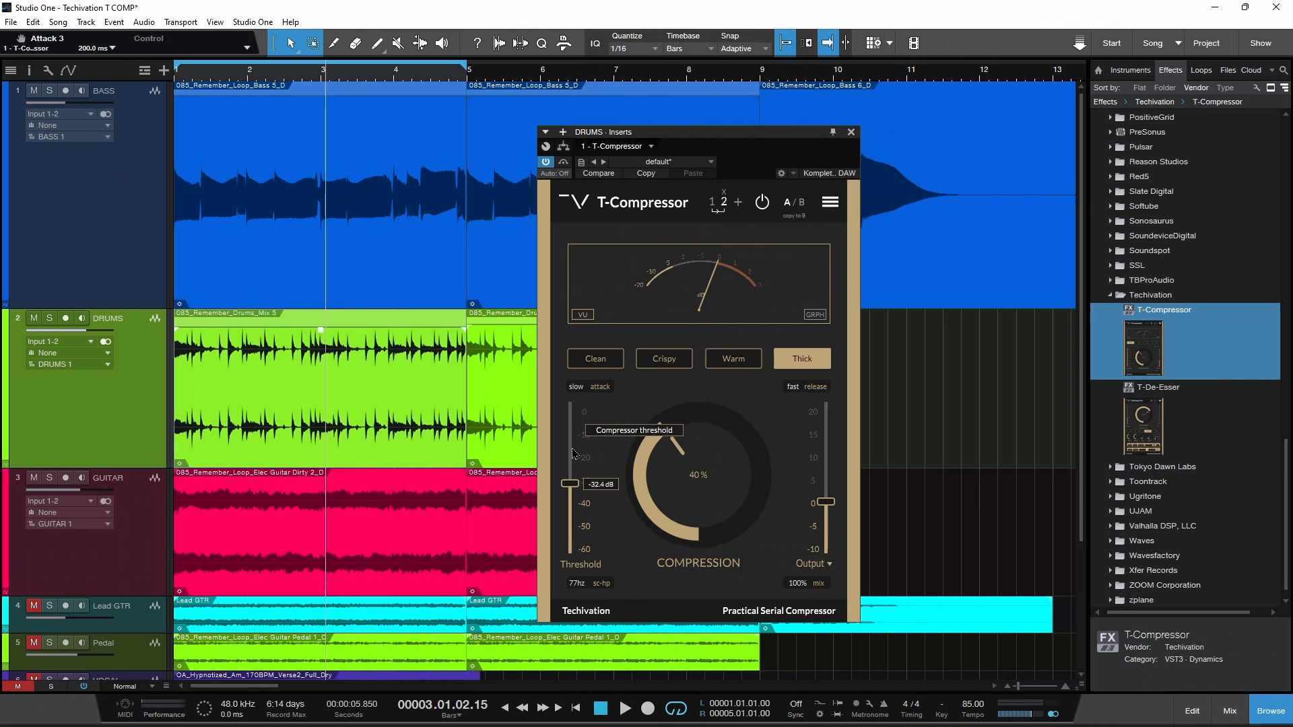
left_click(713, 201)
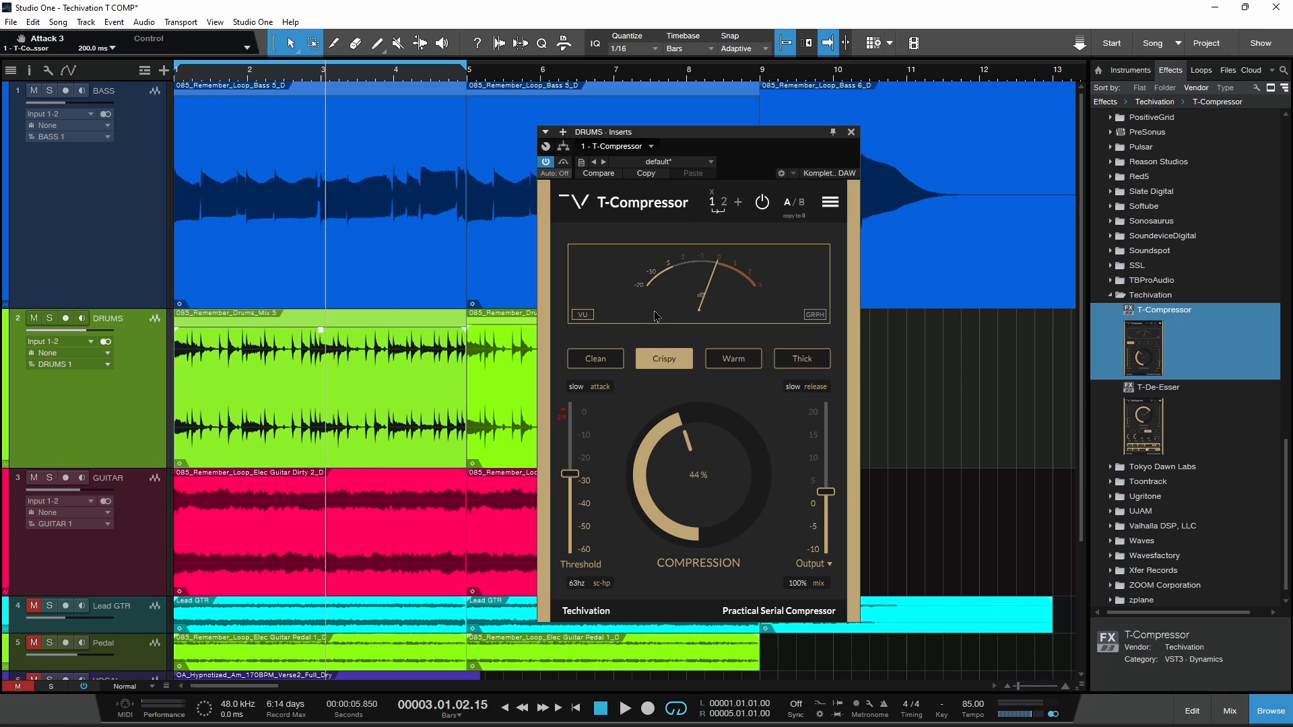
left_click(723, 202)
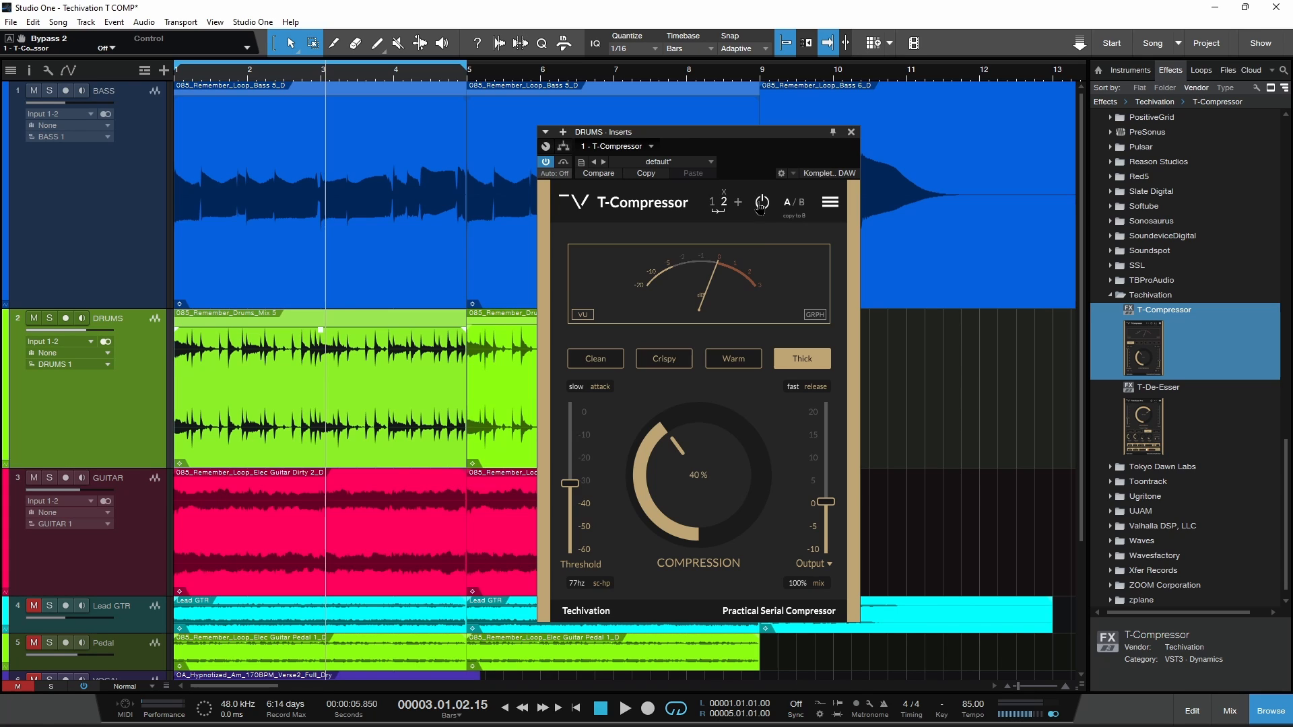
Step: Set the plug-in's oversampling to 4X
left_click(832, 204)
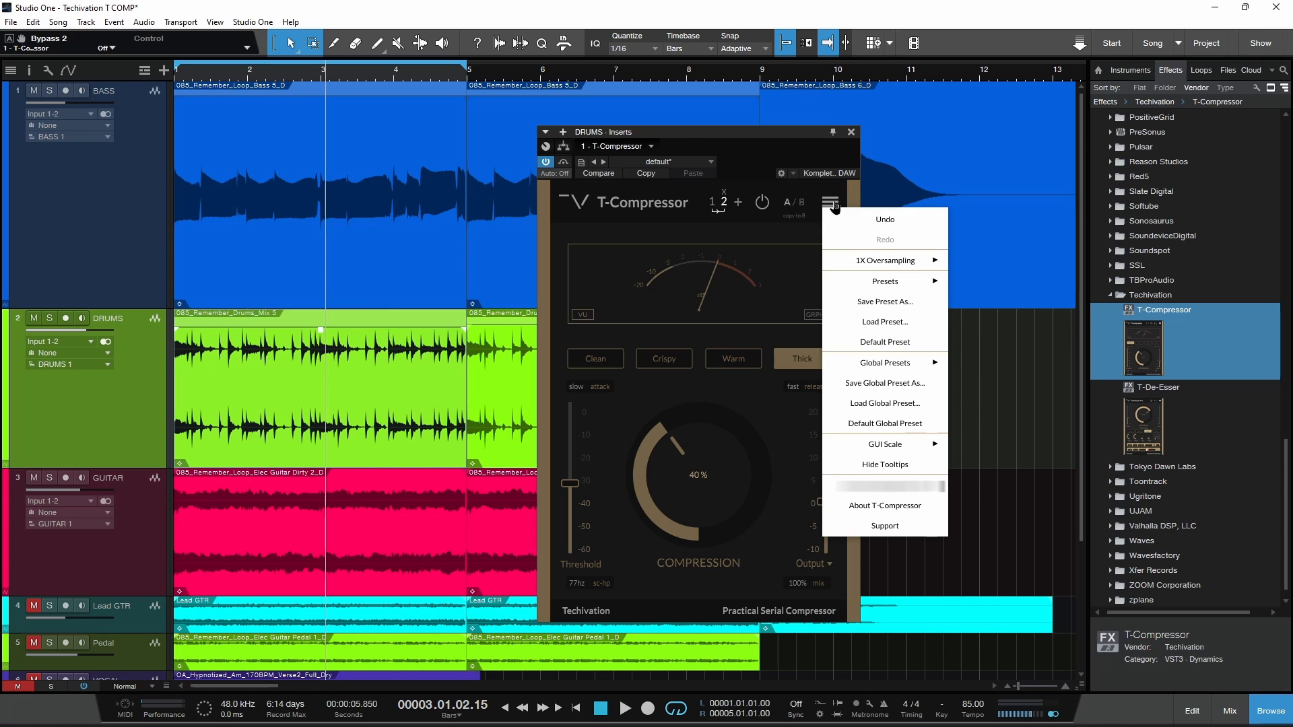
mouse_move(882, 262)
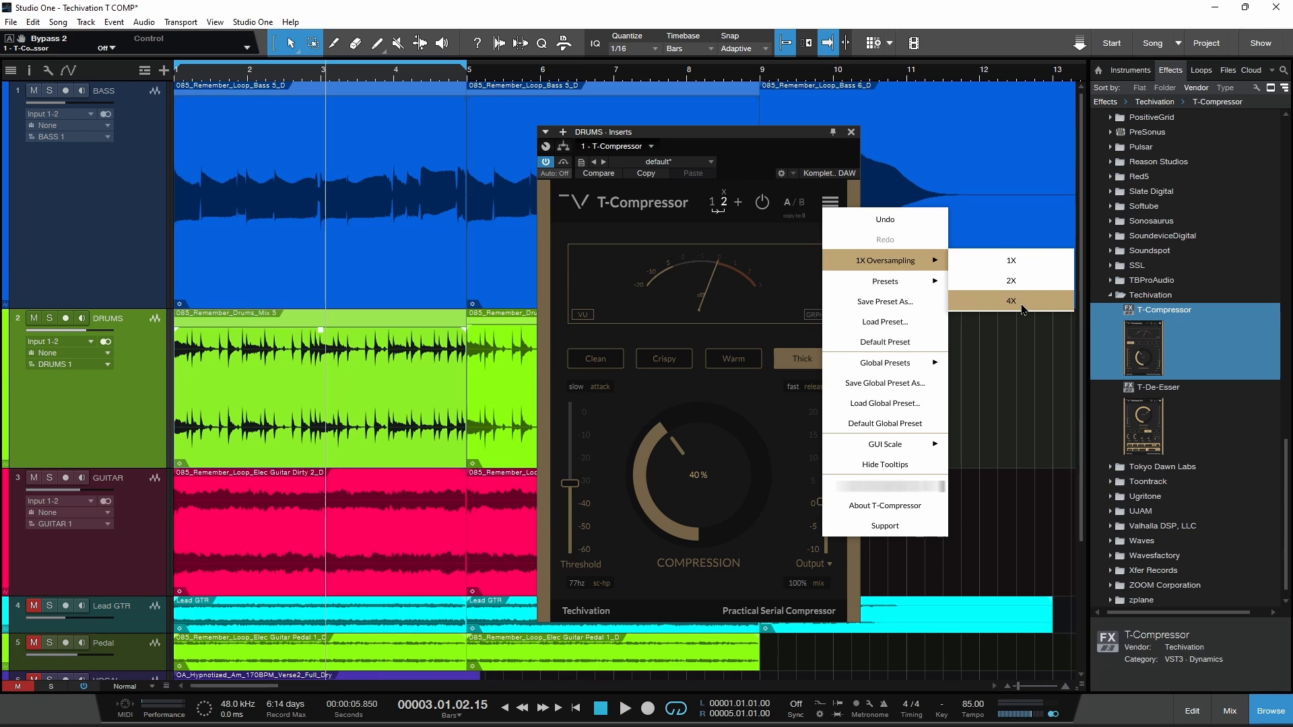
left_click(1012, 301)
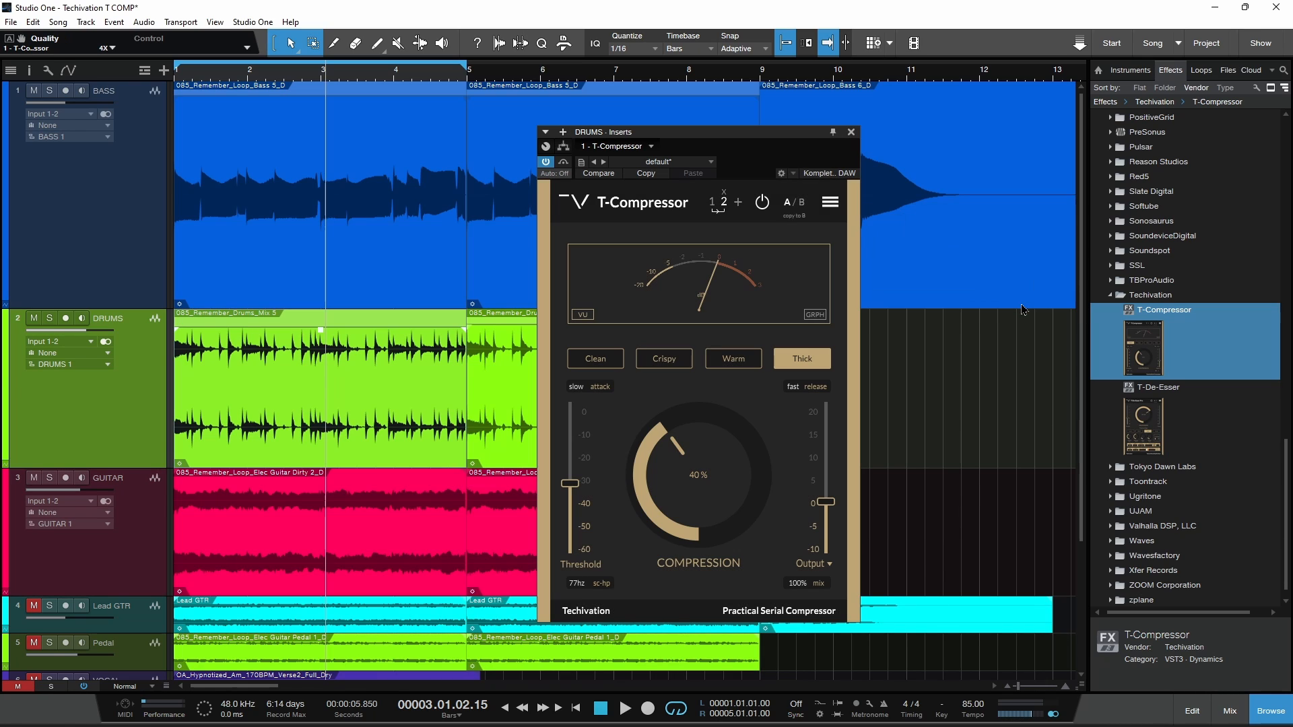
Step: View the list of single-compressor presets and add a third compressor to the chain
left_click(830, 202)
mouse_move(889, 281)
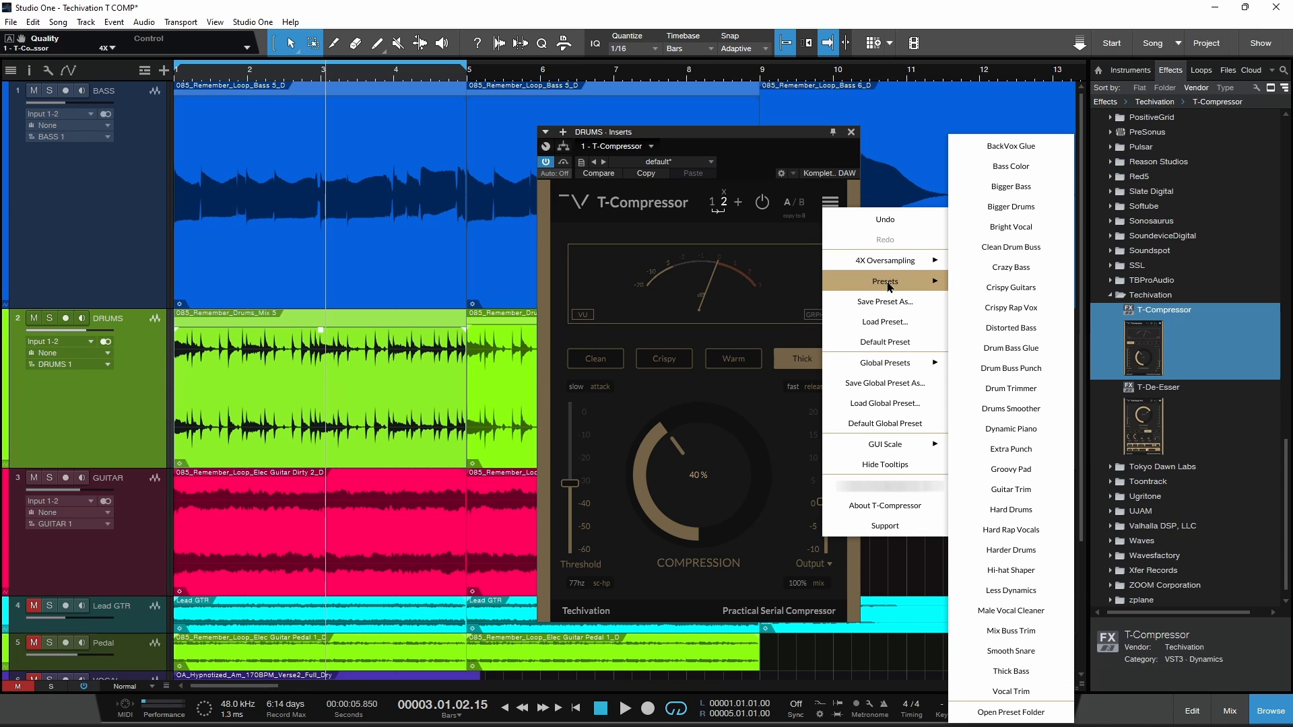
left_click(749, 195)
left_click(738, 204)
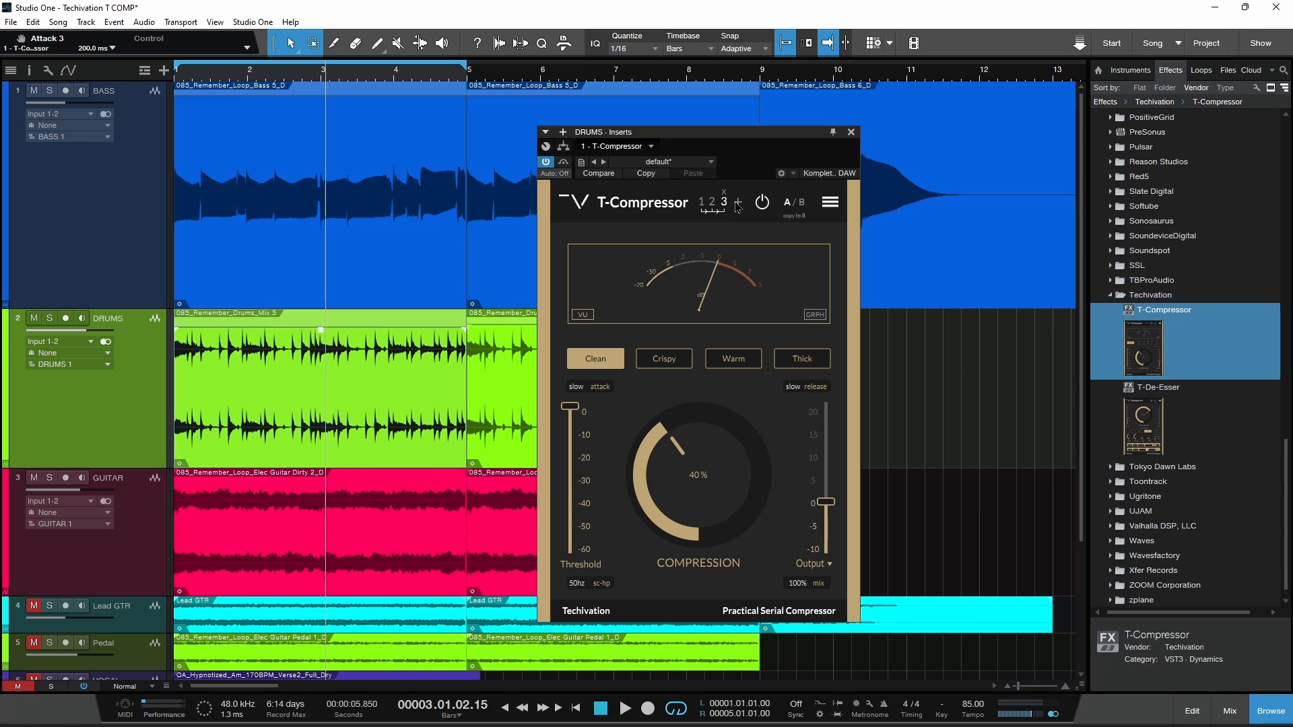
Step: Load the Distorted Bass preset into the third compressor of the drum chain
left_click(830, 202)
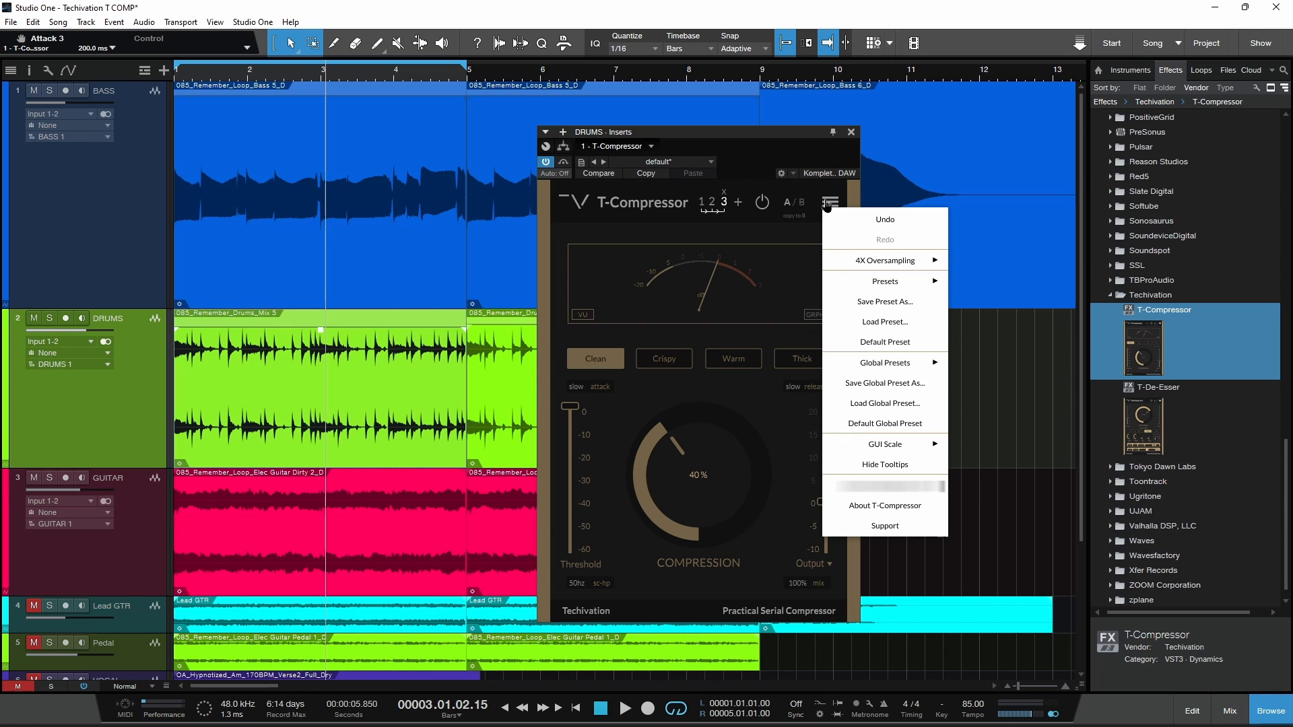
mouse_move(869, 289)
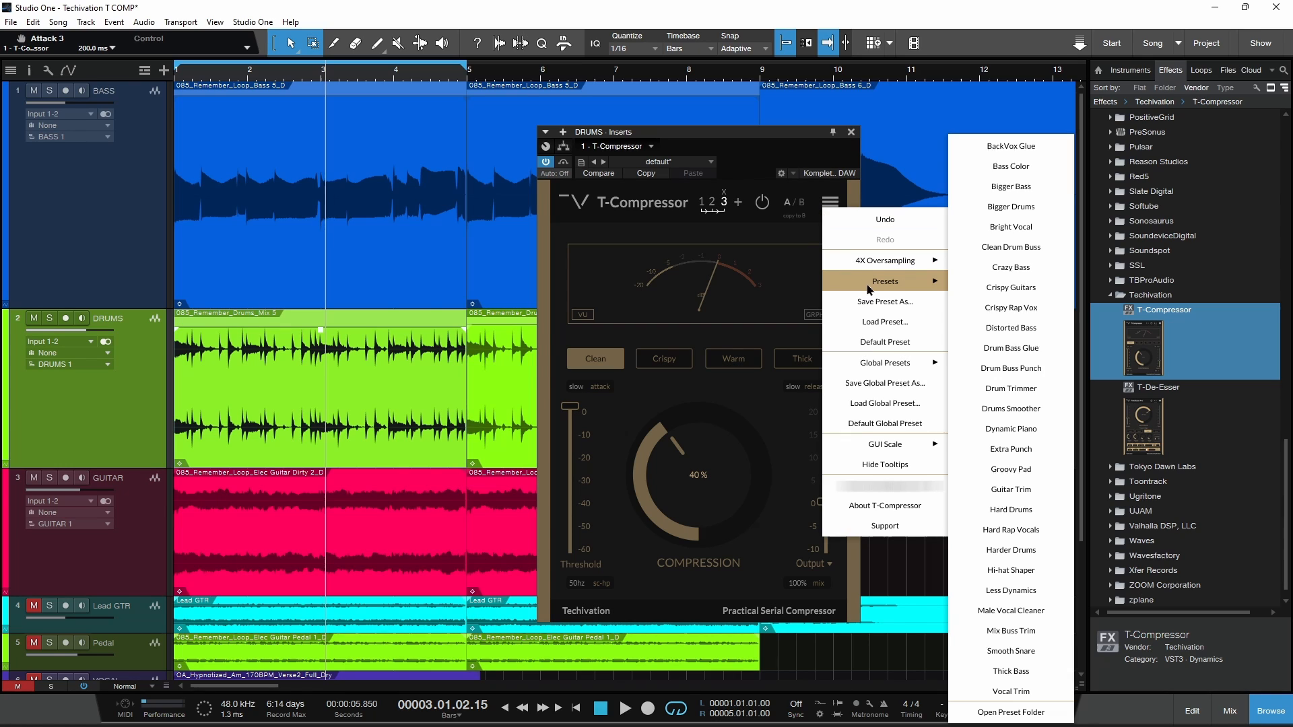
left_click(1030, 328)
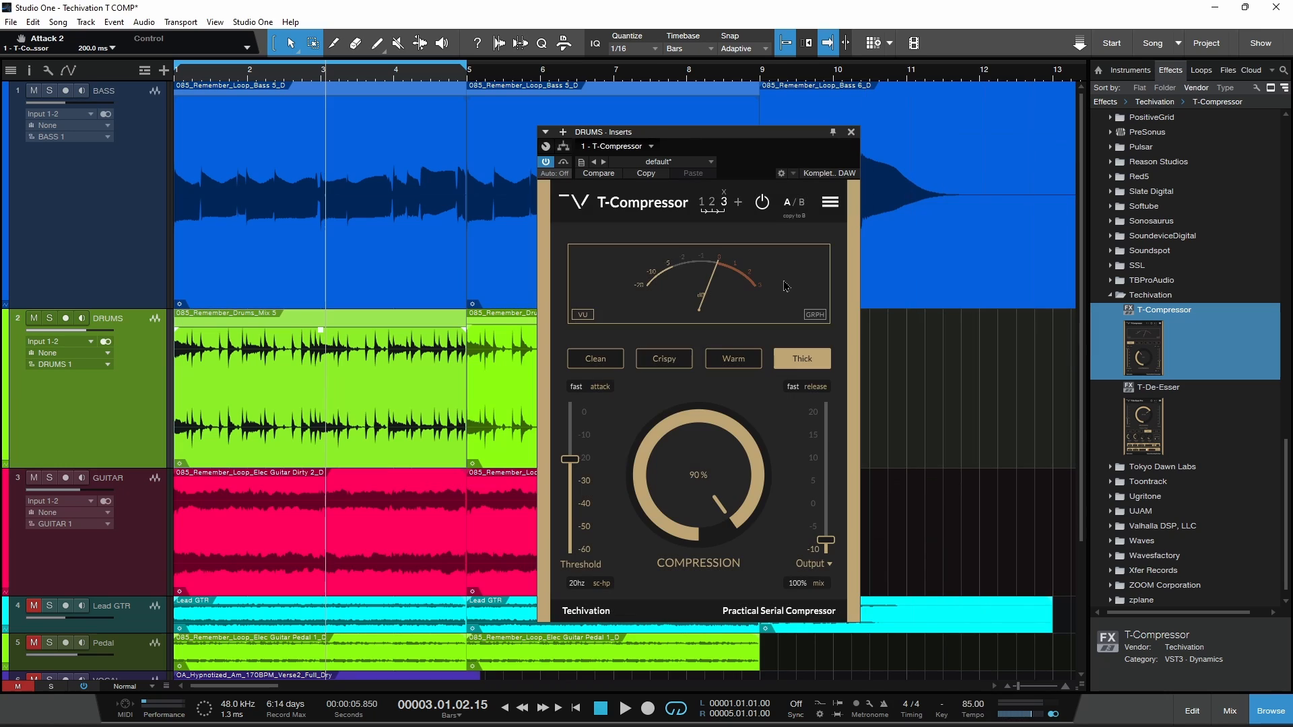
Step: Check the settings of the first and second compressors in the chain and return to the third one
left_click(712, 203)
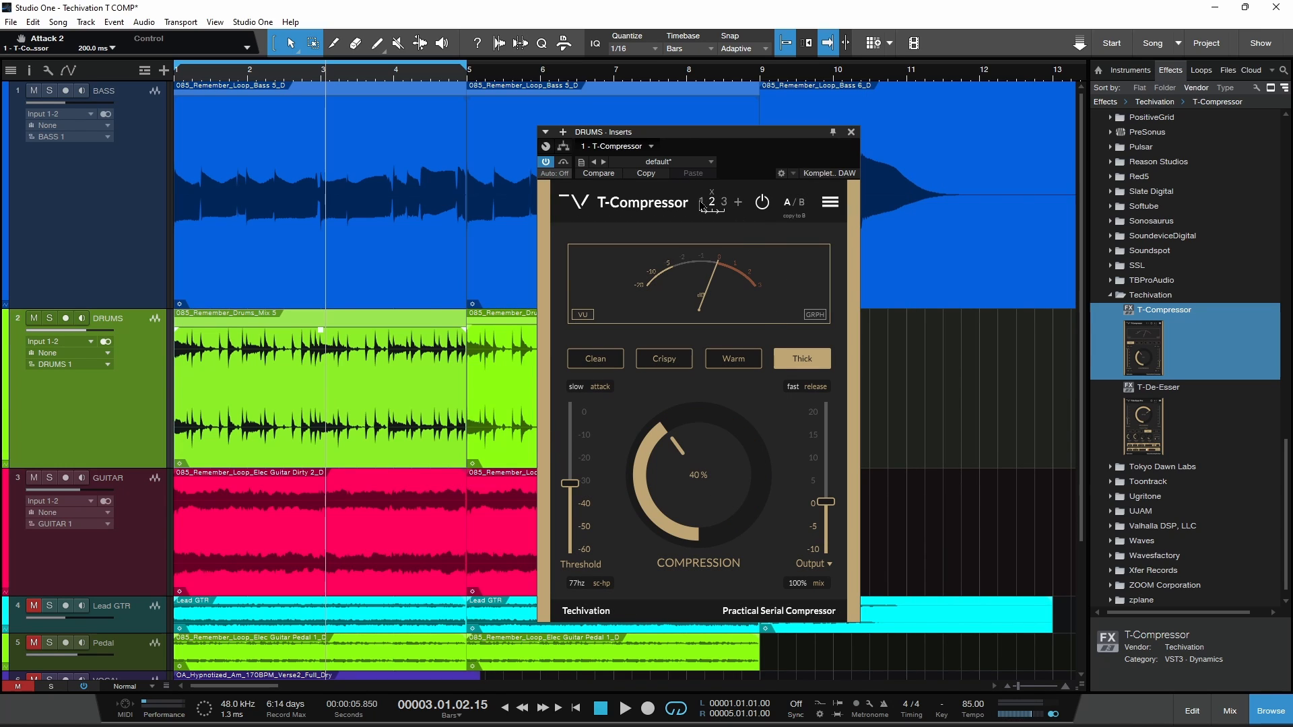
left_click(700, 203)
left_click(712, 203)
left_click(701, 202)
left_click(724, 204)
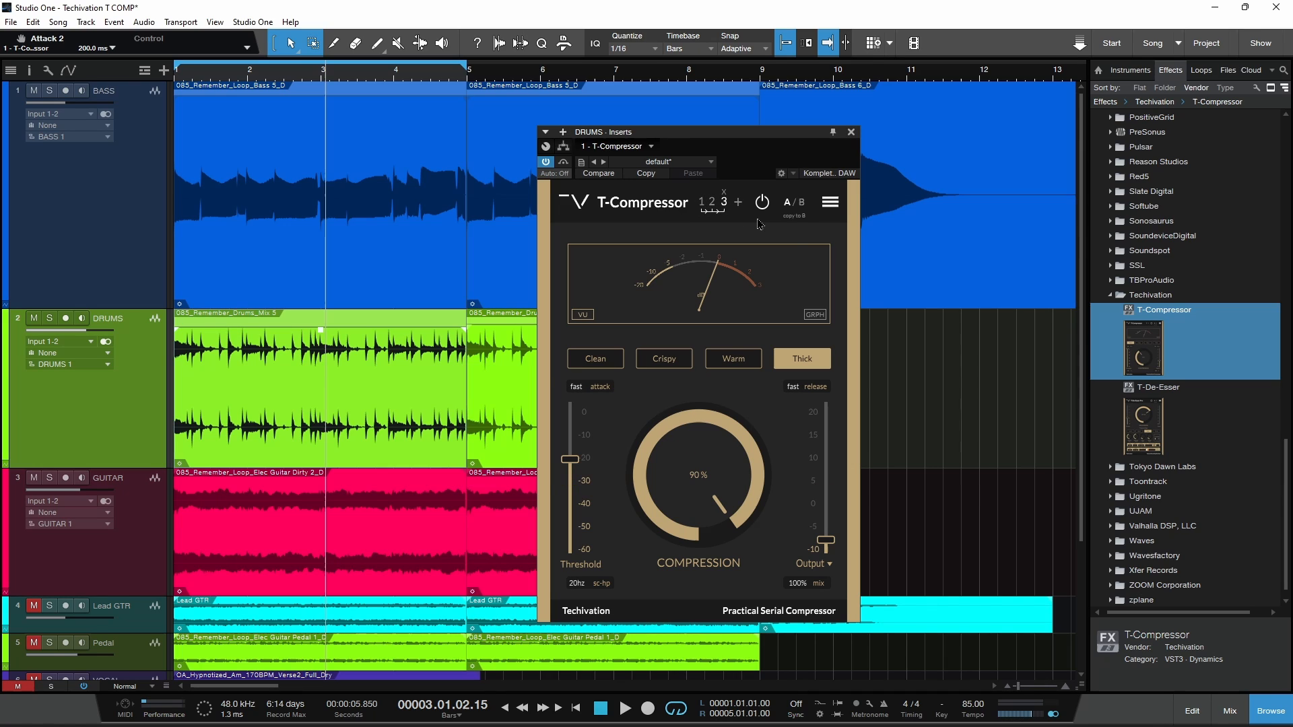
Step: Switch to the Pro Tools session, load a global preset into the RAW track's T-Compressor and review its compressors
left_click(834, 207)
mouse_move(879, 368)
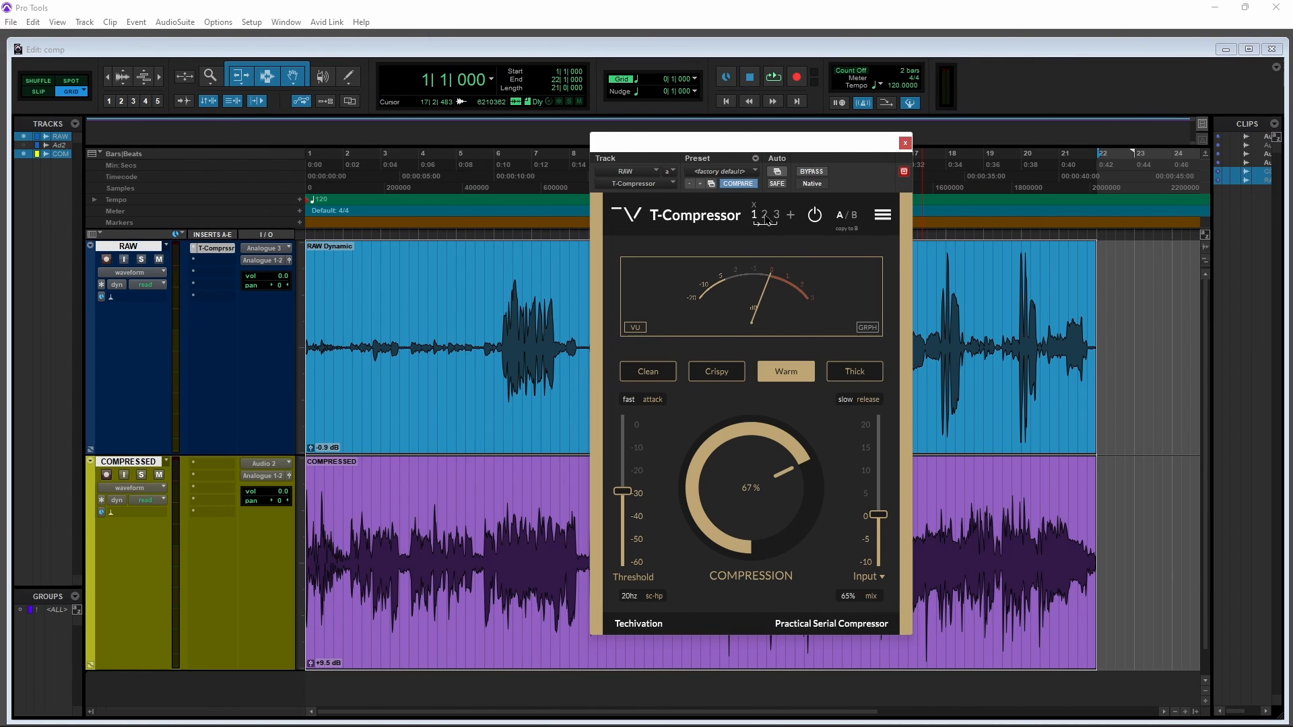
left_click(776, 216)
left_click(883, 217)
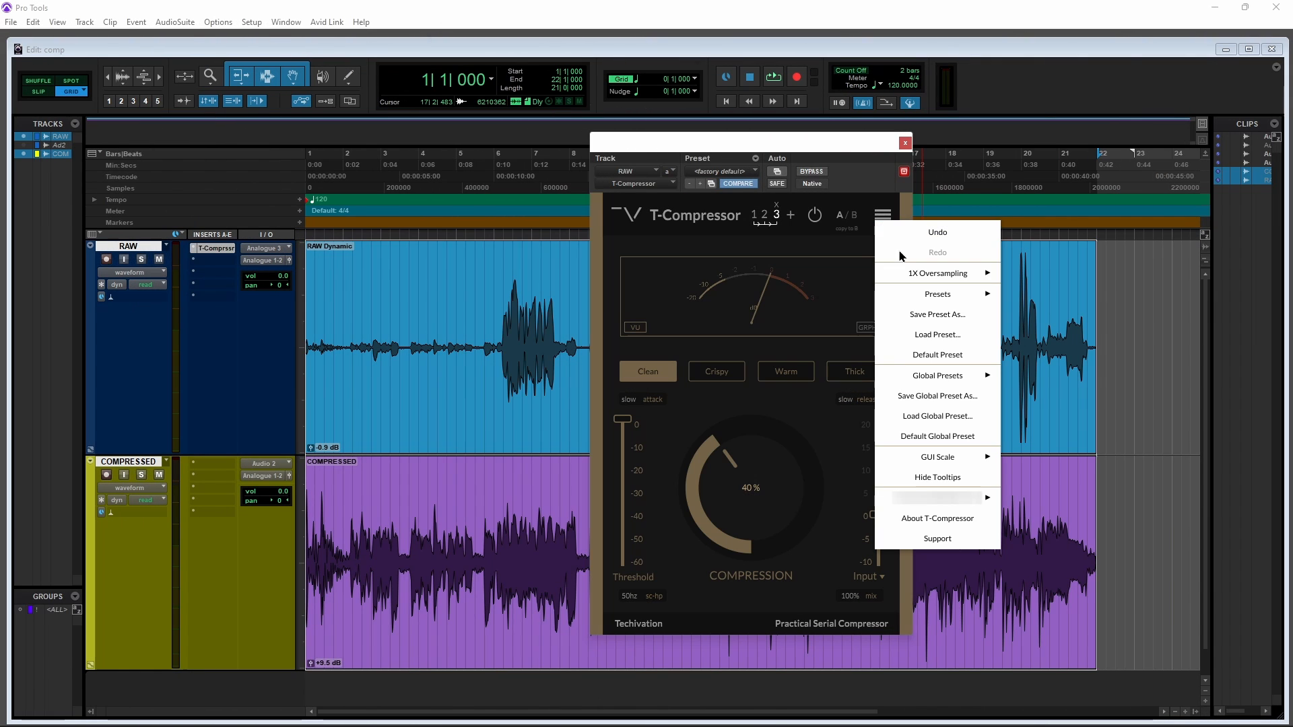
mouse_move(970, 375)
left_click(1074, 358)
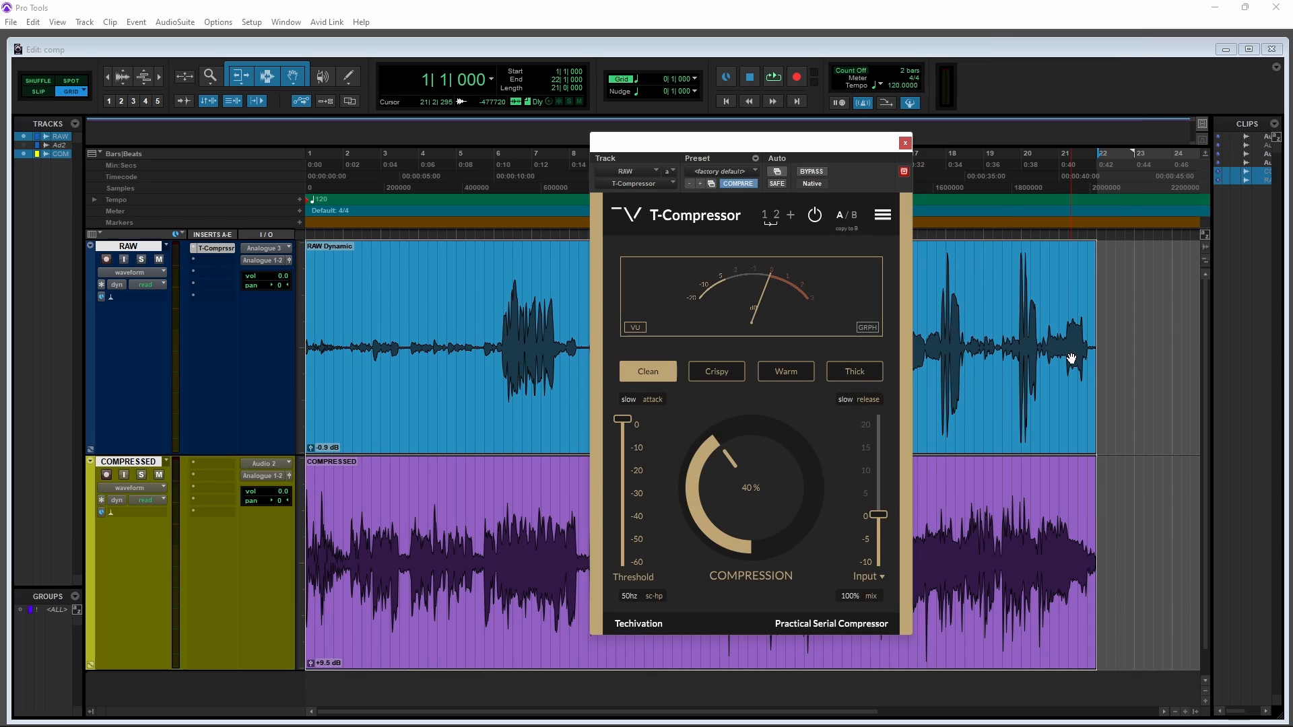
left_click(777, 215)
left_click(765, 215)
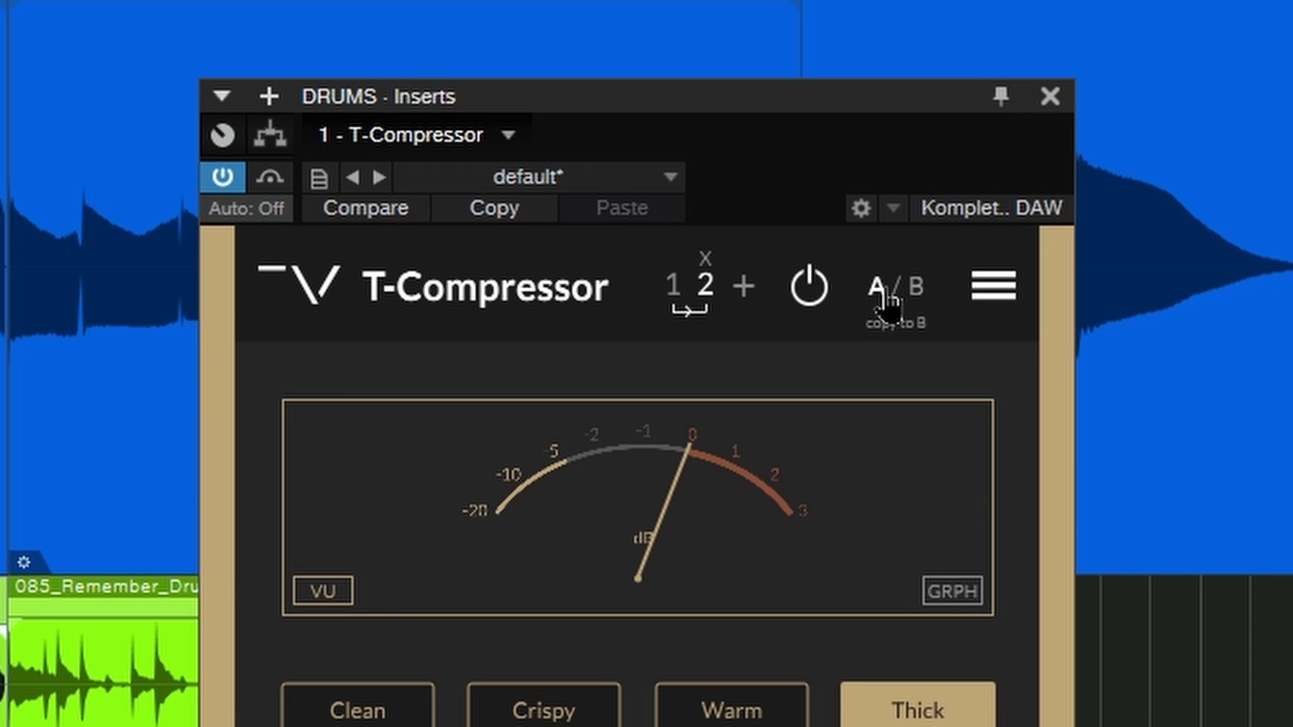
Step: In state B of the drum plug-in, load a preset for the second compressor and lower its threshold to about -28 dB
left_click(916, 299)
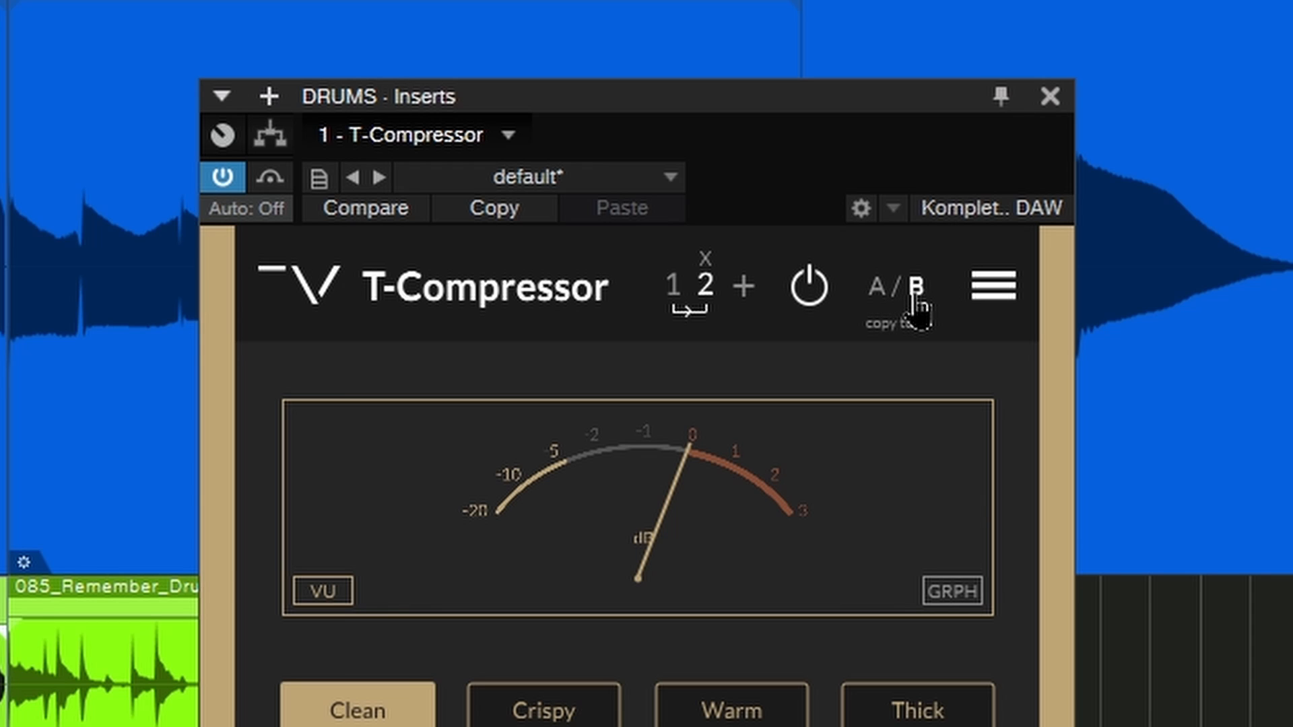
left_click(994, 286)
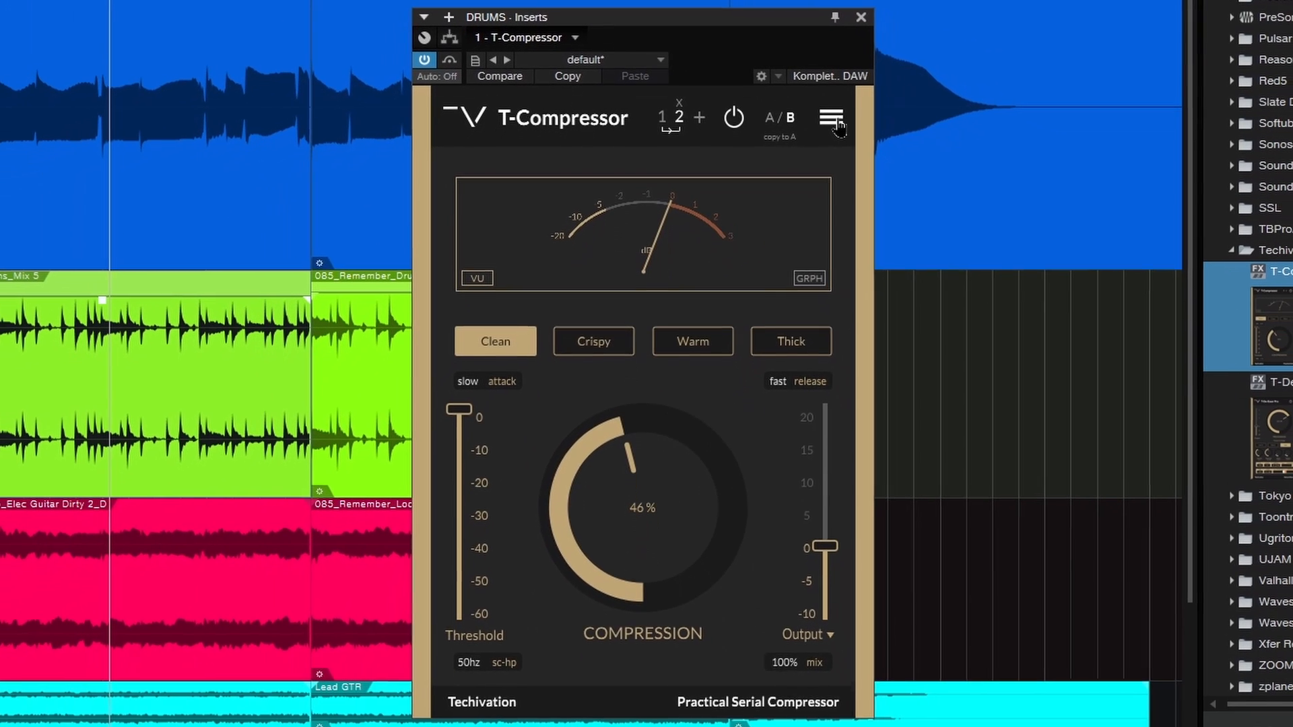
left_click(962, 241)
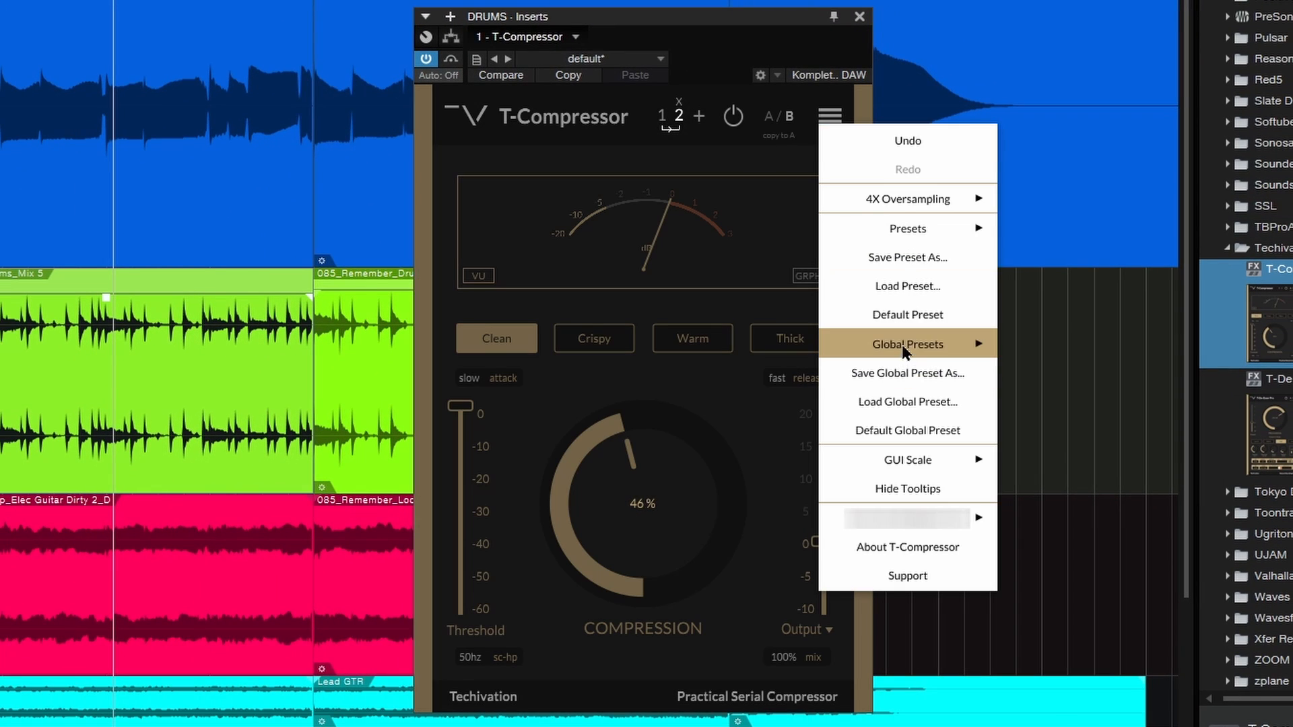
mouse_move(965, 231)
left_click(1140, 392)
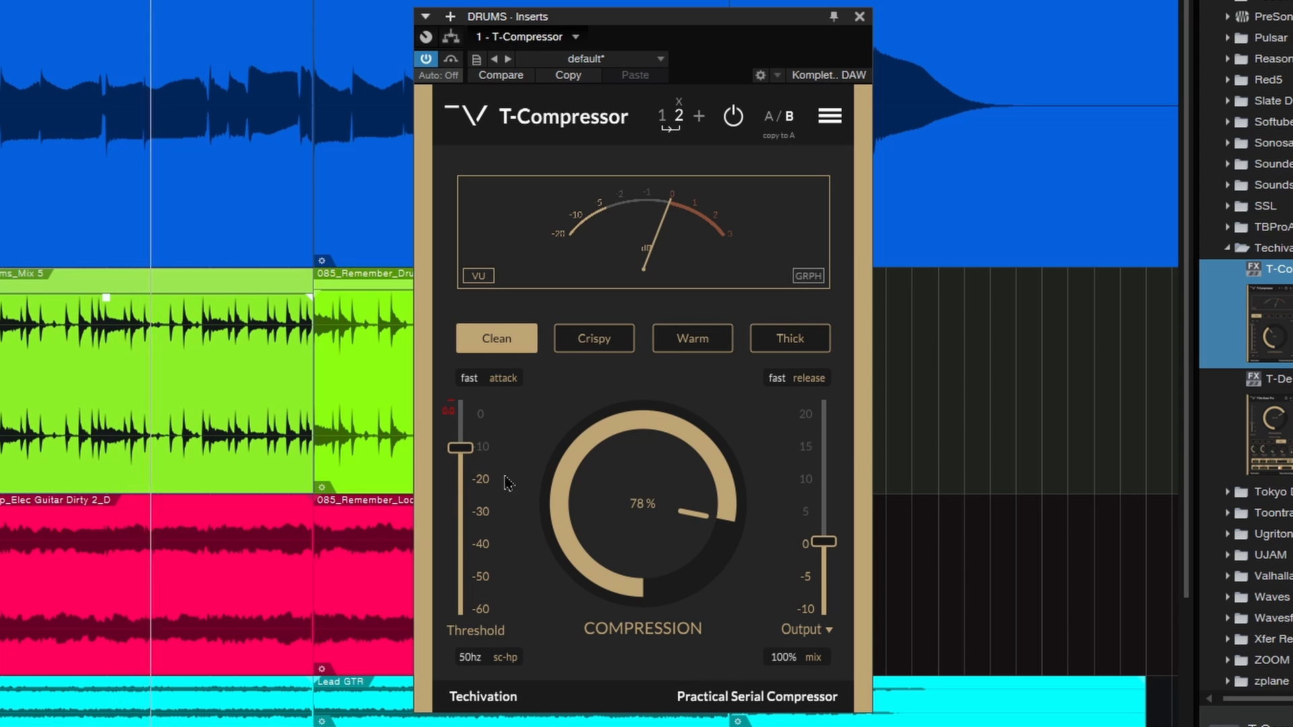
mouse_move(463, 456)
left_click_drag(463, 460, 463, 515)
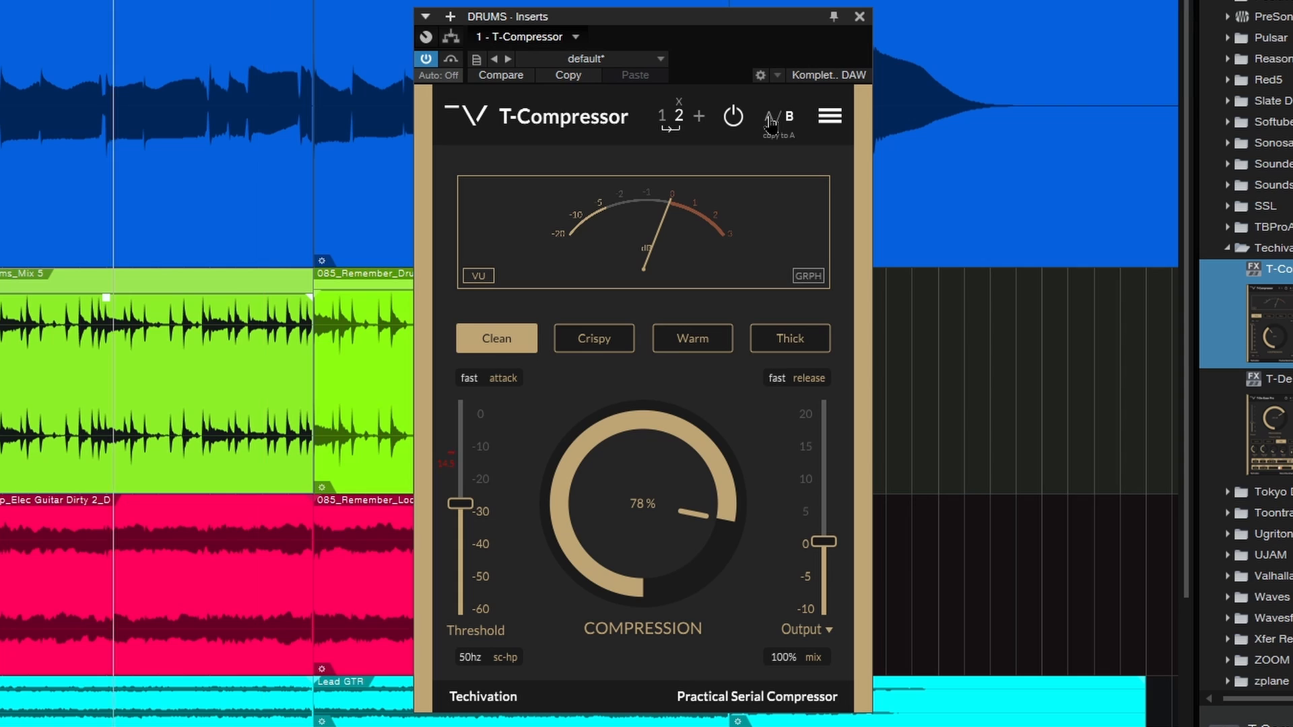
Step: Compare states A and B of the plug-in on the drum loop, finishing on state A
left_click(771, 121)
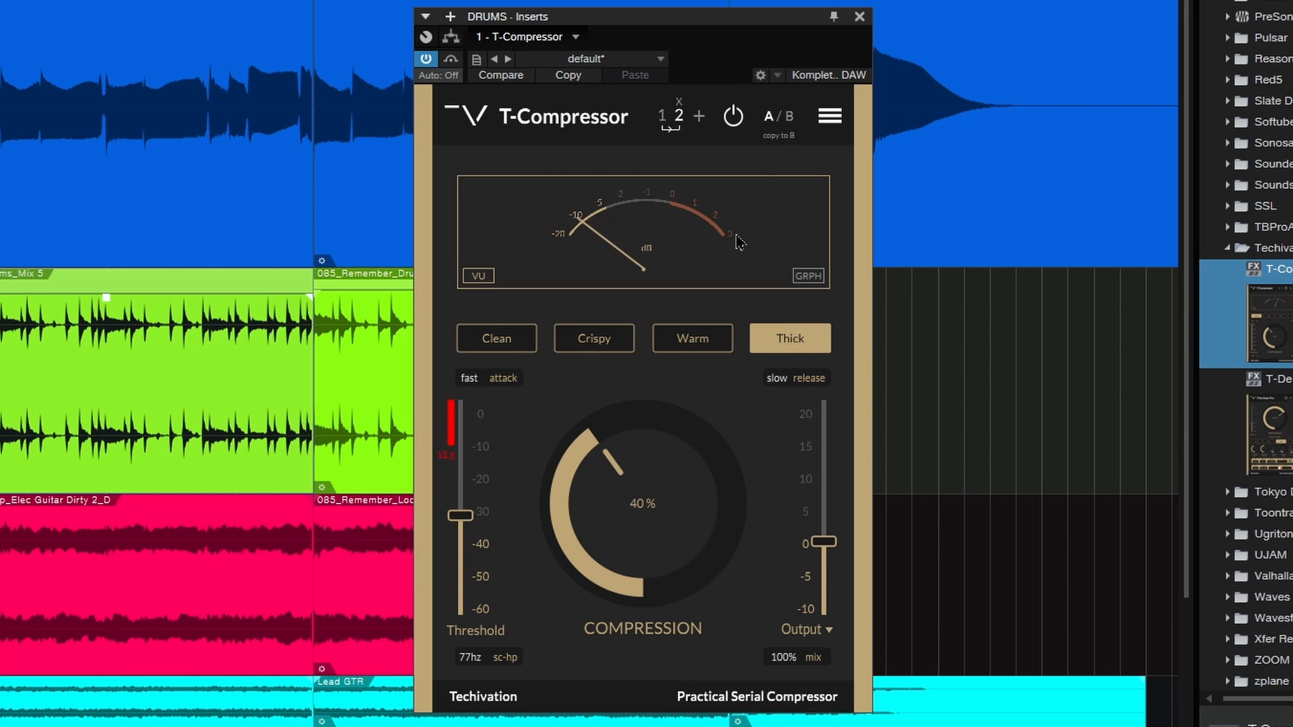
left_click(784, 121)
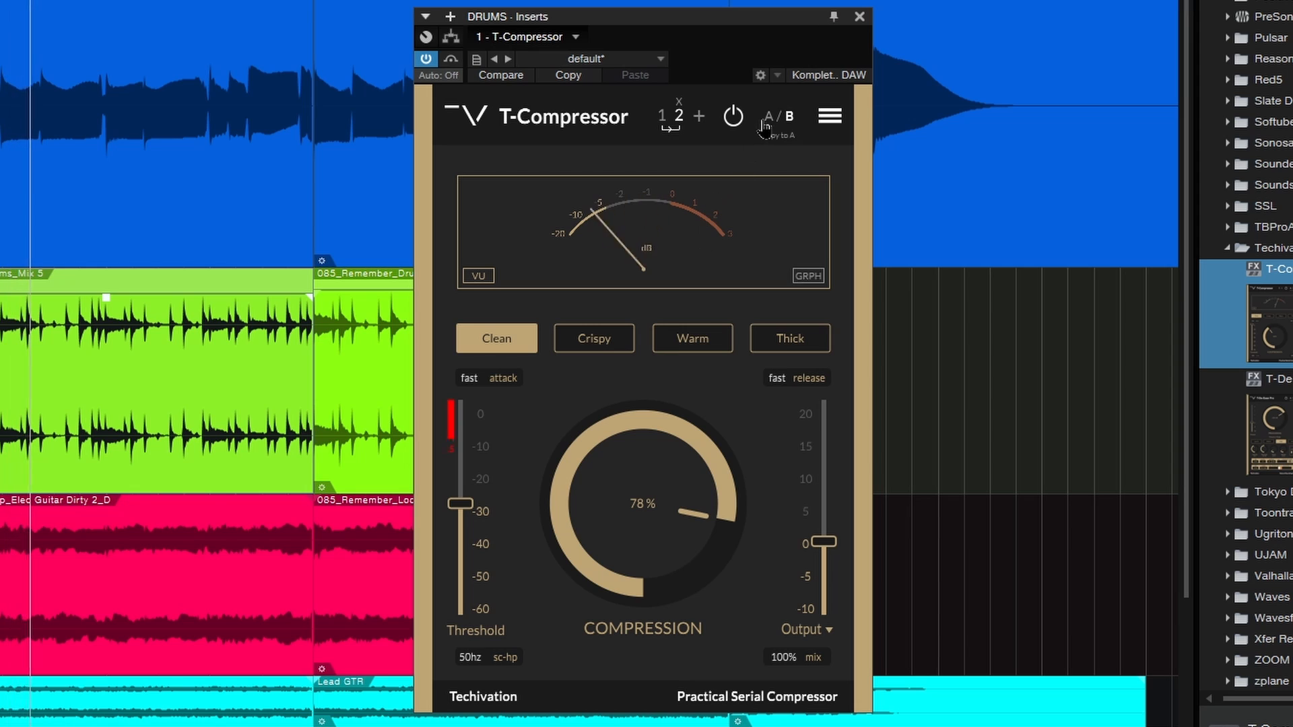
left_click(768, 119)
mouse_move(460, 524)
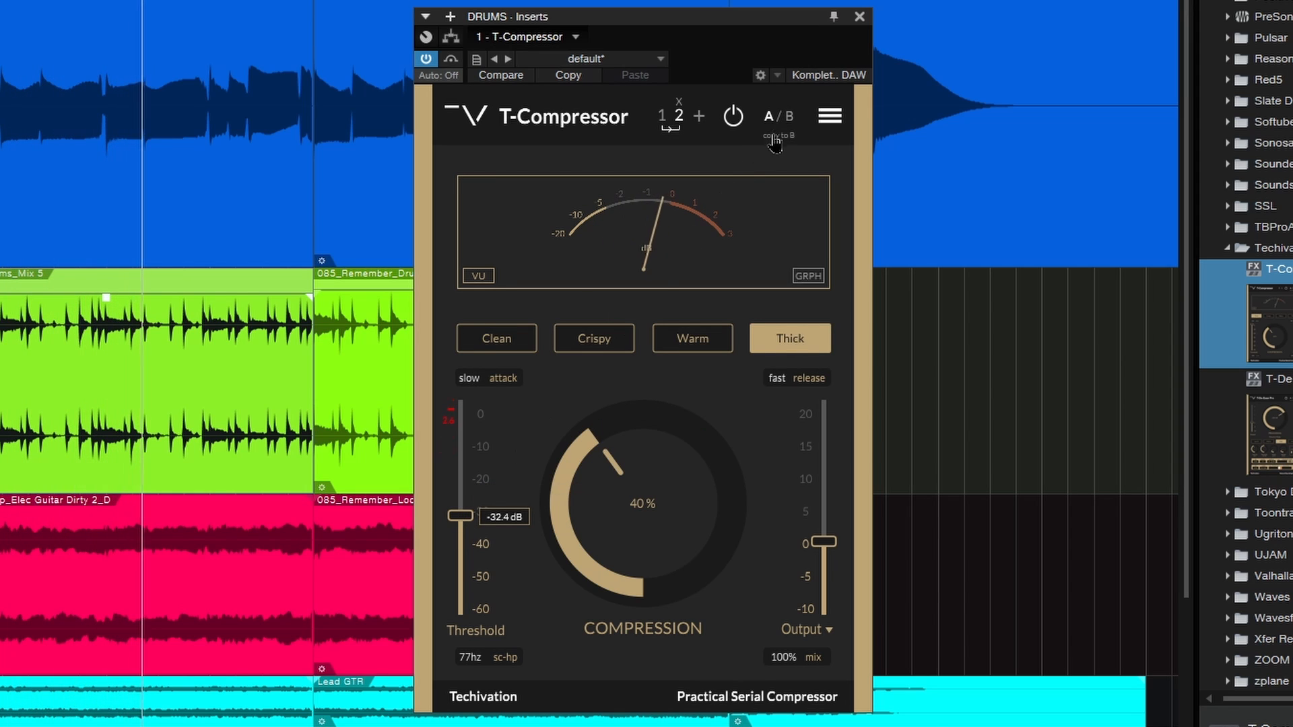
left_click(791, 123)
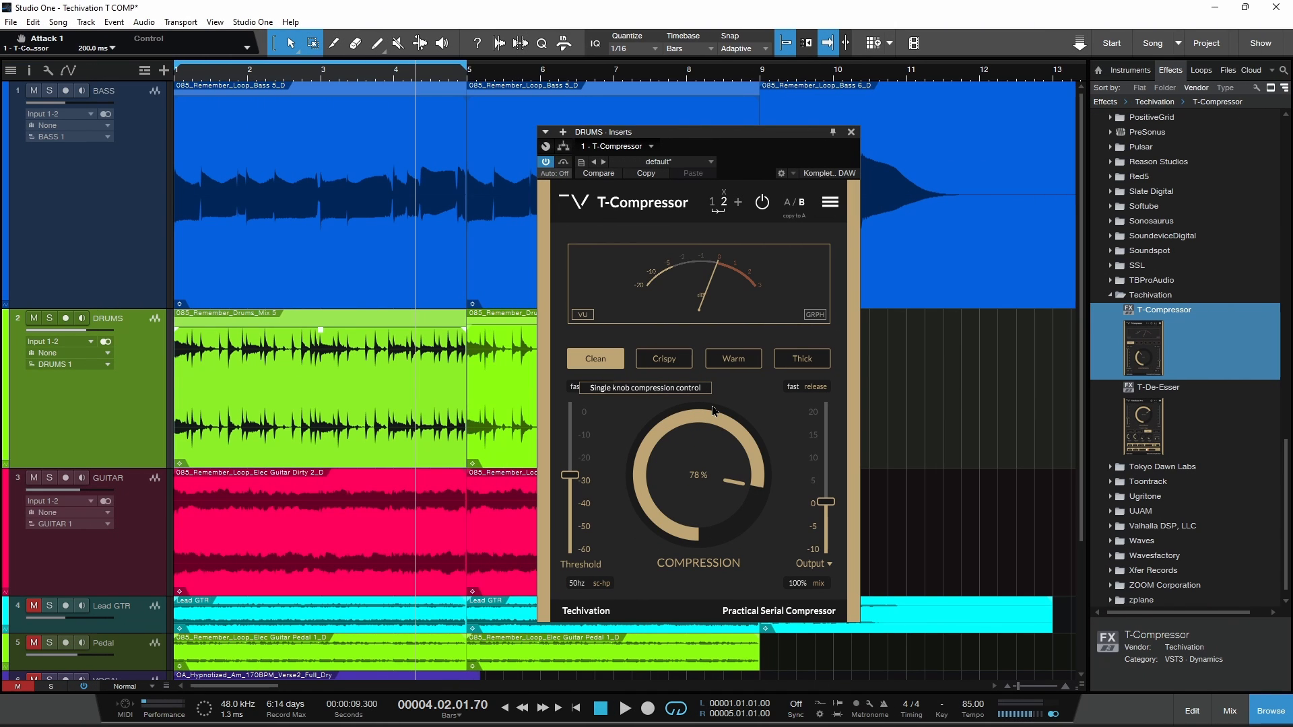
left_click(786, 207)
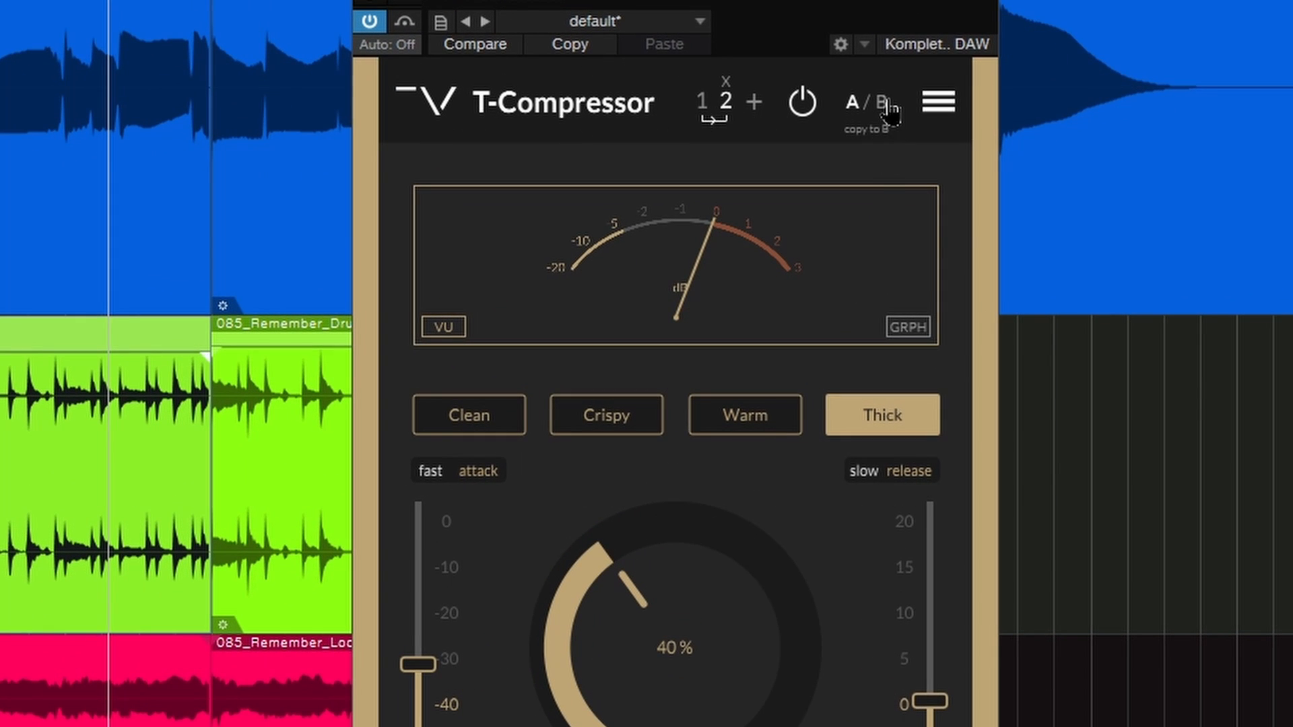
Step: Set the second compressor's compression in state B to 45% and return to state A
left_click(883, 102)
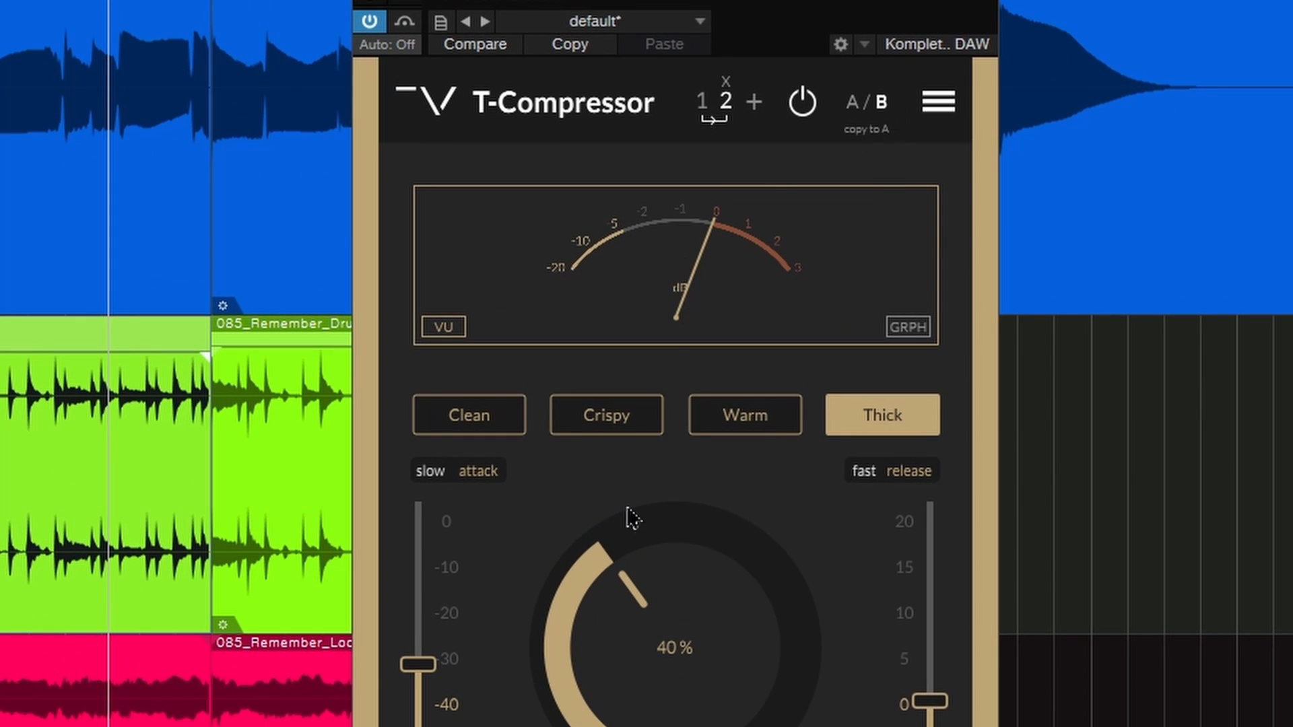
left_click_drag(627, 707, 627, 672)
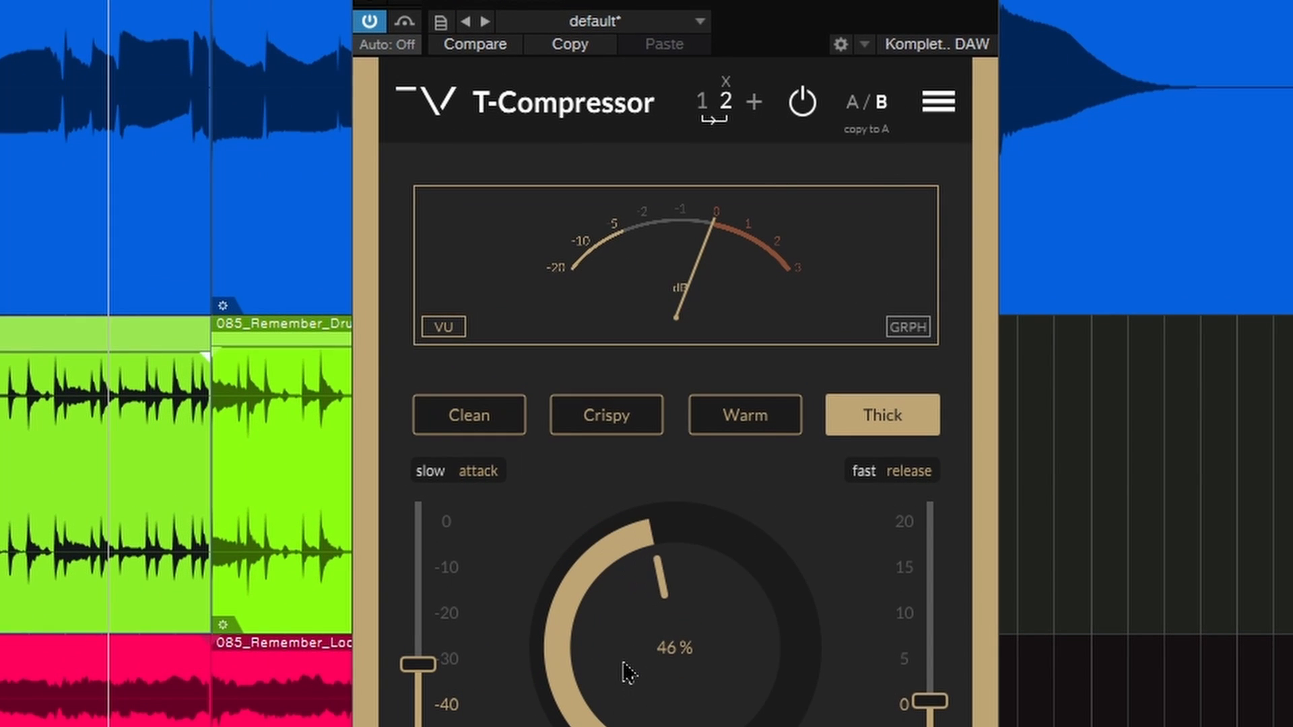
left_click_drag(626, 572, 637, 603)
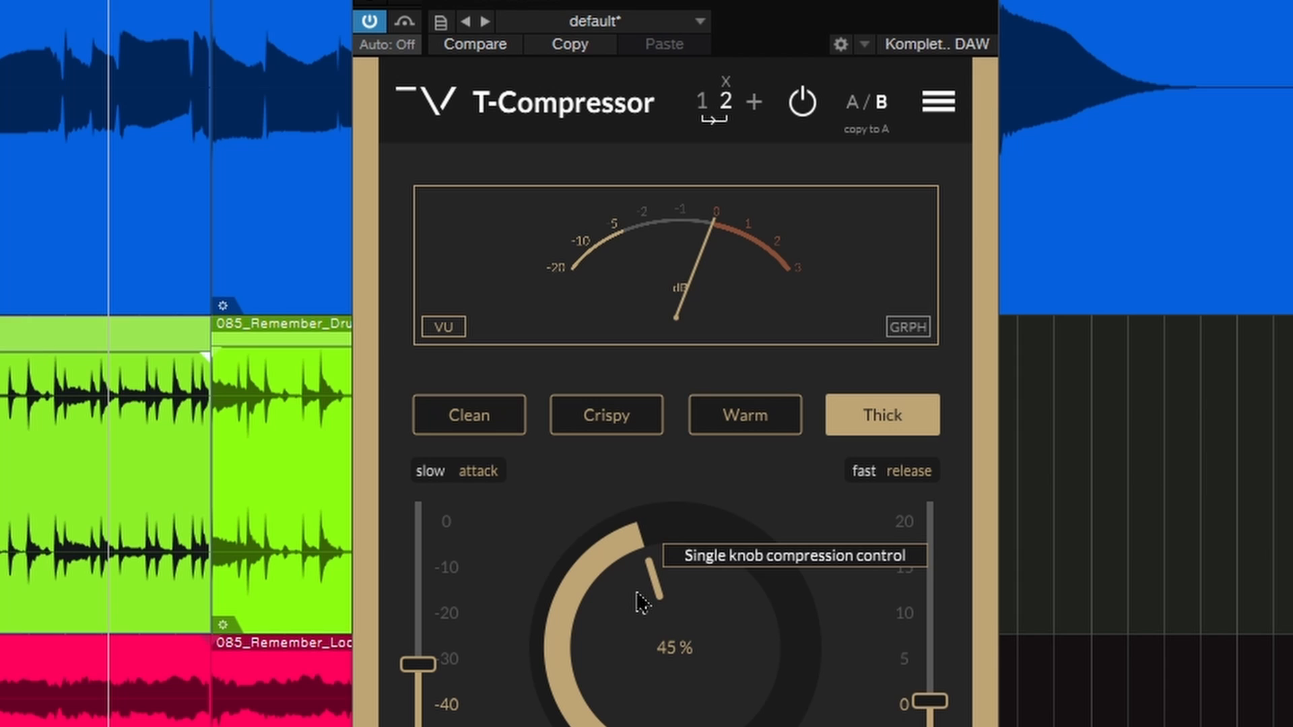
left_click(850, 103)
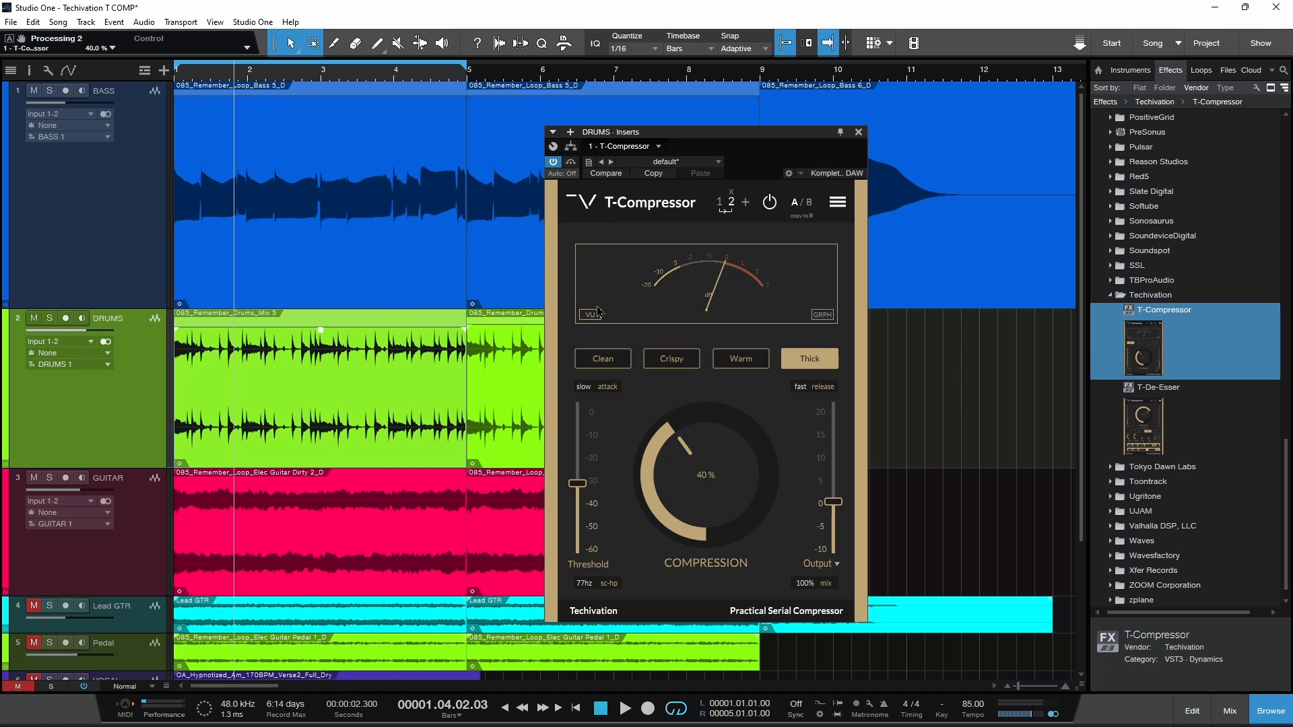
Step: Play the song with the two drum compressors, stop playback and set the first compressor's mix to 82%
key("space")
key("space")
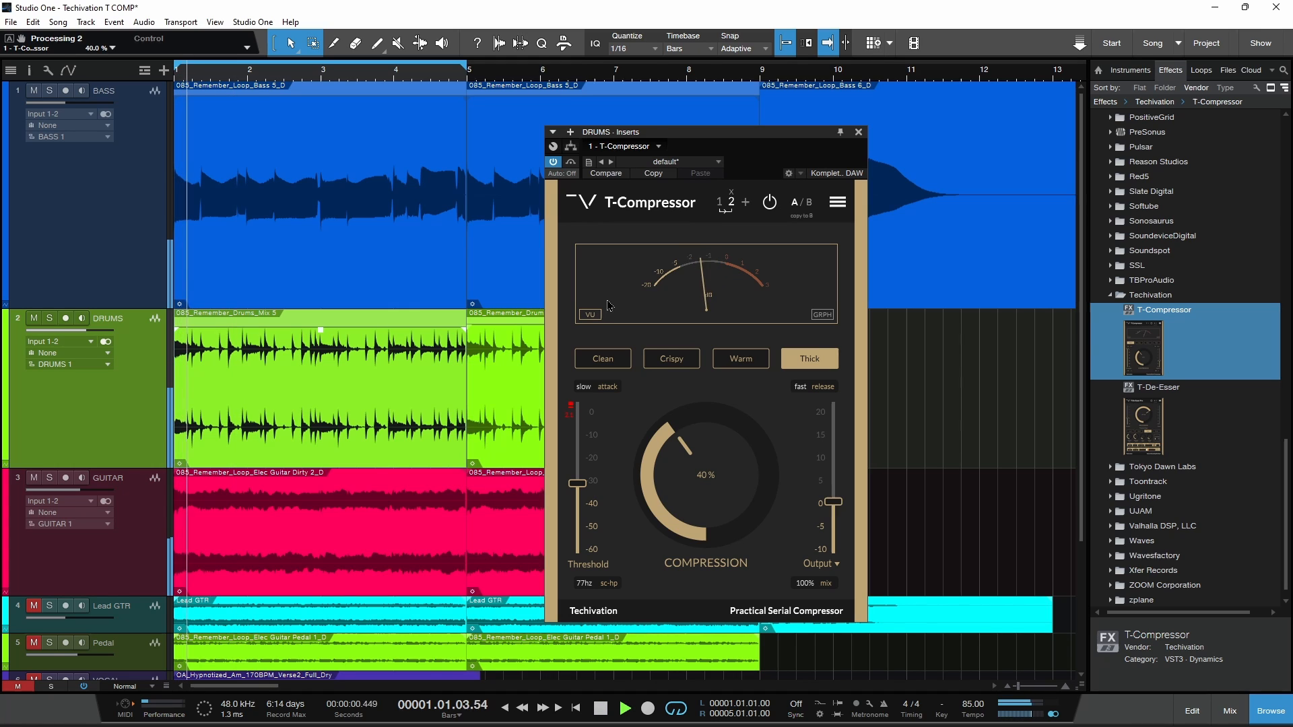
left_click(720, 202)
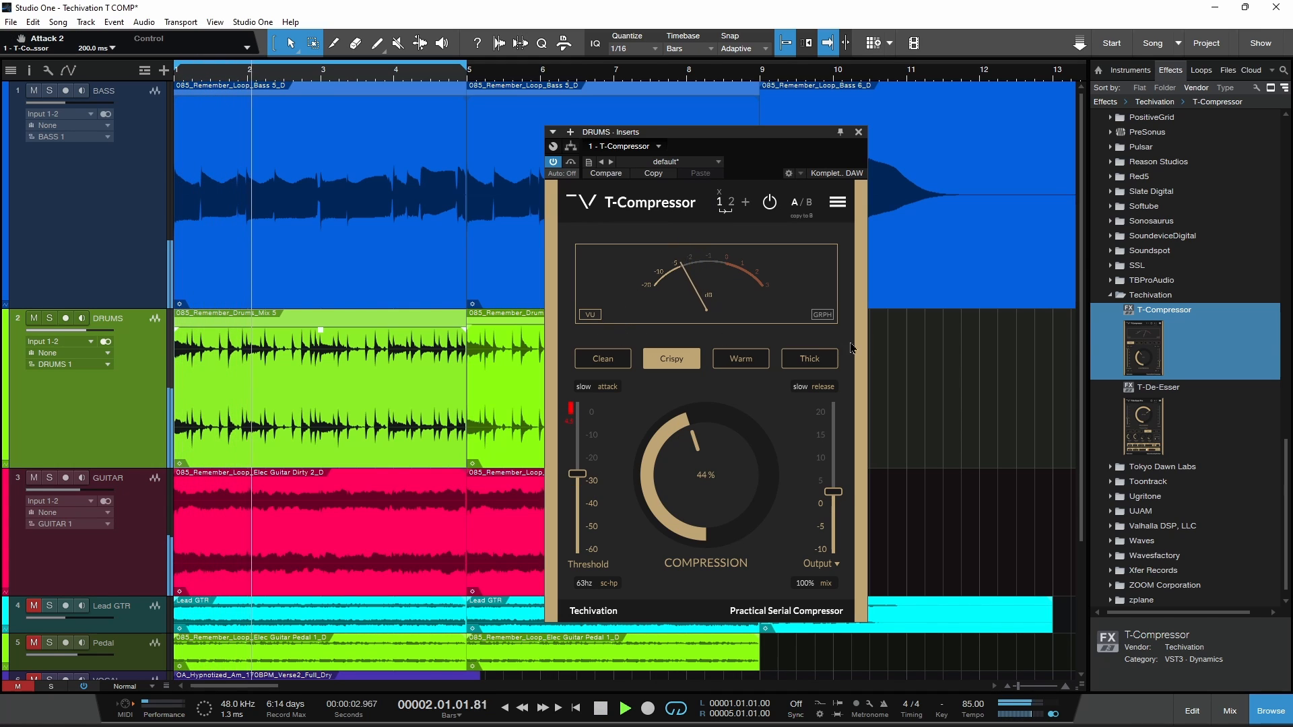
key("space")
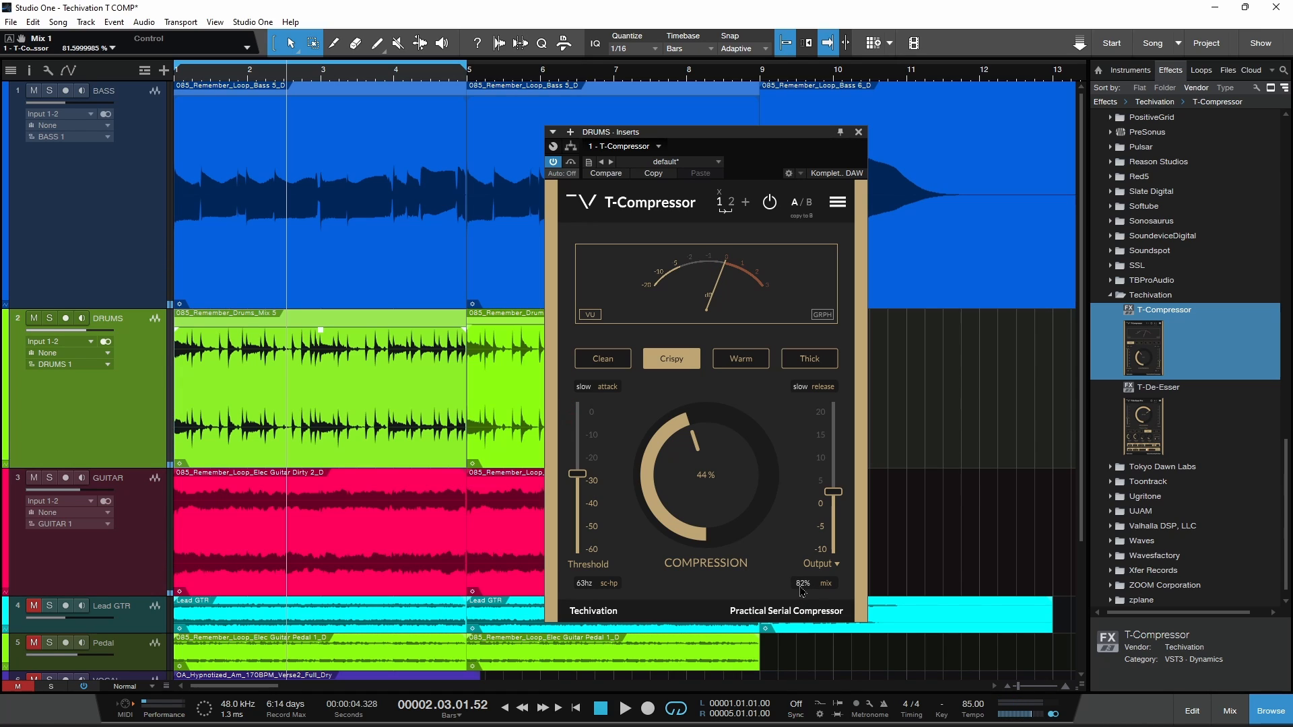
Step: Set the second drum compressor's mix to 68% and play the song from the start to hear the blended compression
left_click(731, 205)
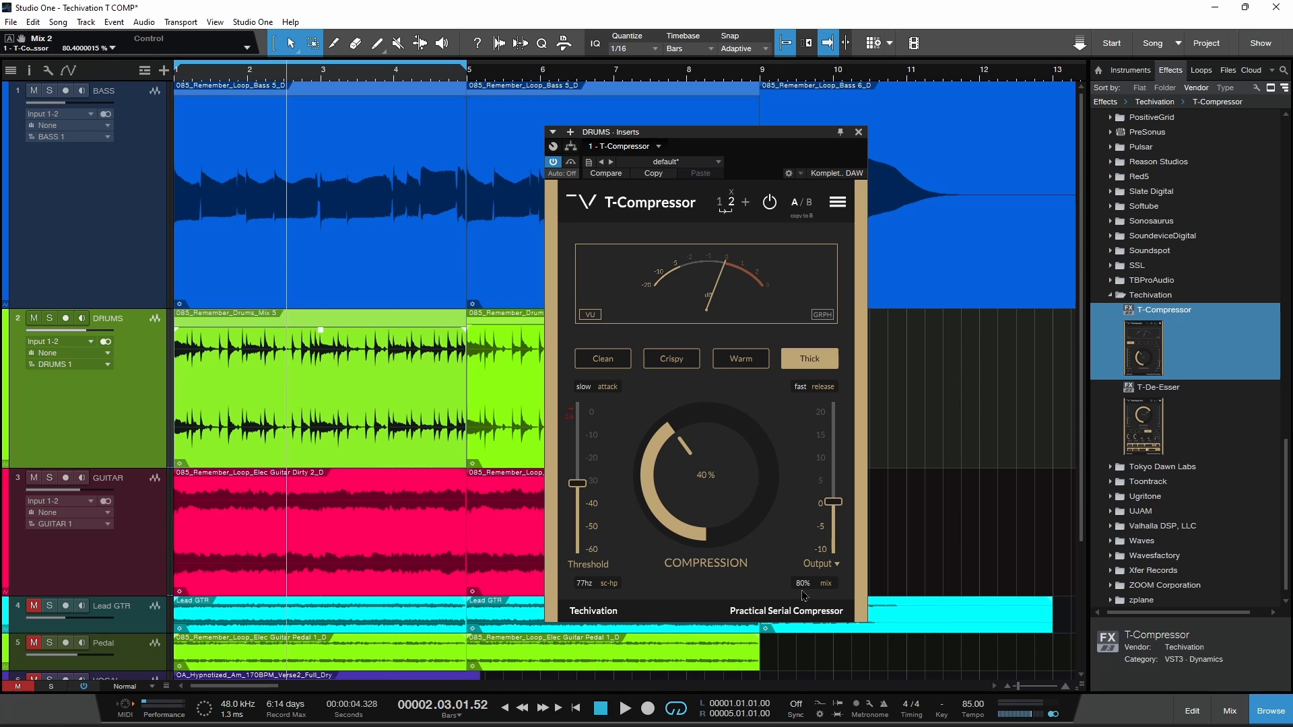
key("Home")
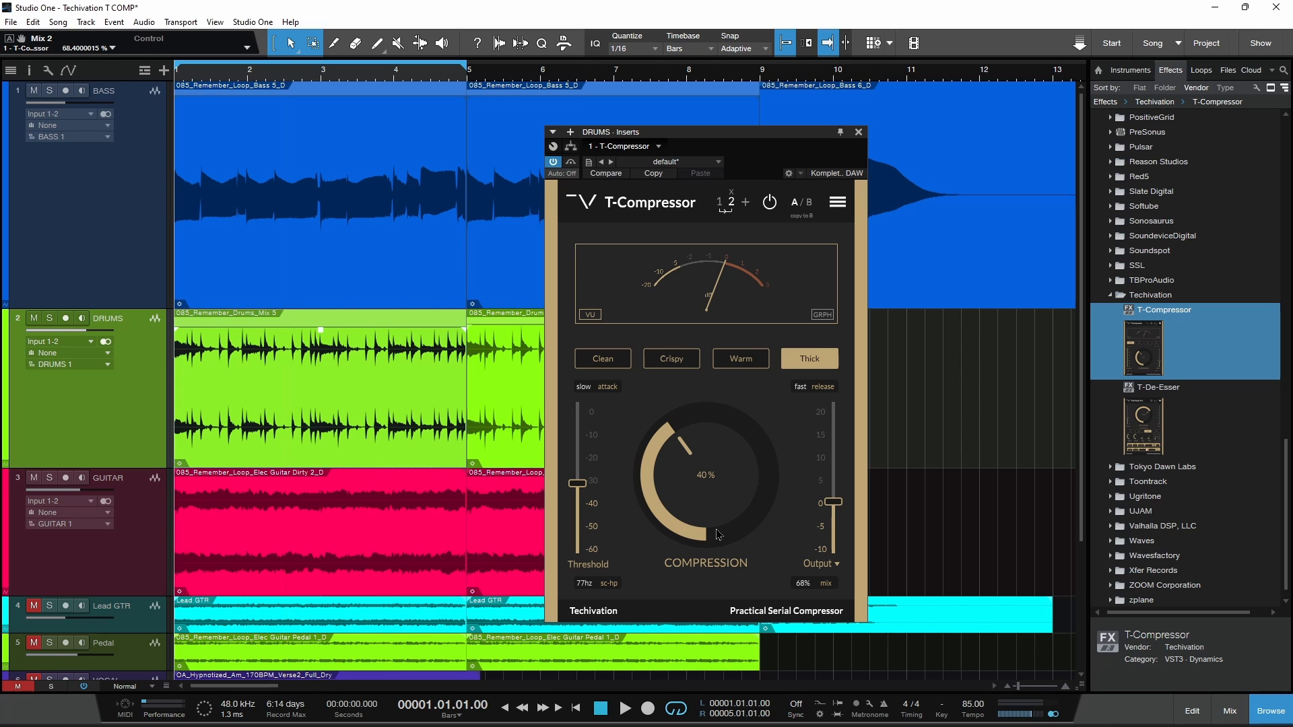
key("space")
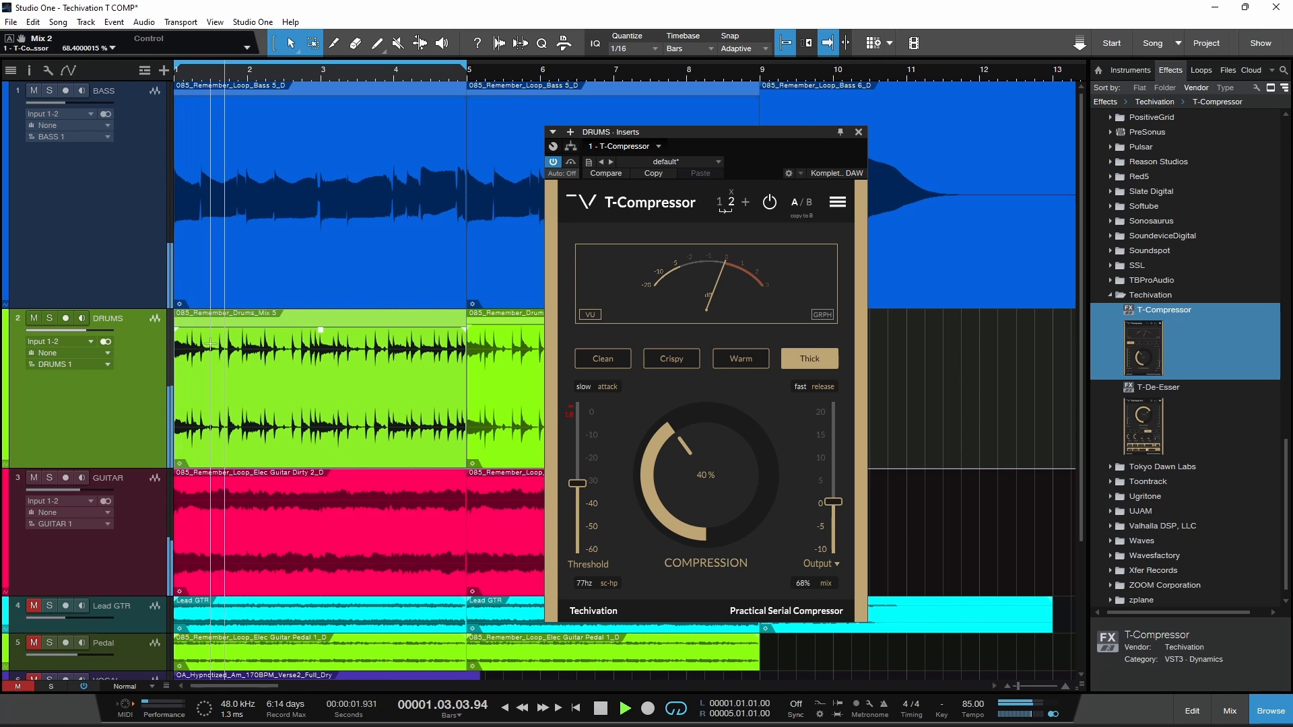
mouse_move(580, 484)
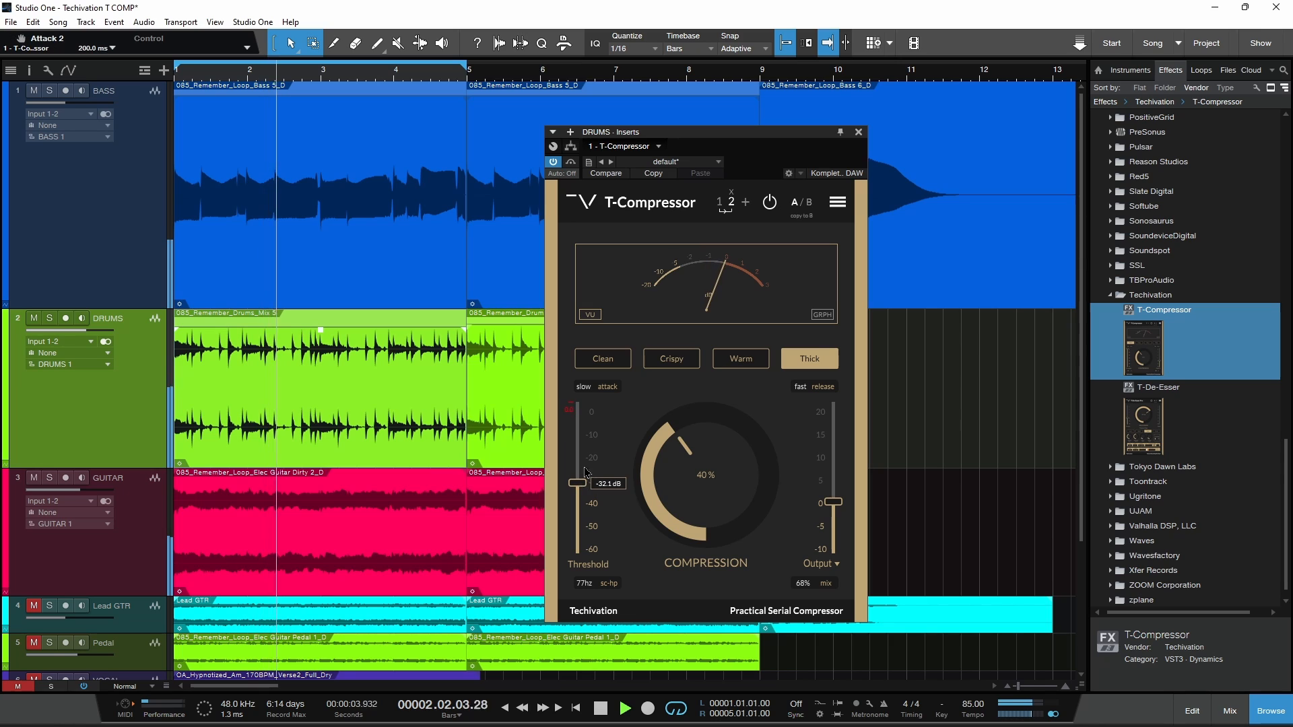
left_click(719, 203)
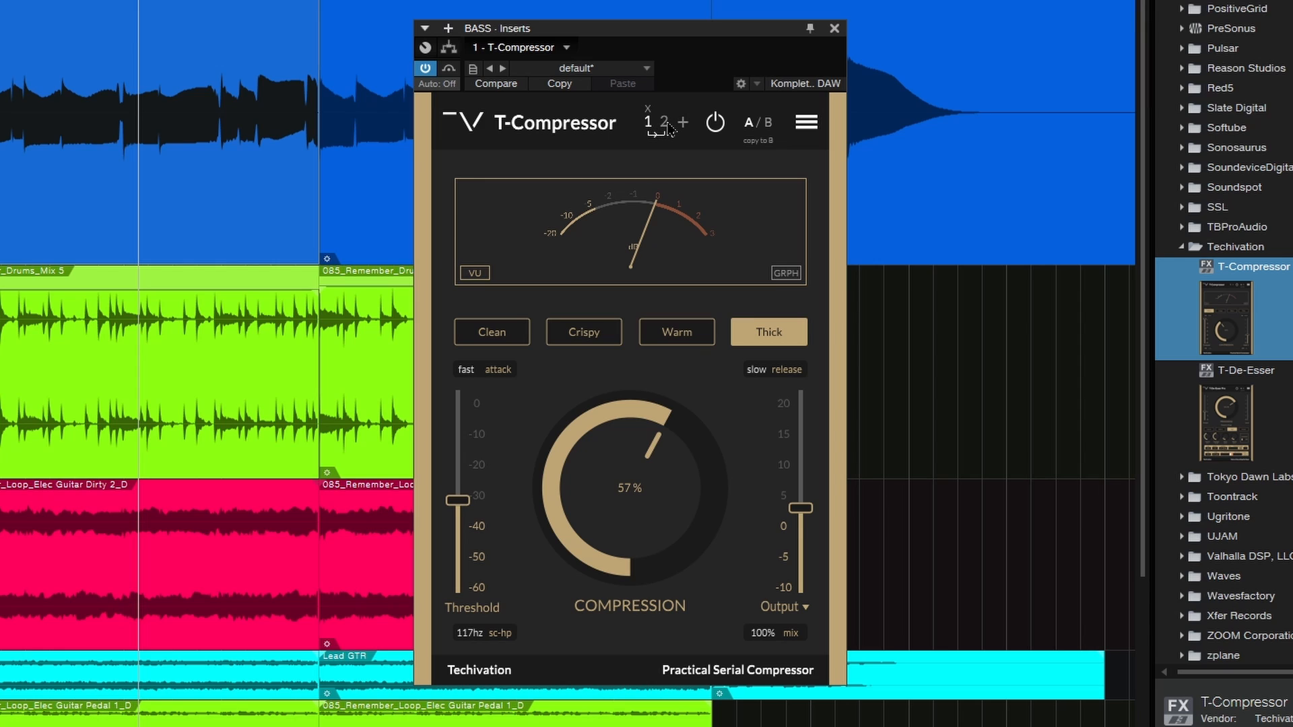
Step: Set the bass track's first compressor to 59% compression and compare the sound with the plug-in bypassed
left_click(665, 122)
left_click(648, 122)
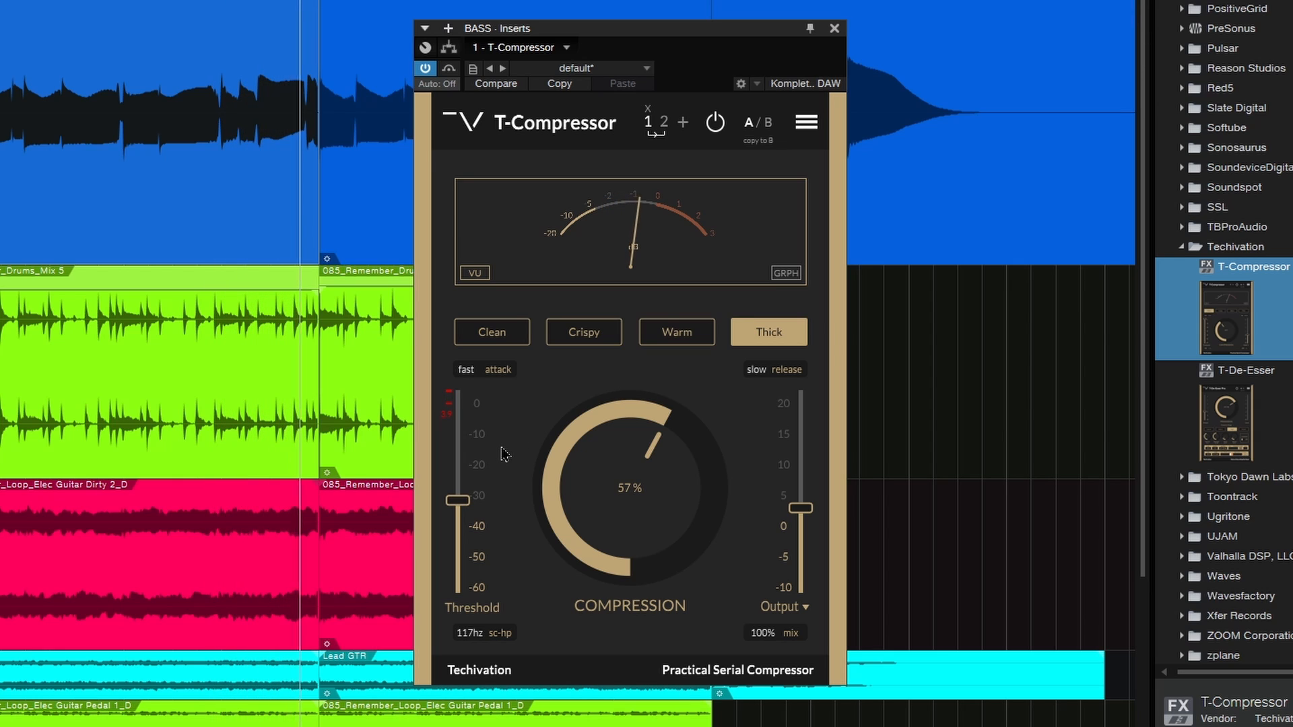
scroll(609, 473, "up", 2)
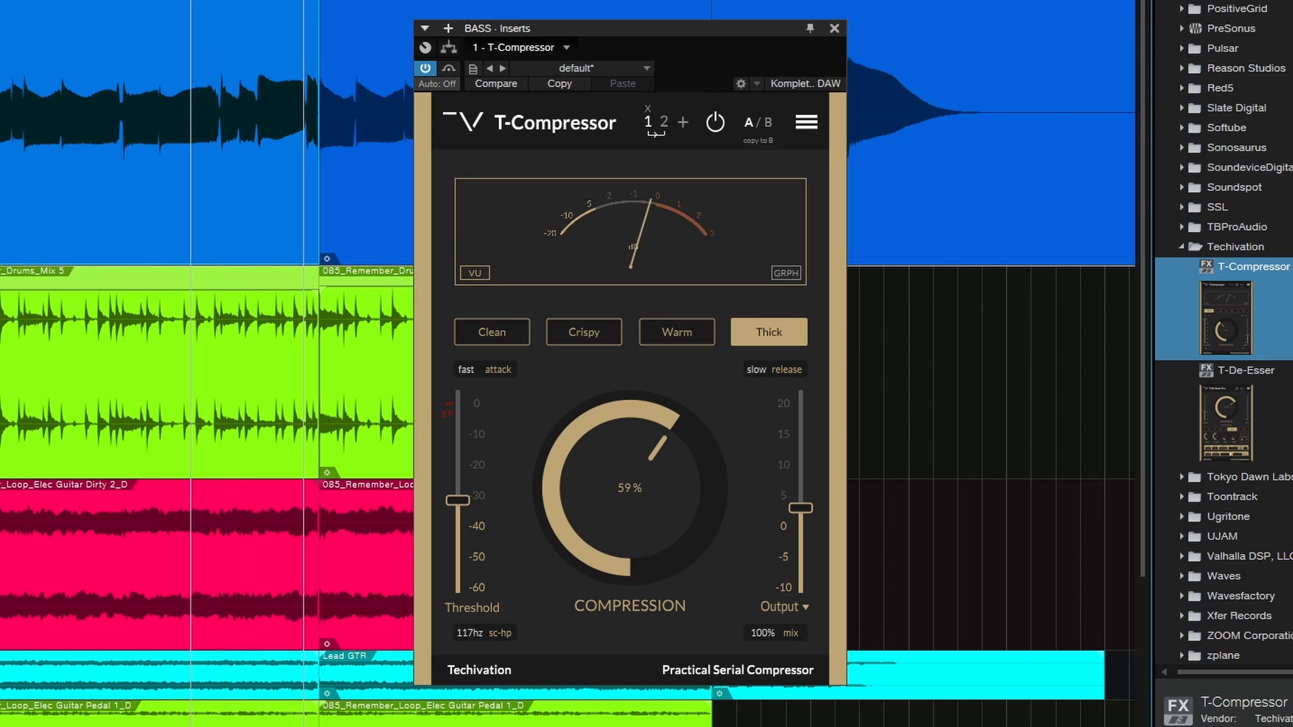
left_click(424, 68)
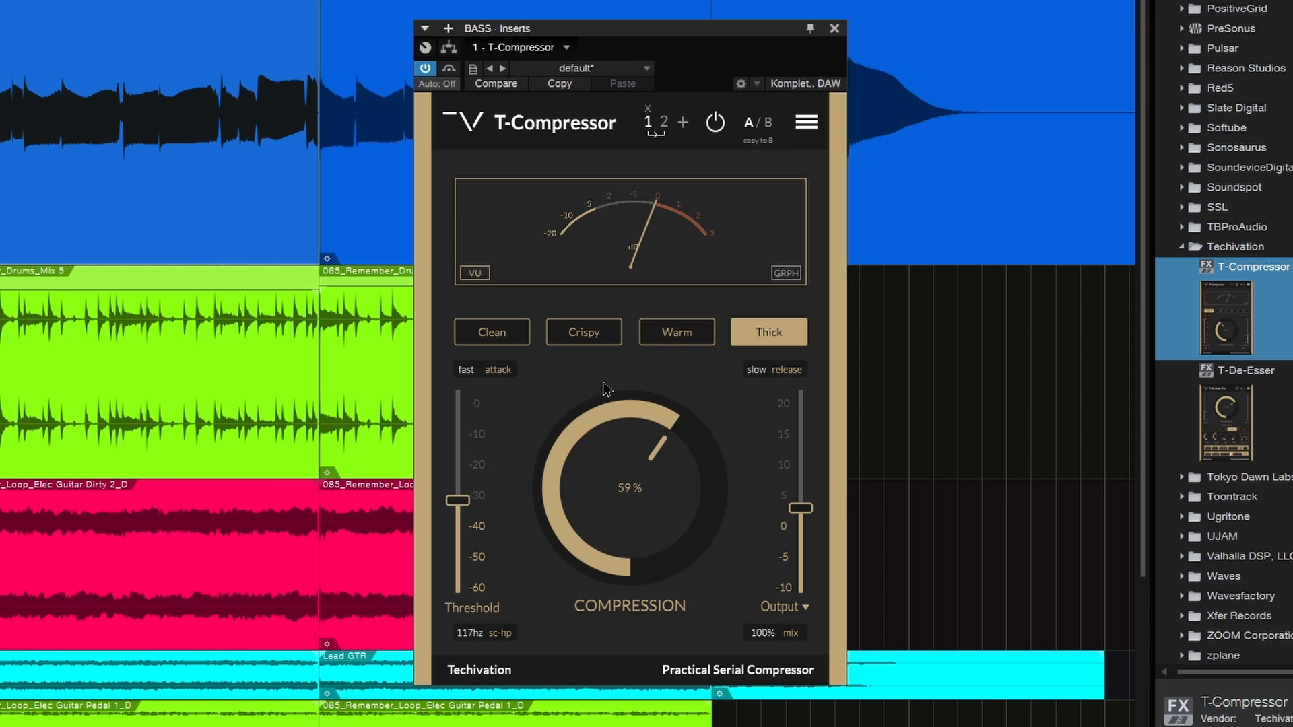
left_click(665, 121)
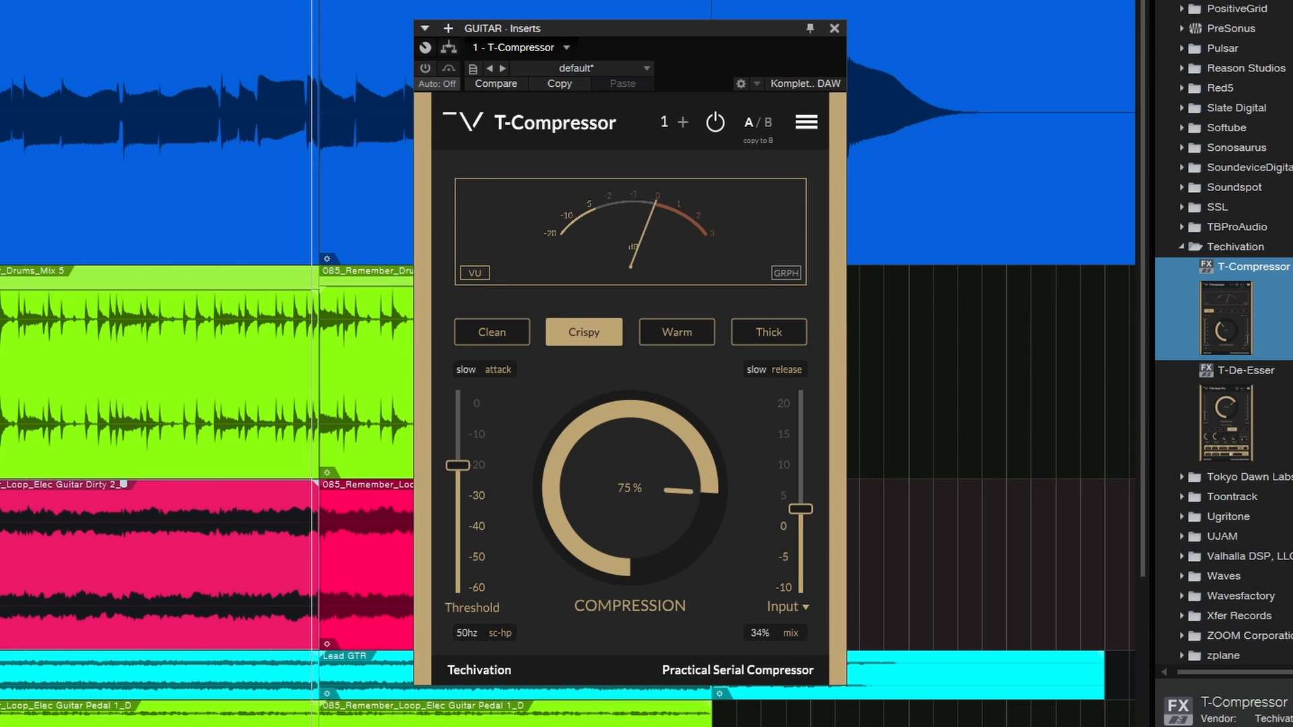
Step: Set the guitar compressor's mix to 37% and its compression to 76%, and play the soloed guitar
left_click_drag(580, 41, 611, 41)
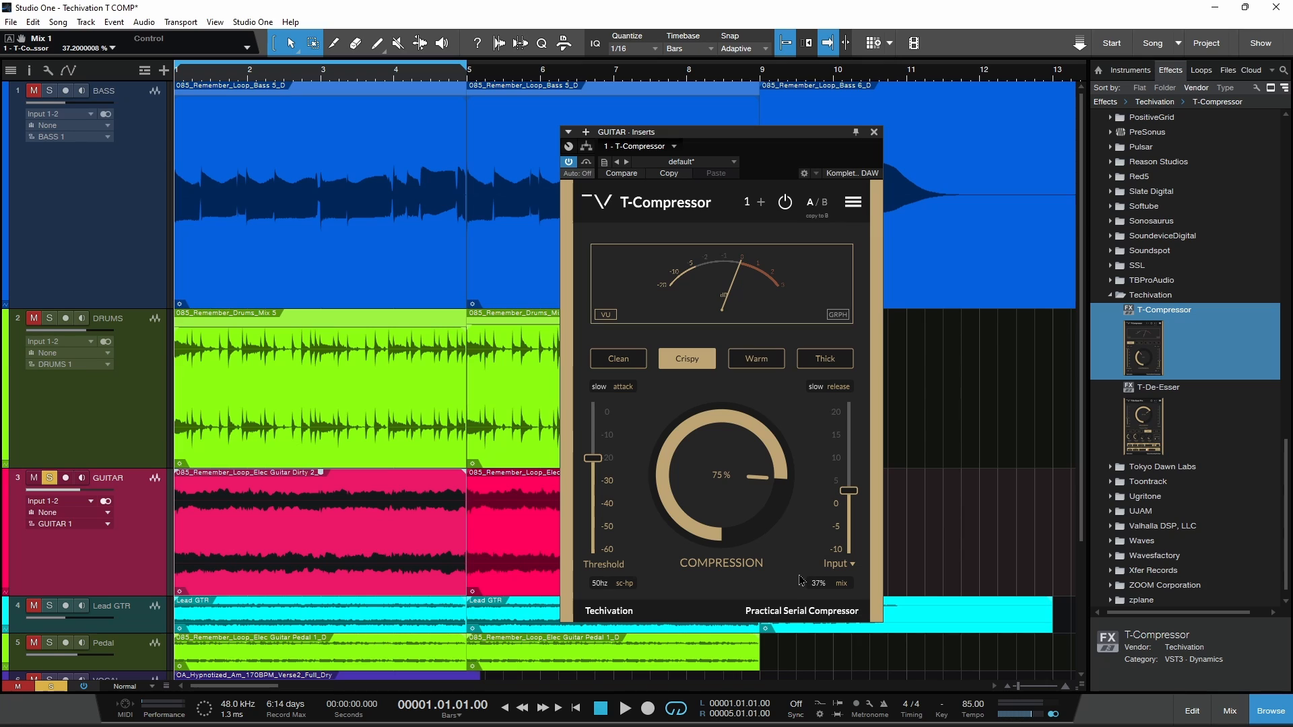
left_click_drag(724, 492, 718, 483)
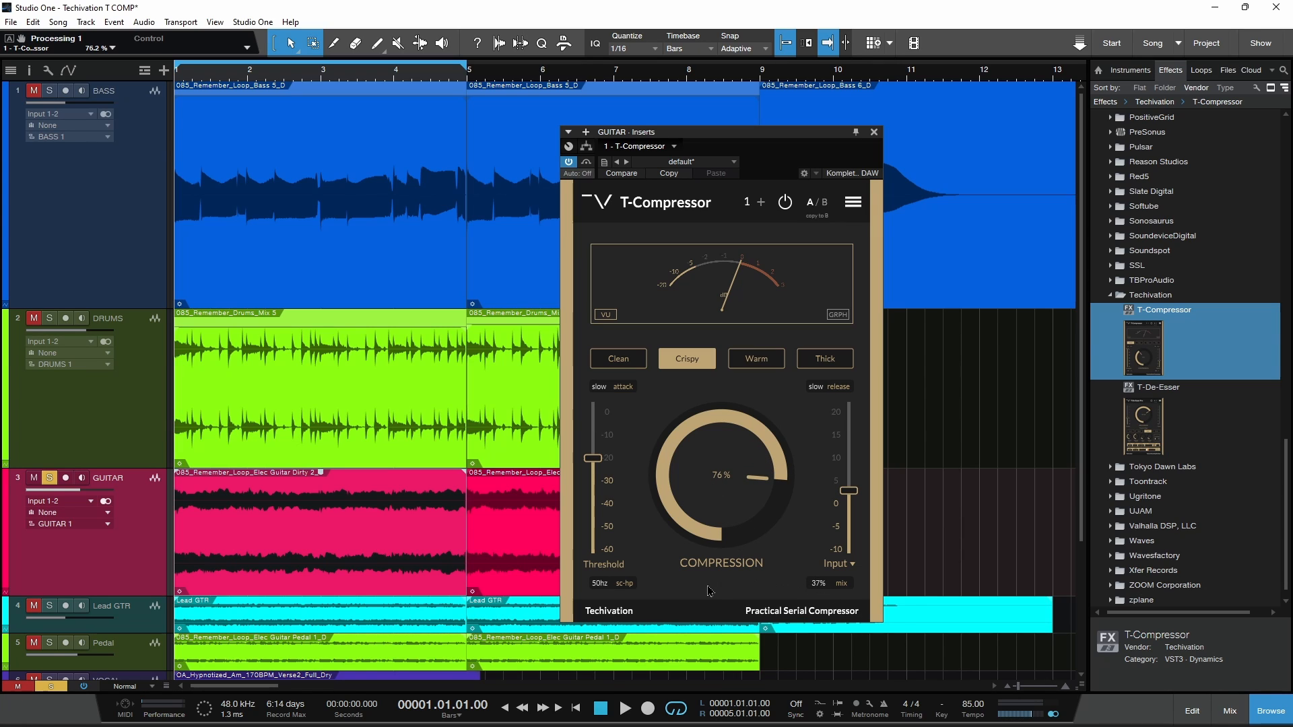
key("space")
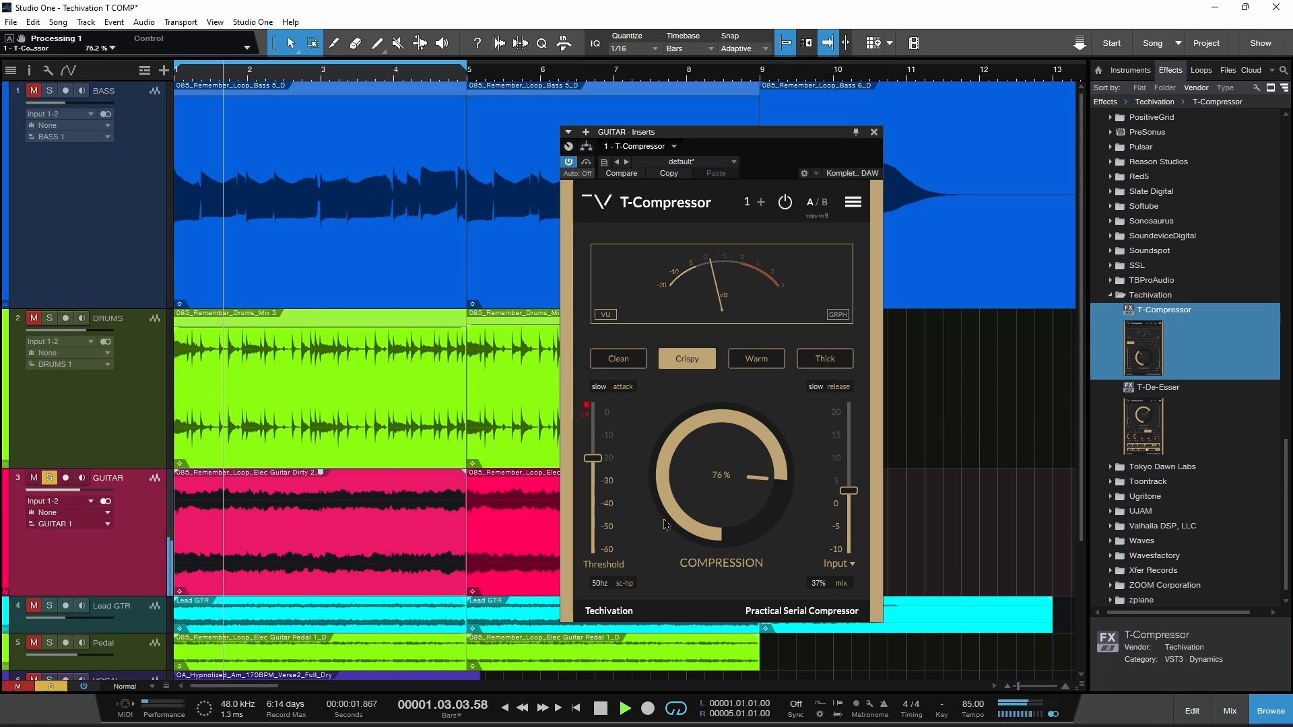
Step: Stop playback, switch the guitar compressor's meter to the graph display and play the guitar again
key("space")
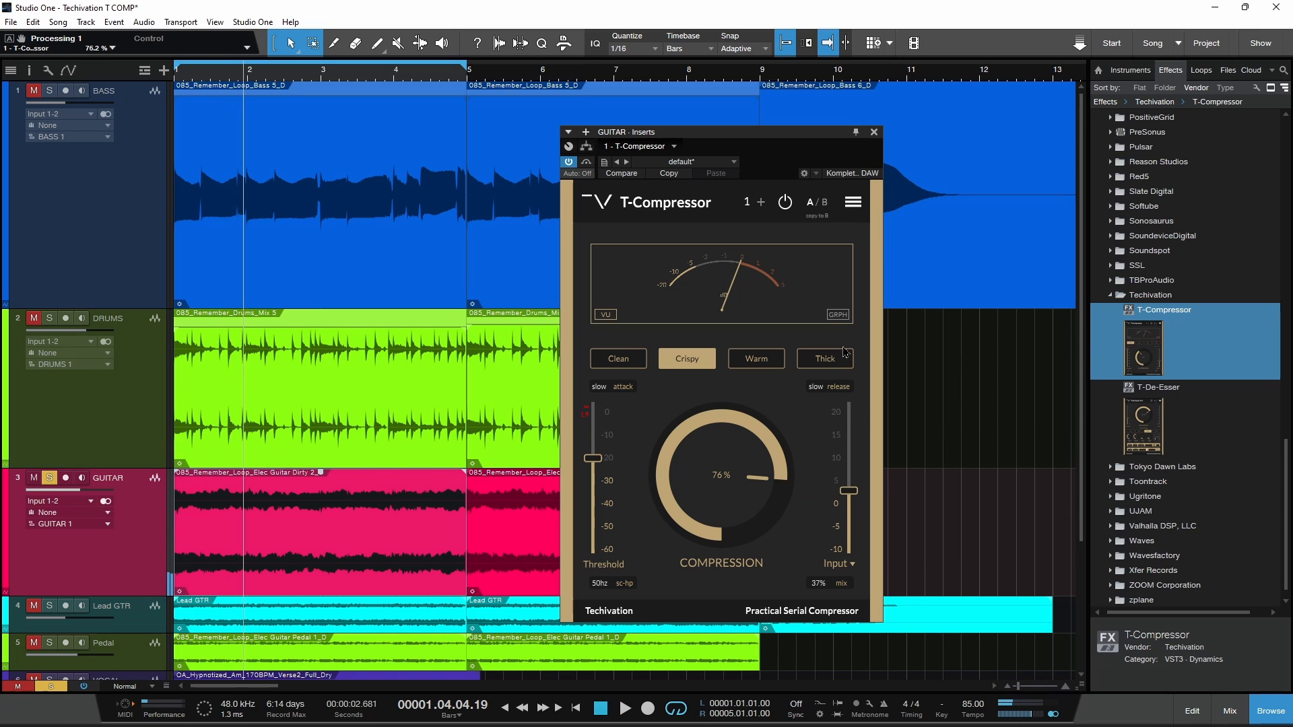
left_click(840, 322)
key("space")
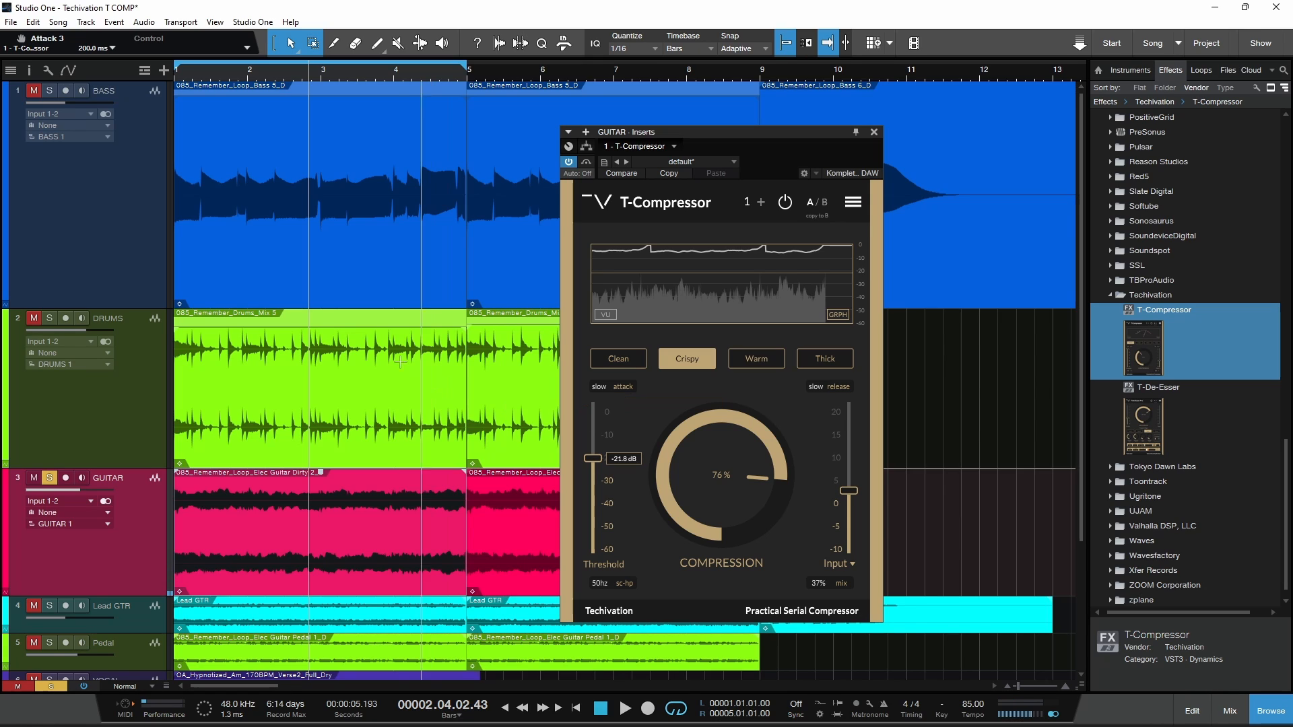
Step: Solo the drums and bass along with the guitar, play them together and return to the song start
left_click(49, 320)
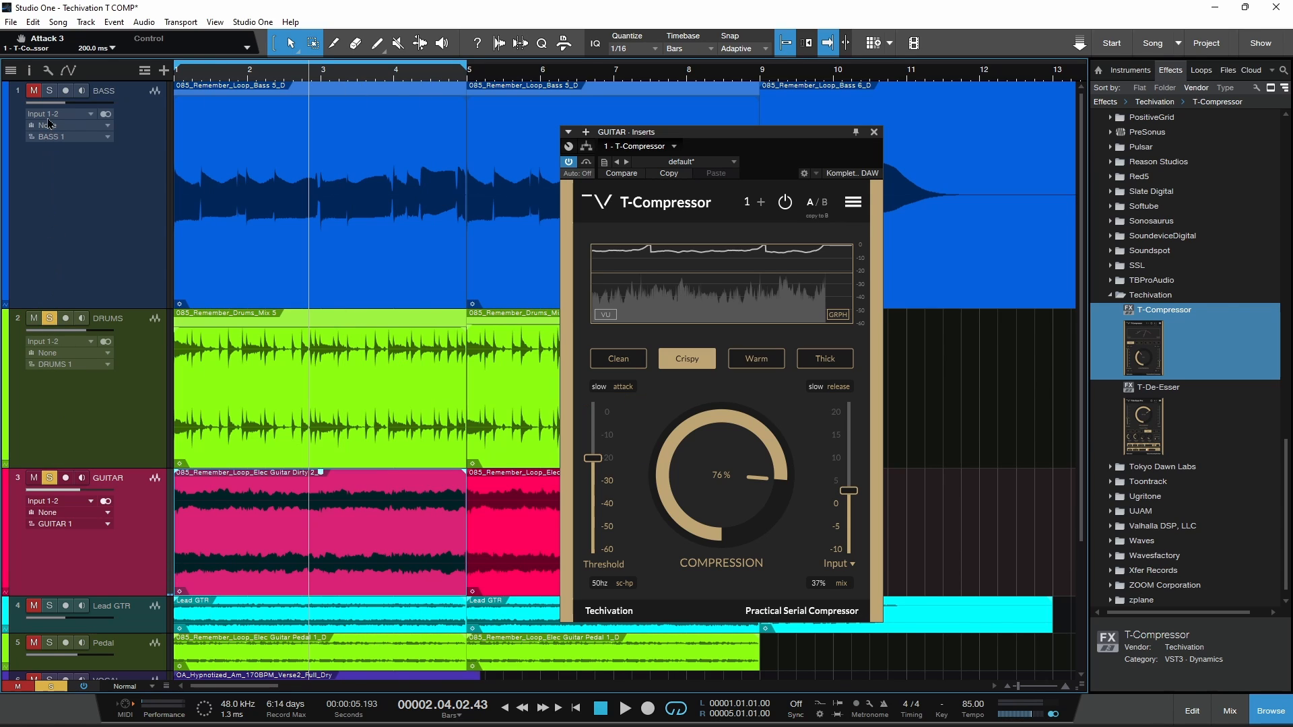
key("space")
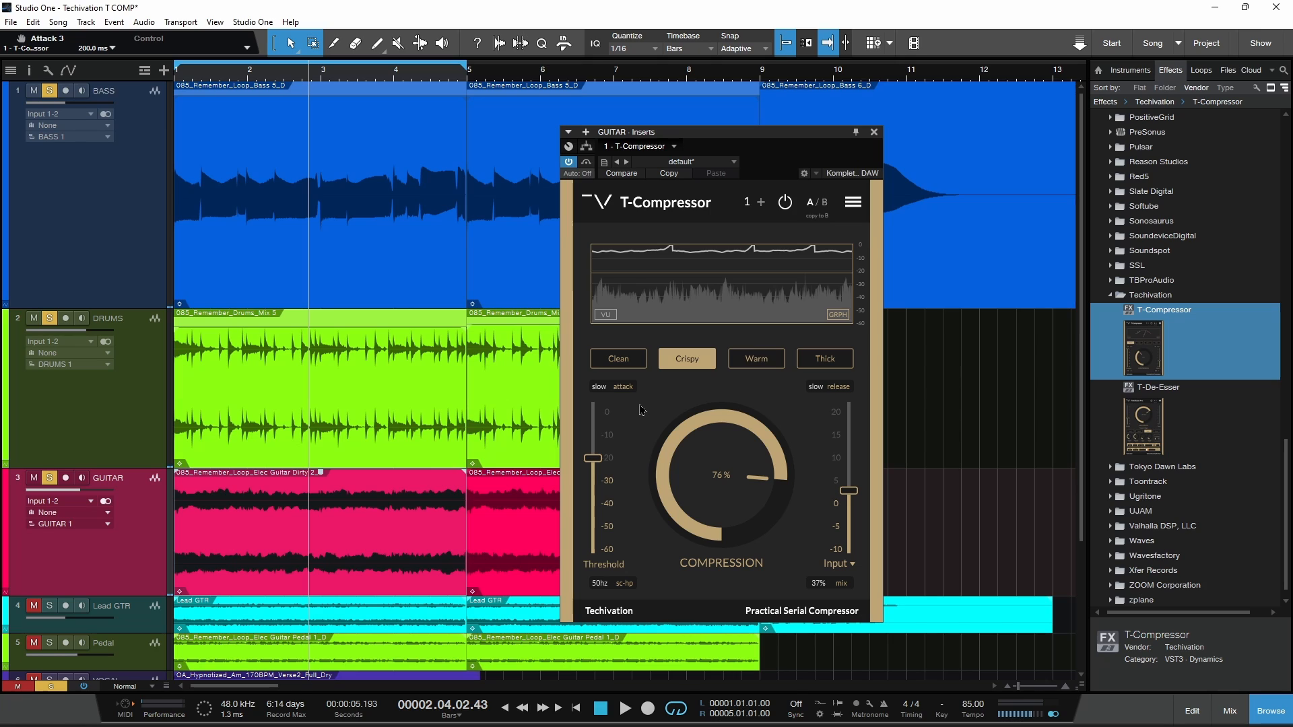
key("comma")
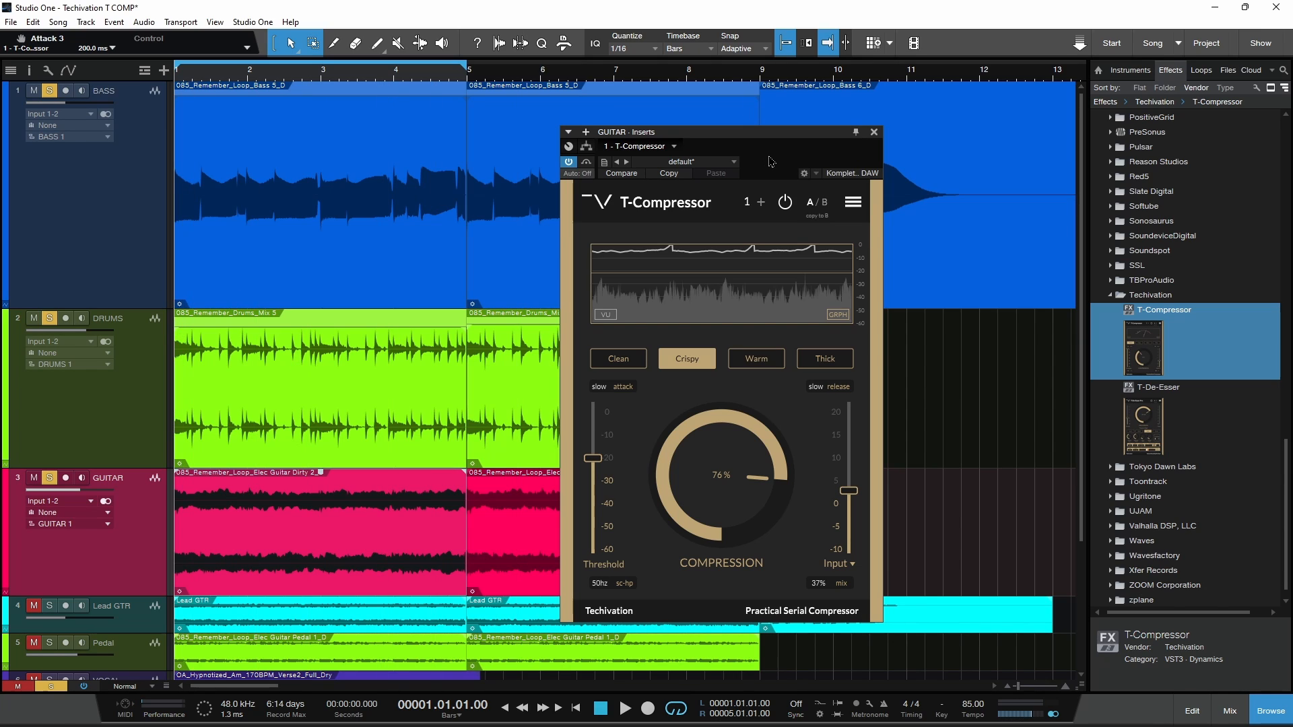
Step: Show the drums and bass compressors, and compare the three-track mix with all inserts bypassed and with them active
left_click(19, 327)
left_click(22, 95)
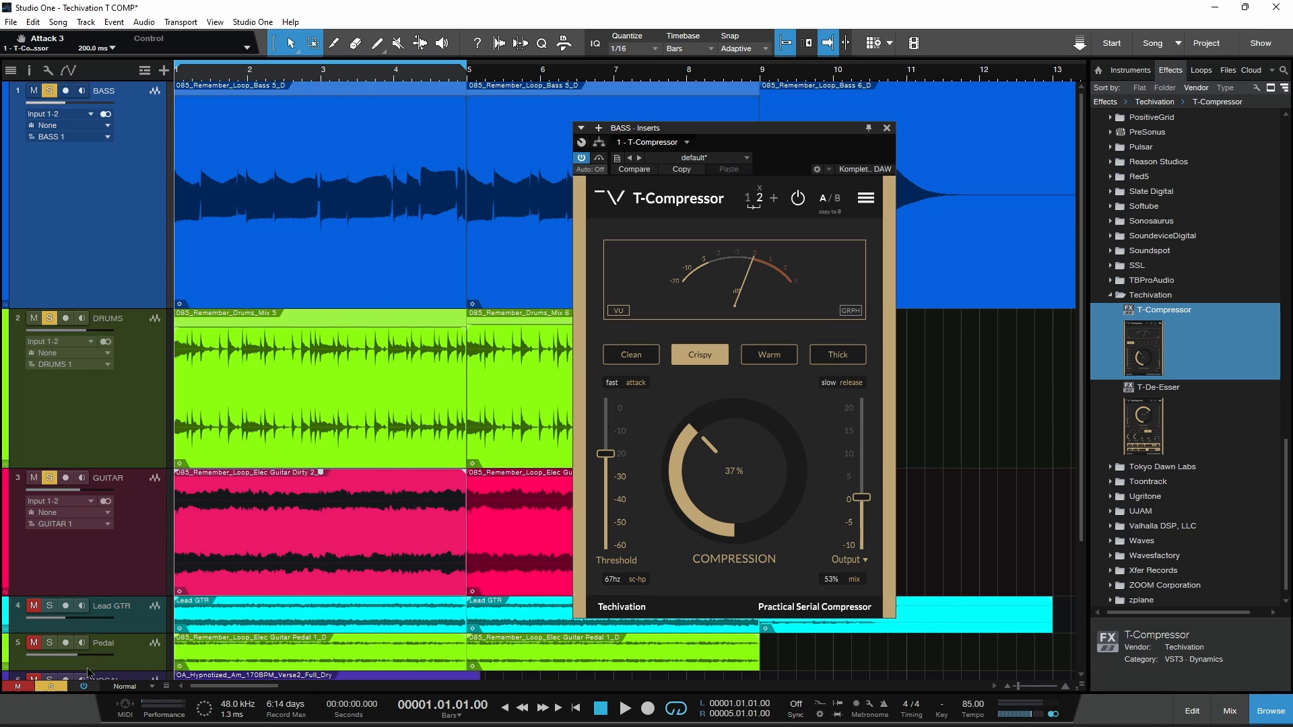
left_click(84, 688)
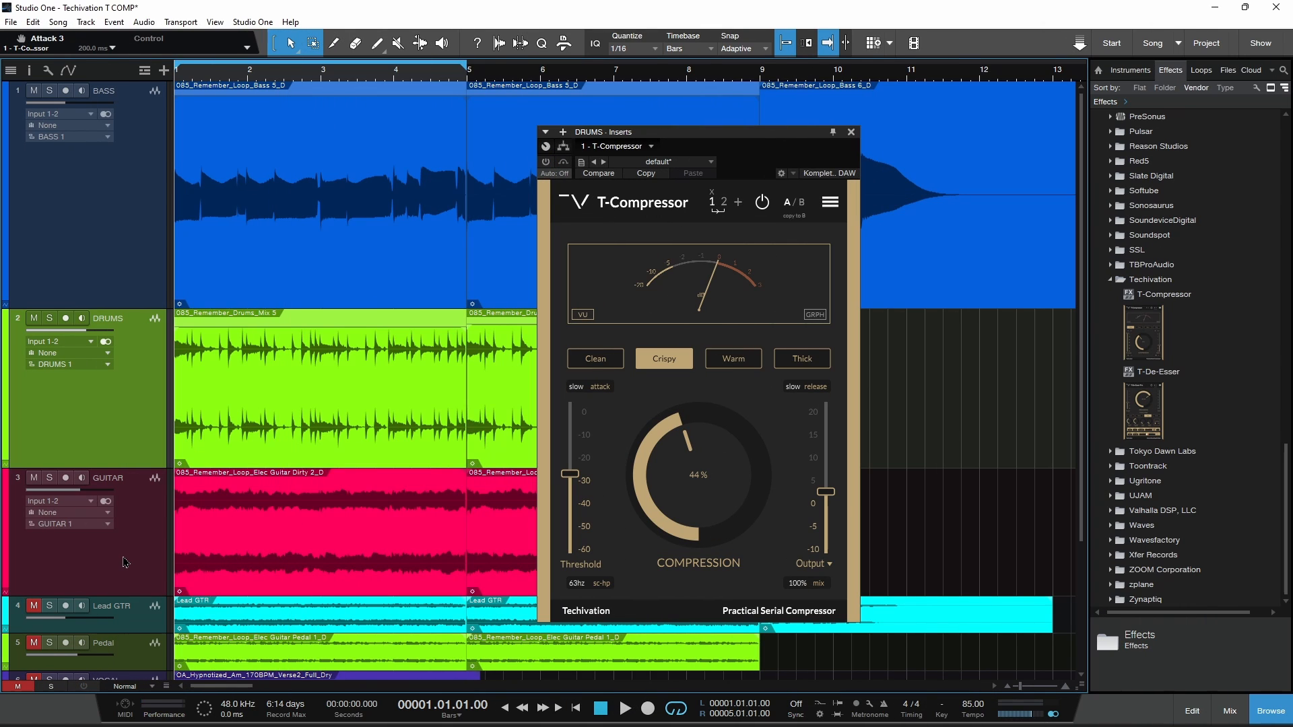
key("space")
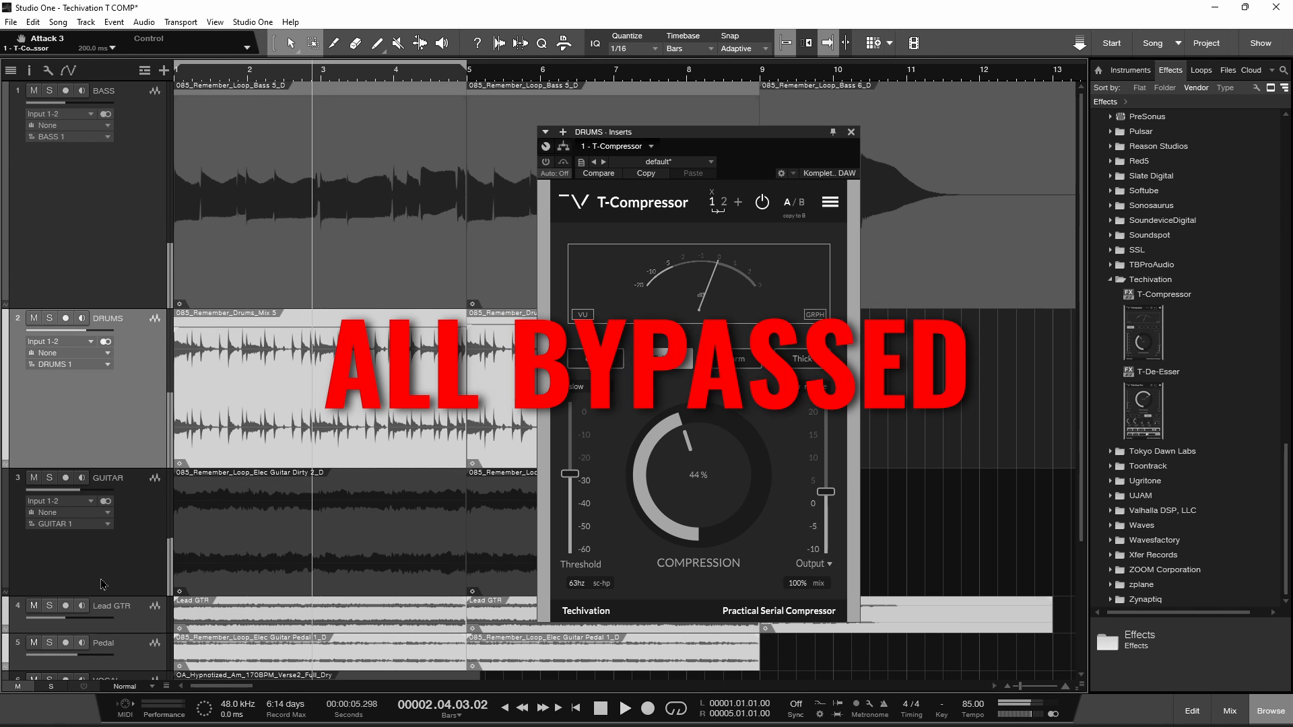
key("space")
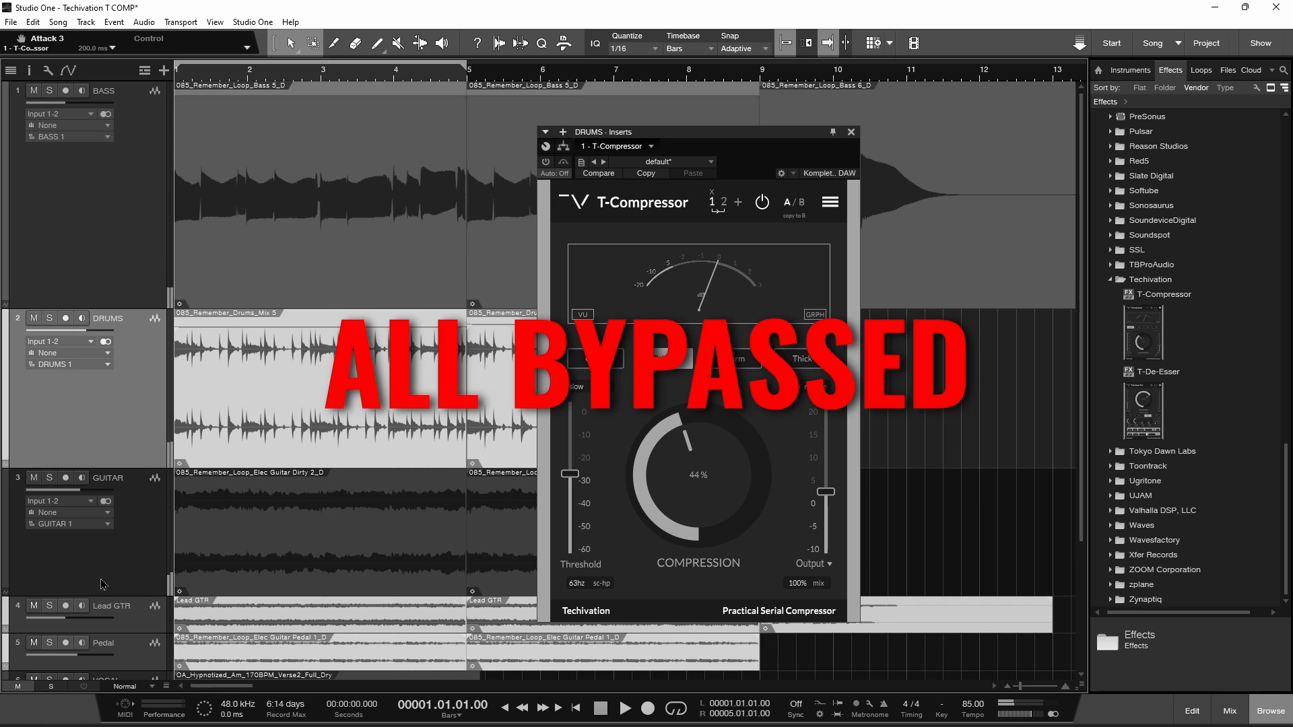
left_click(84, 687)
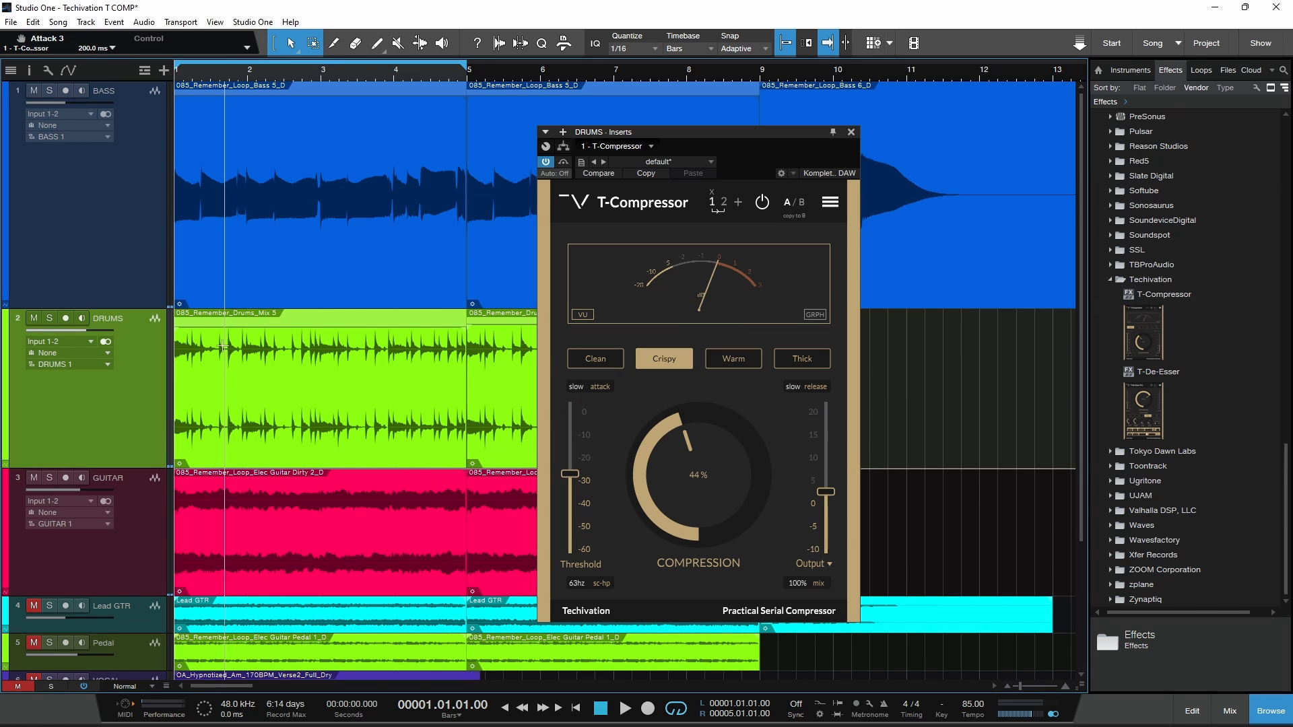
key("space")
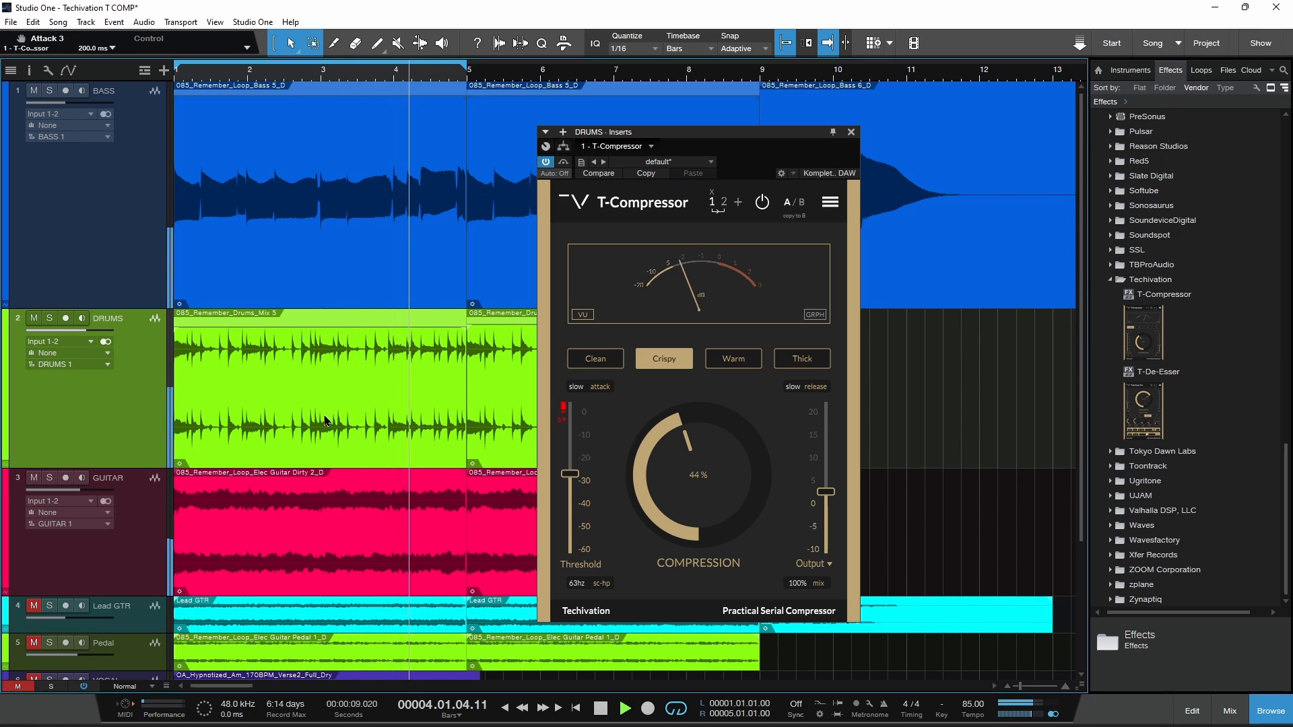
key("space")
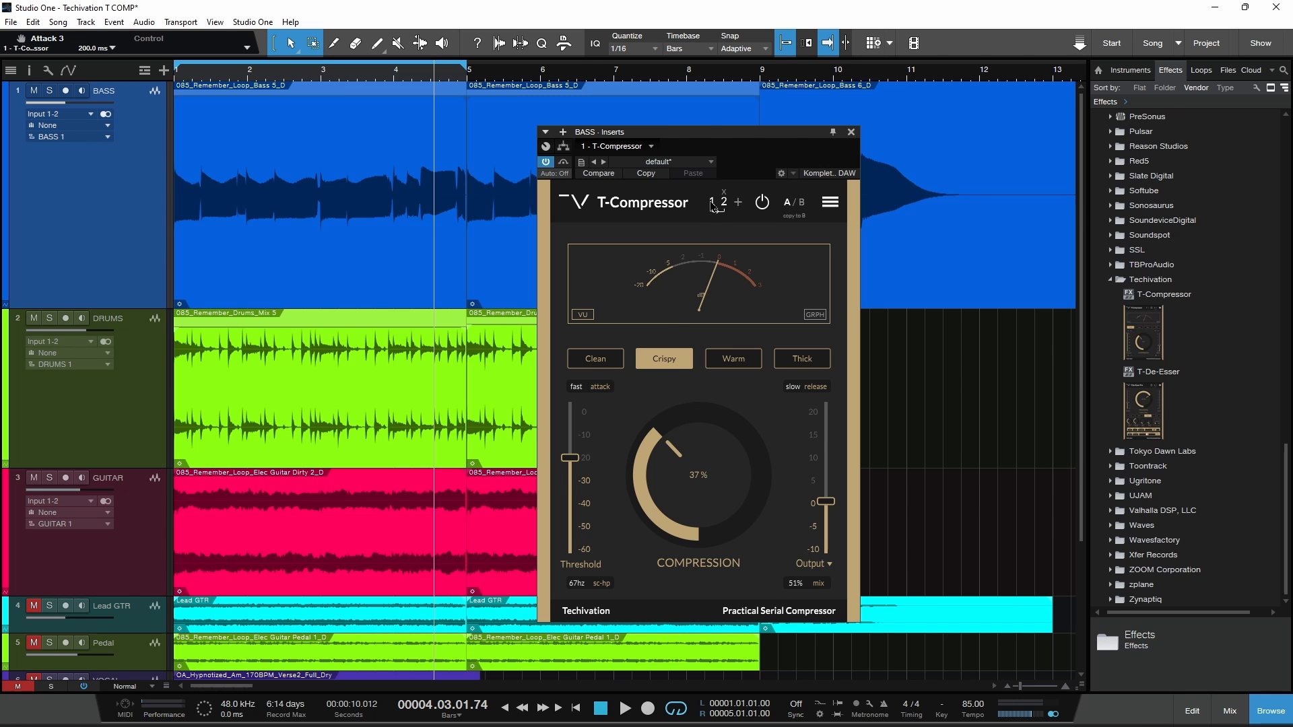
Step: Review the settings of the bass track's first compressor and of the drums and guitar compressors
left_click(712, 203)
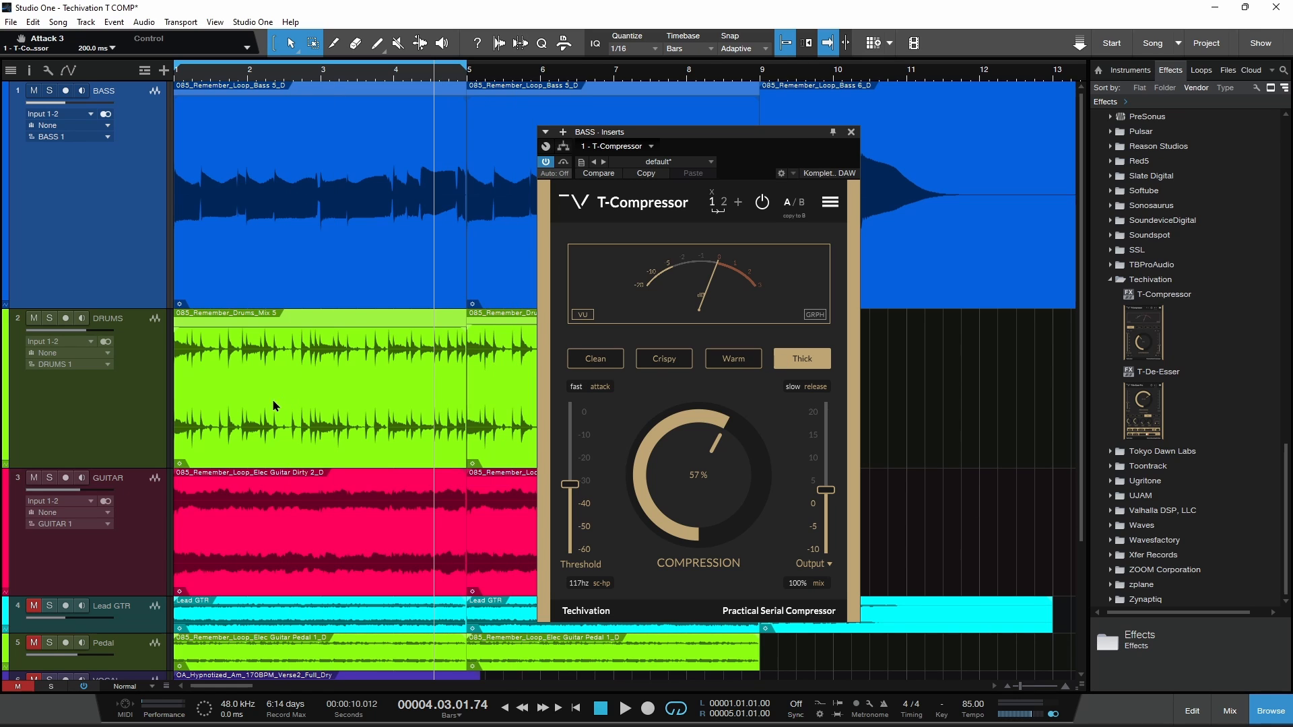
left_click(141, 433)
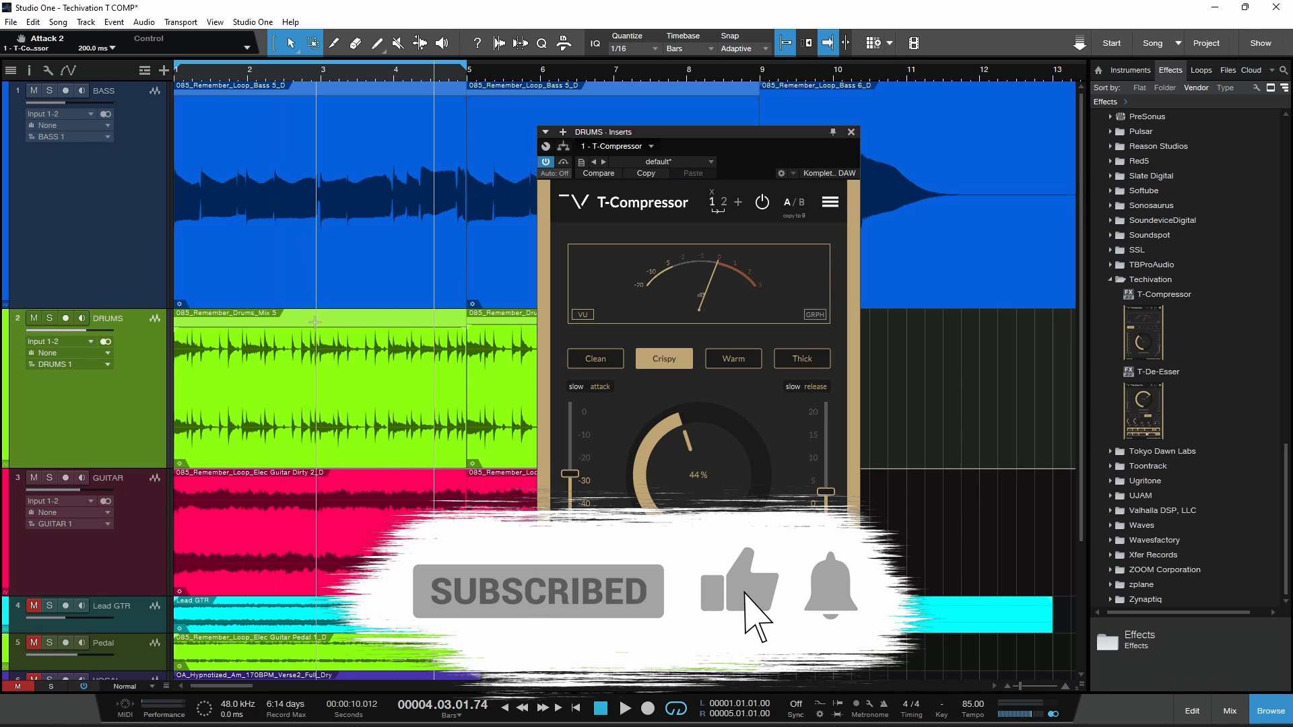
left_click(138, 570)
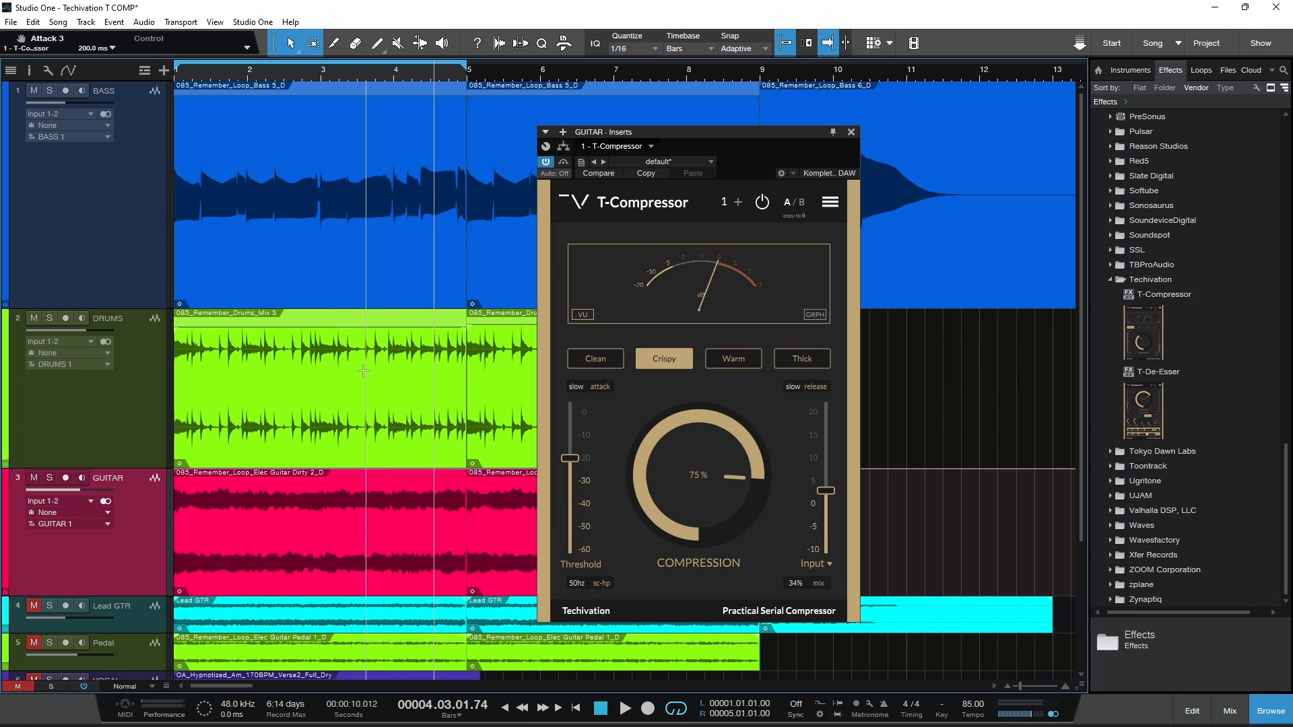
Step: Unmute the Lead GTR and Pedal tracks and play the song from the start
scroll(322, 444, "down", 3)
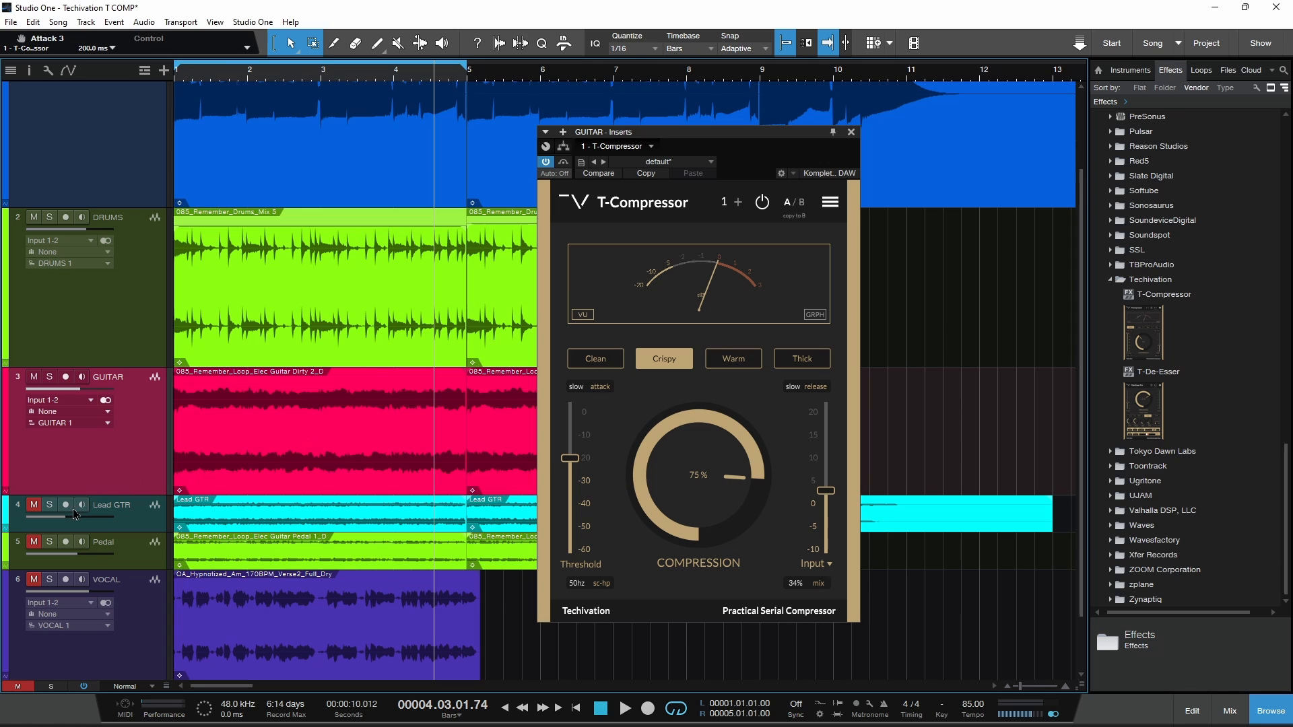
left_click(35, 506)
key("comma")
key("space")
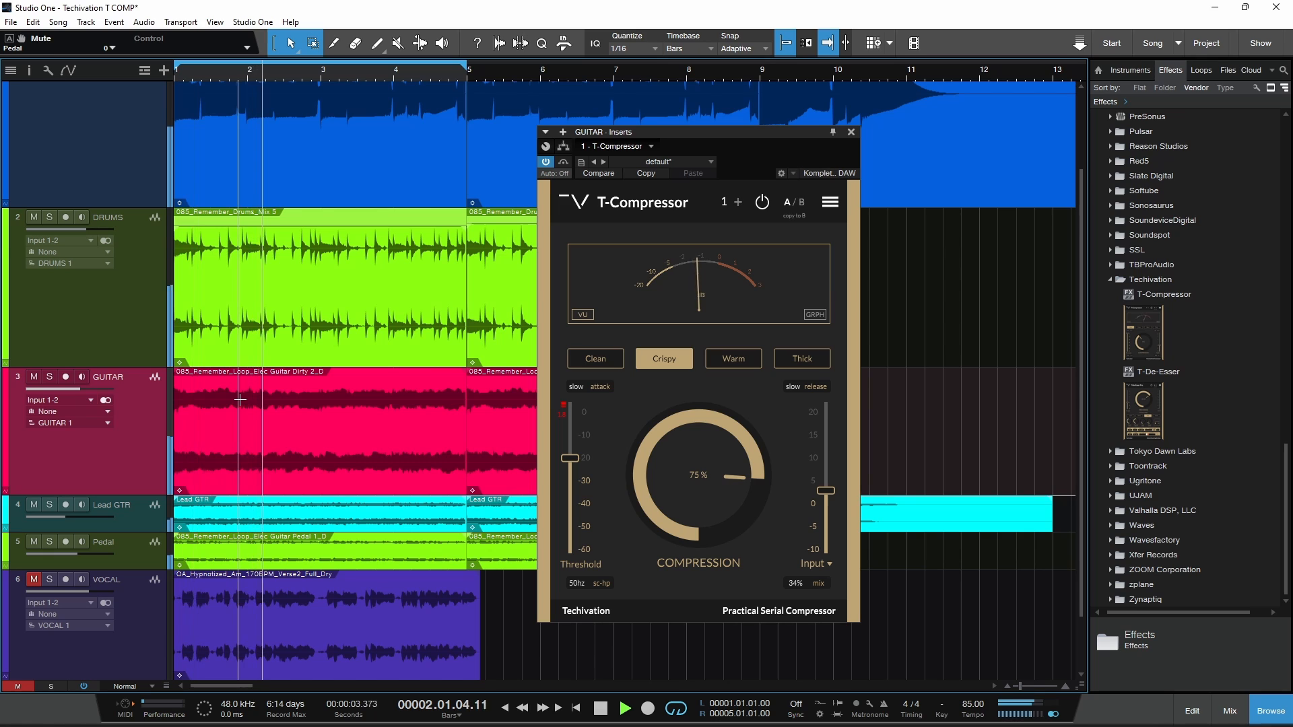
Step: Compare the mix including the lead guitar and pedal tracks with all inserts bypassed and with them active
scroll(239, 400, "up", 3)
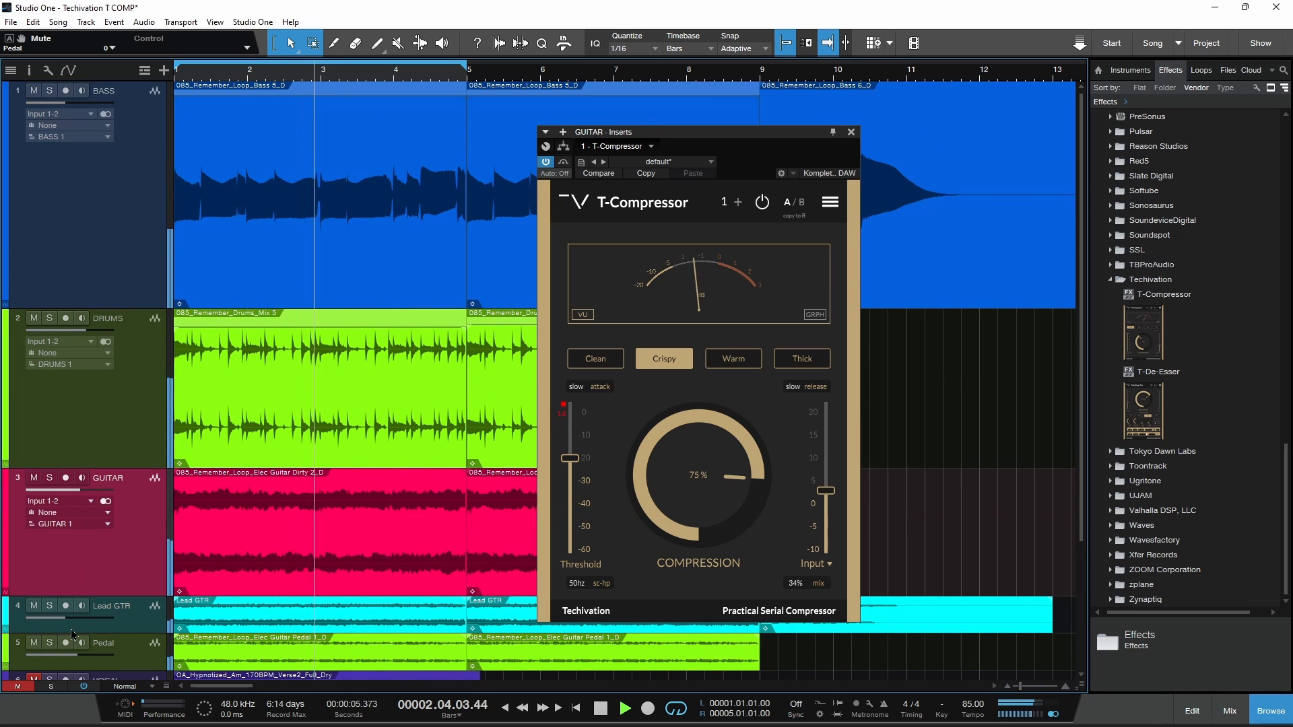
left_click(83, 688)
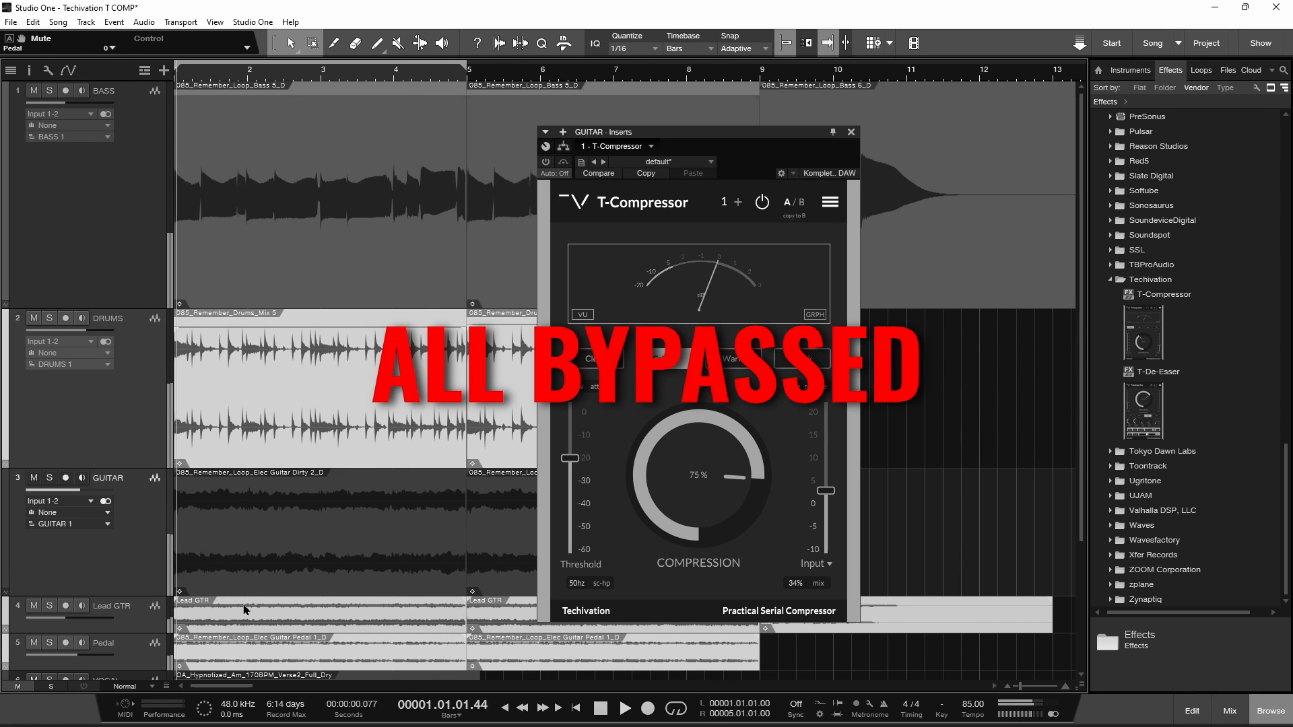
left_click(84, 689)
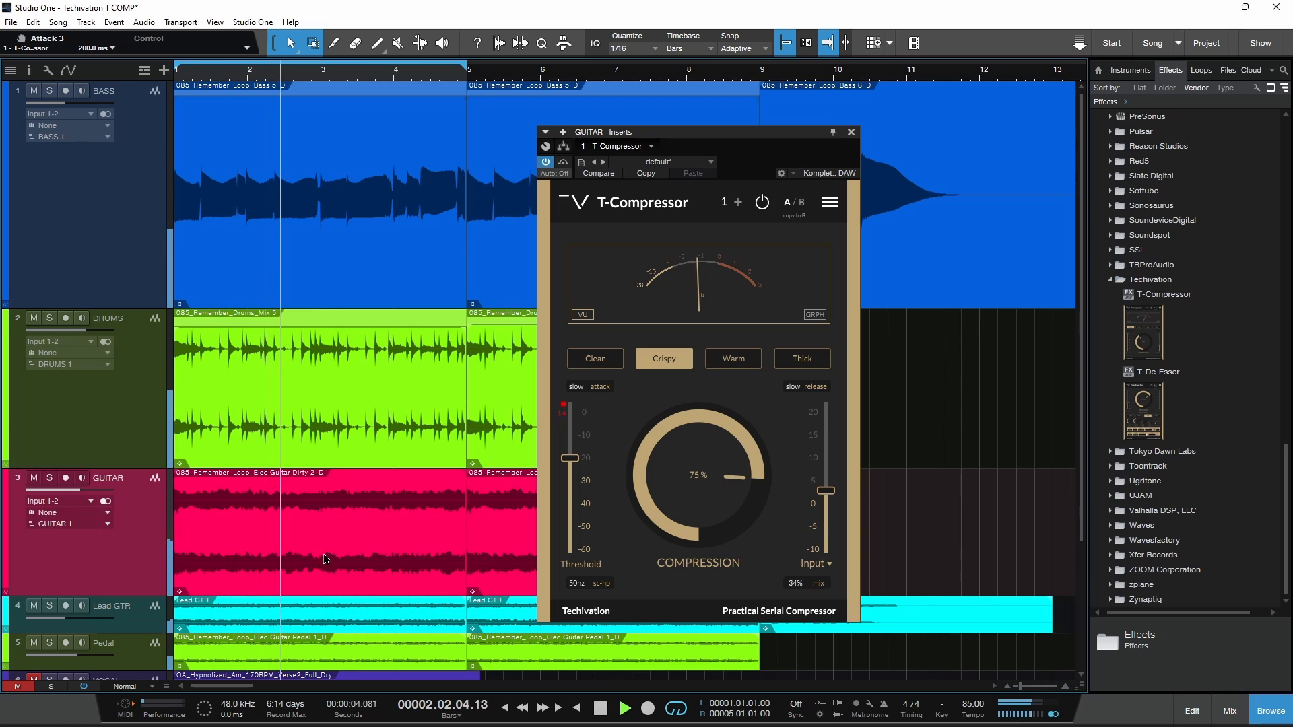
key("space")
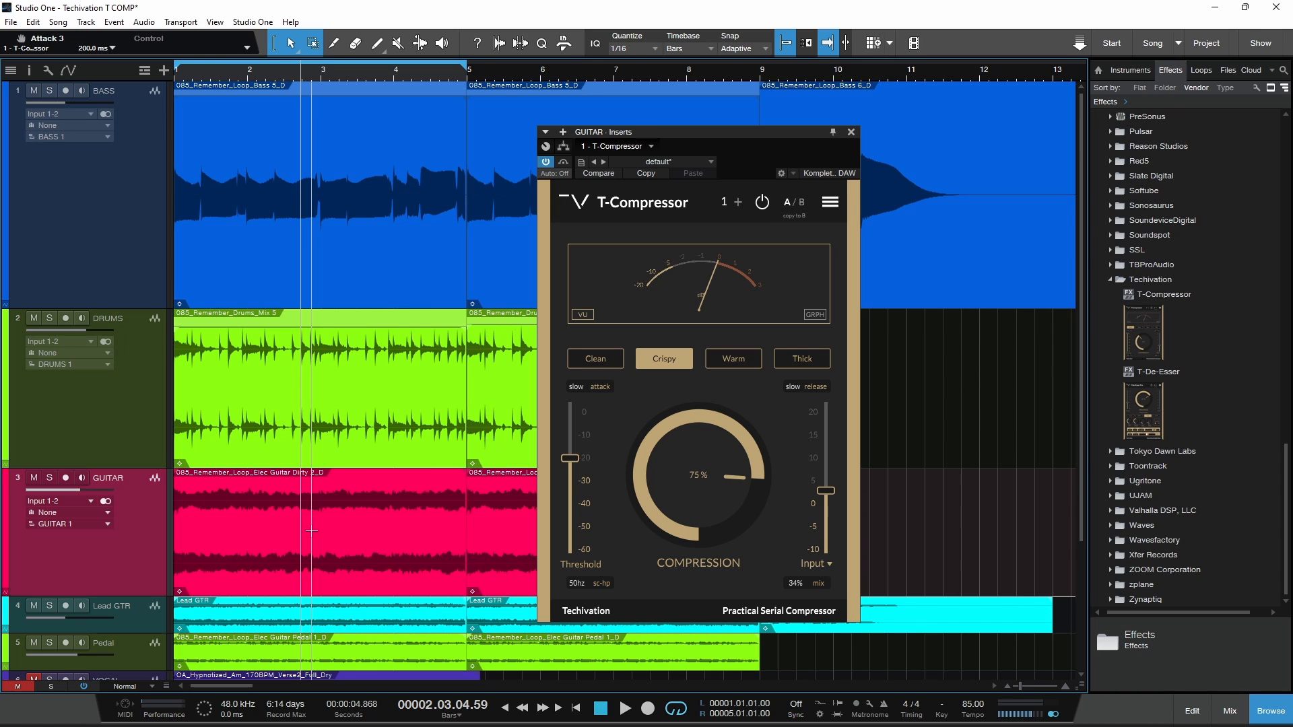
key("space")
scroll(211, 511, "down", 2)
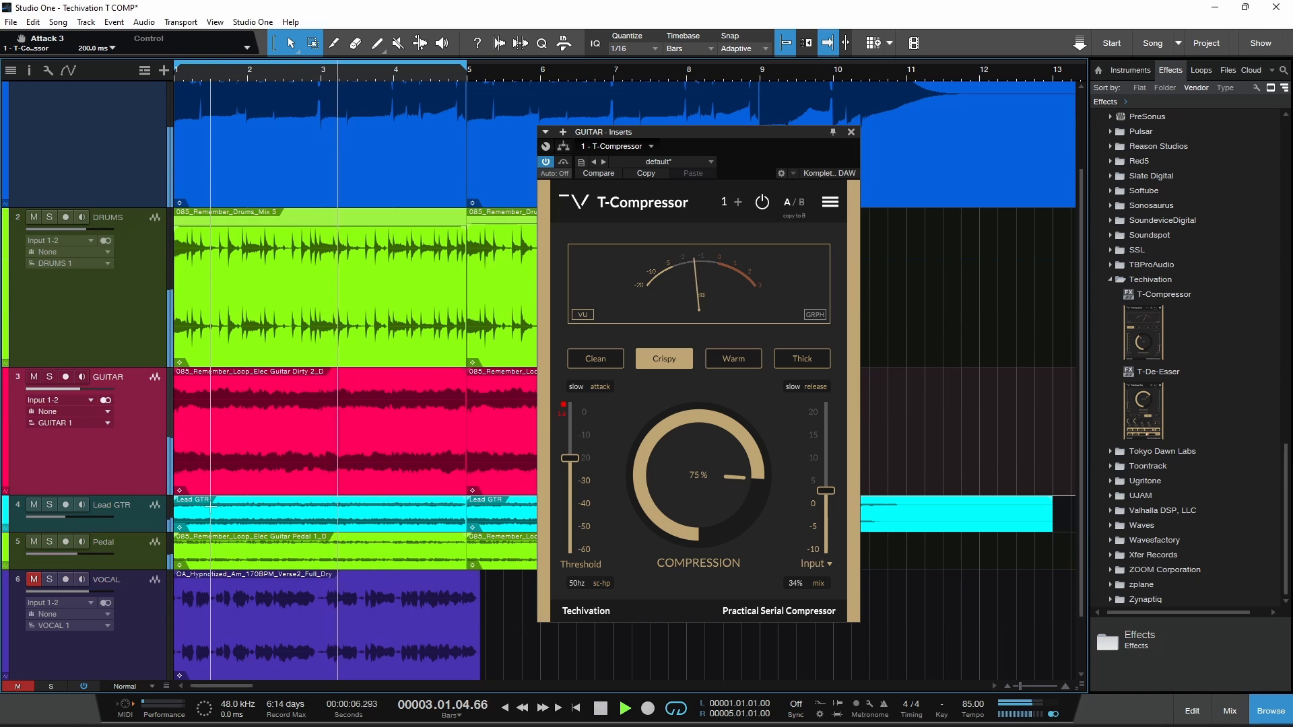
left_click(82, 687)
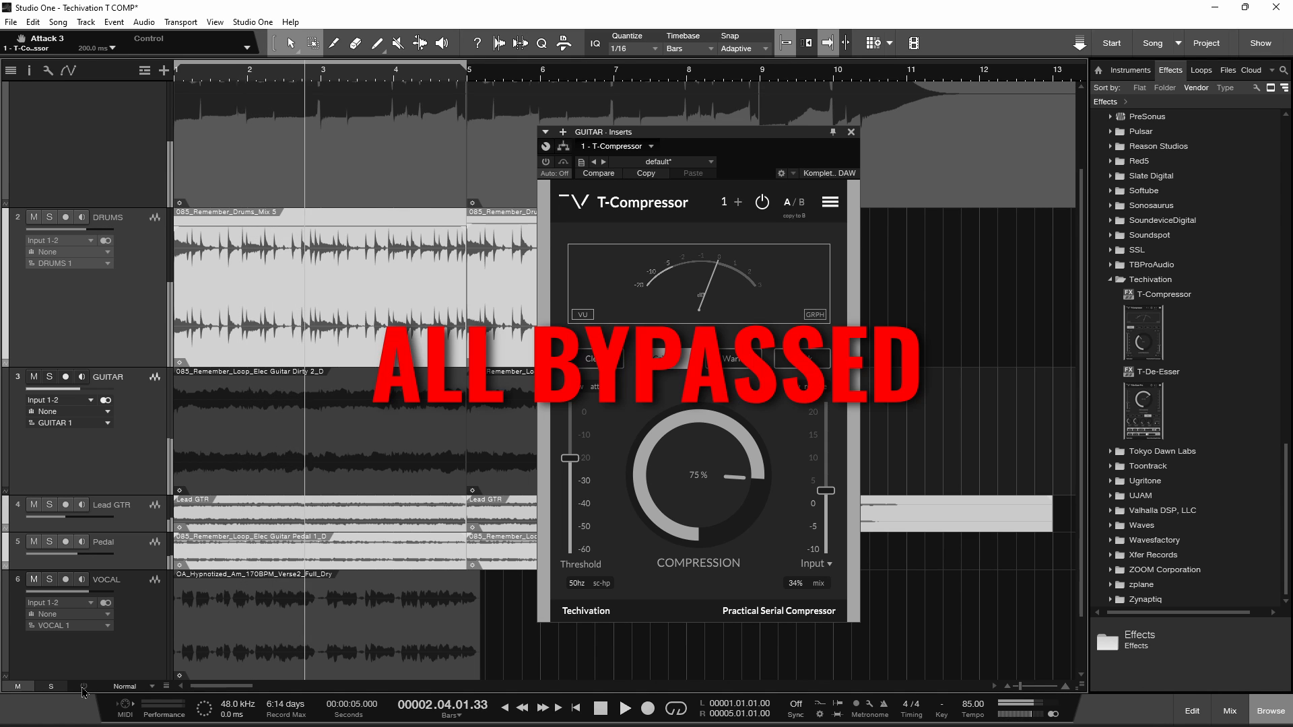
left_click(82, 687)
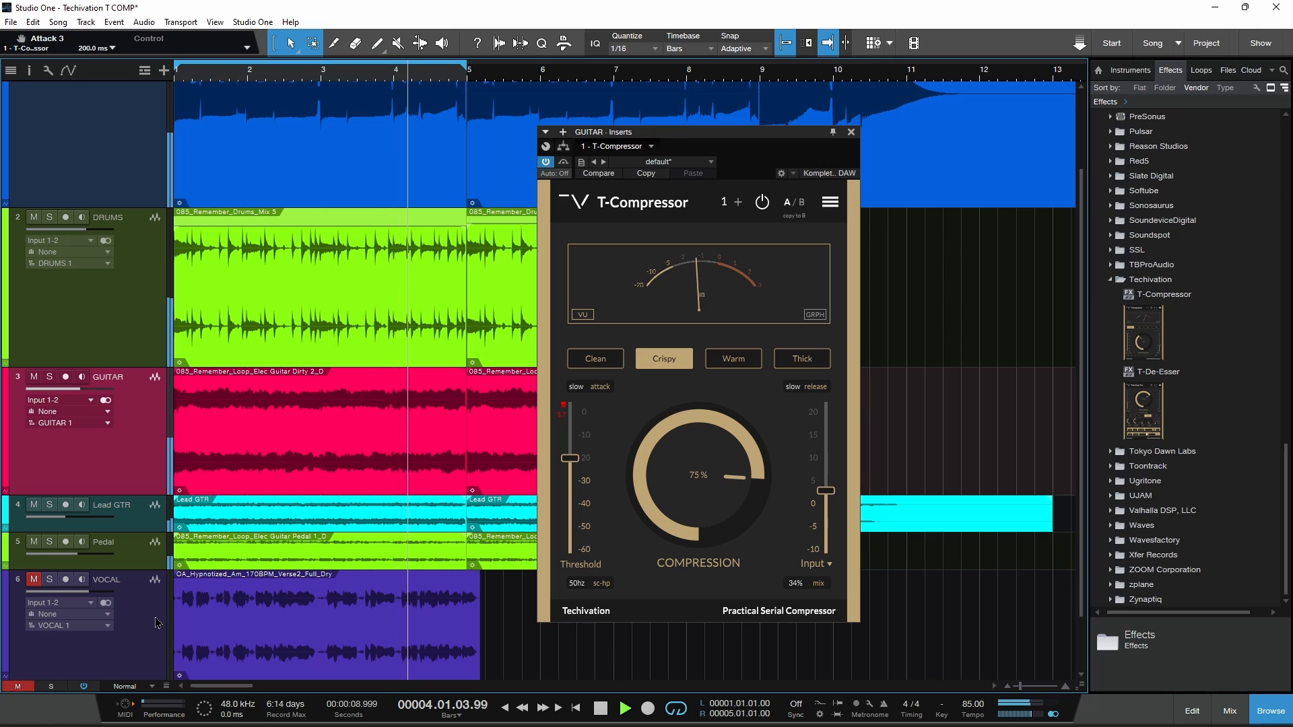
Step: Unmute the VOCAL track in the mix, then solo it with its T-Compressor open and return to the song start
left_click(35, 582)
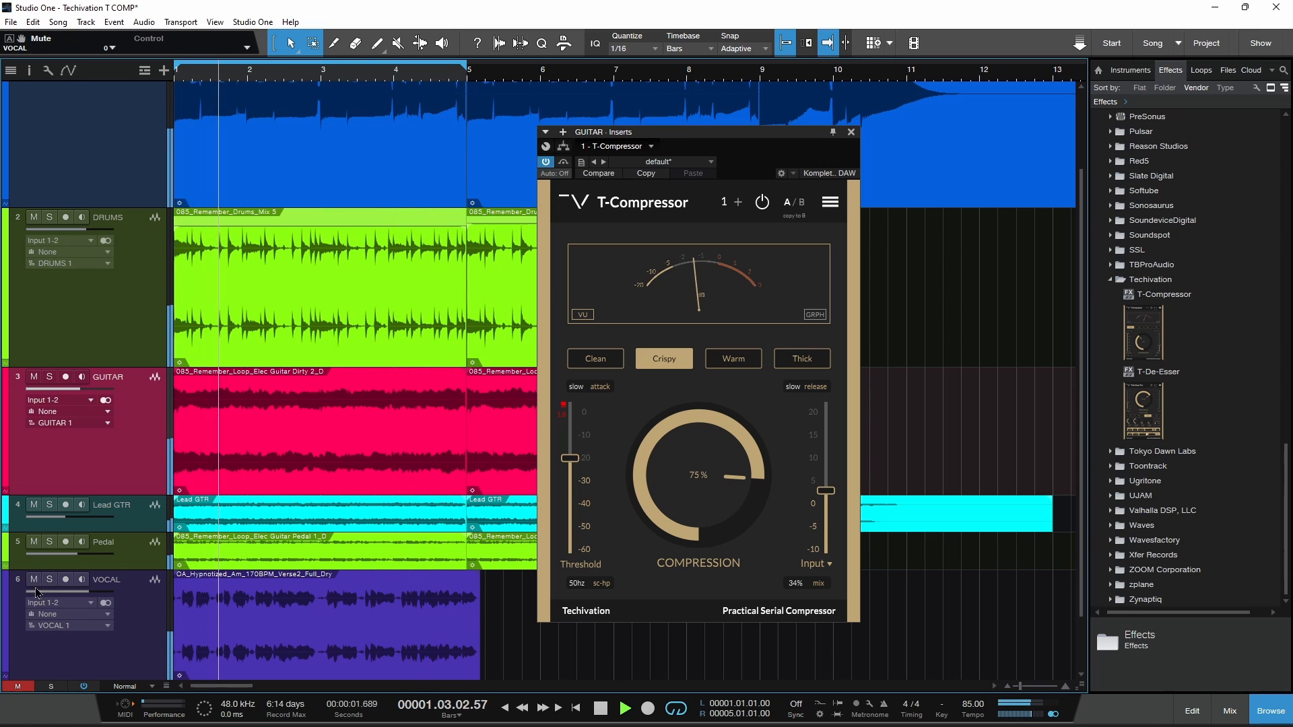
key("space")
left_click(142, 627)
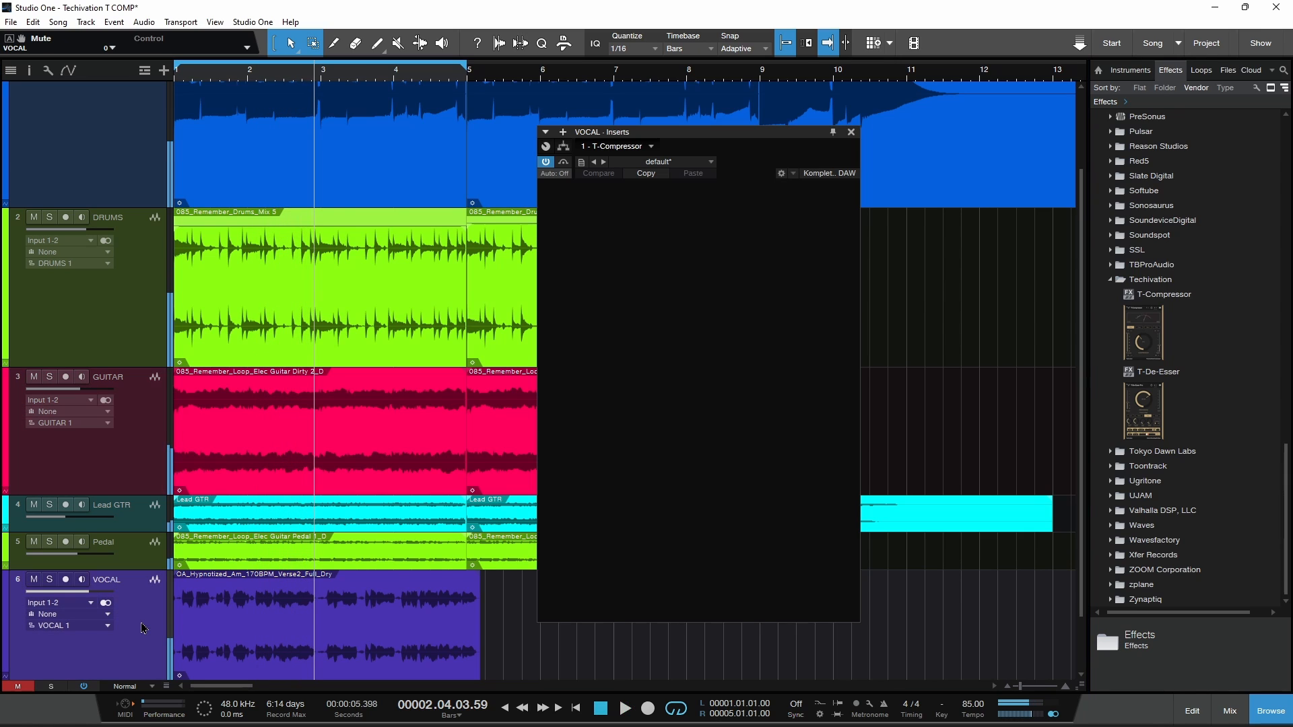
left_click(50, 579)
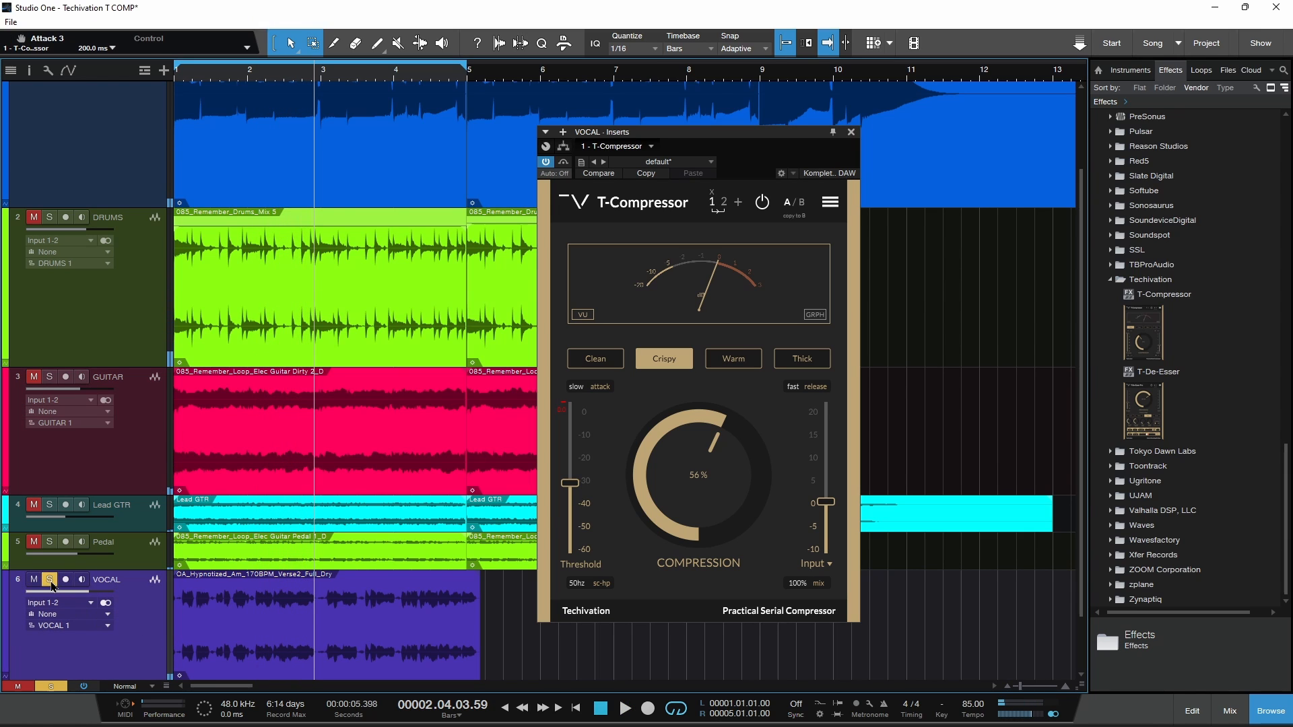
left_click_drag(768, 137, 793, 143)
key("comma")
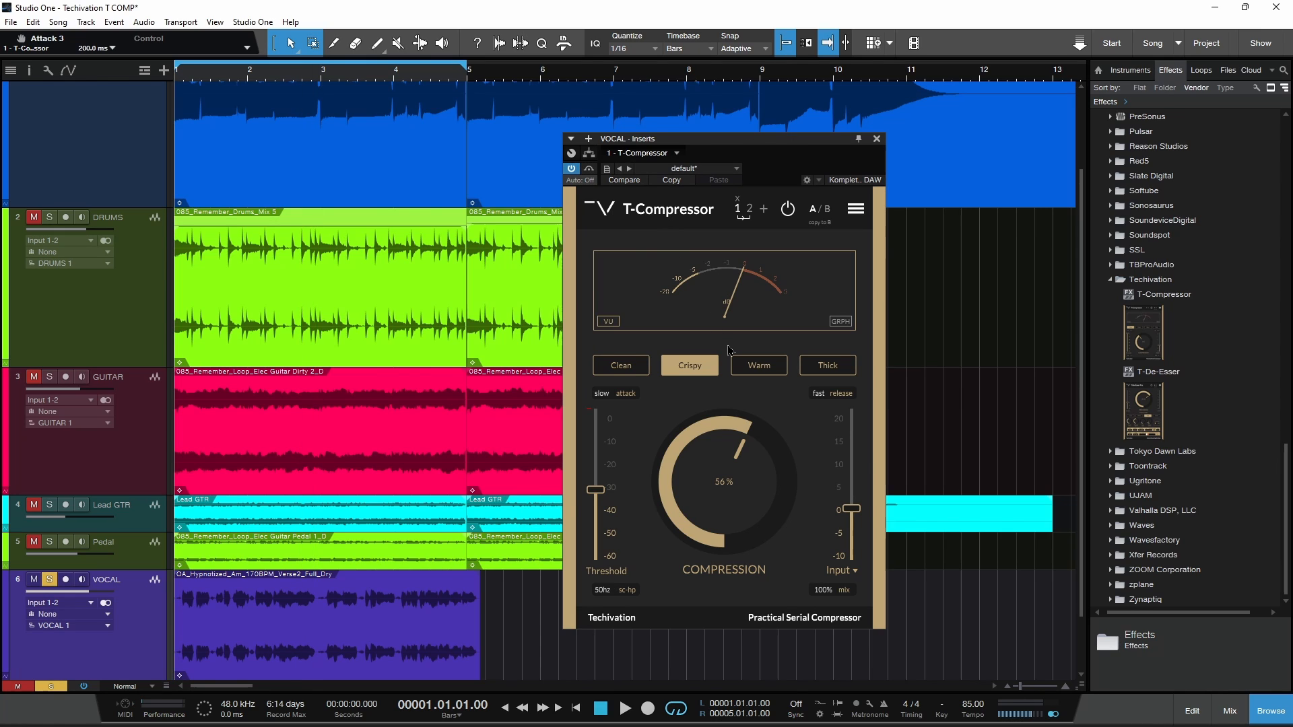
Step: Review both serial compressors on the vocal track and play the soloed vocal with T-Compressor bypassed and active
left_click(748, 214)
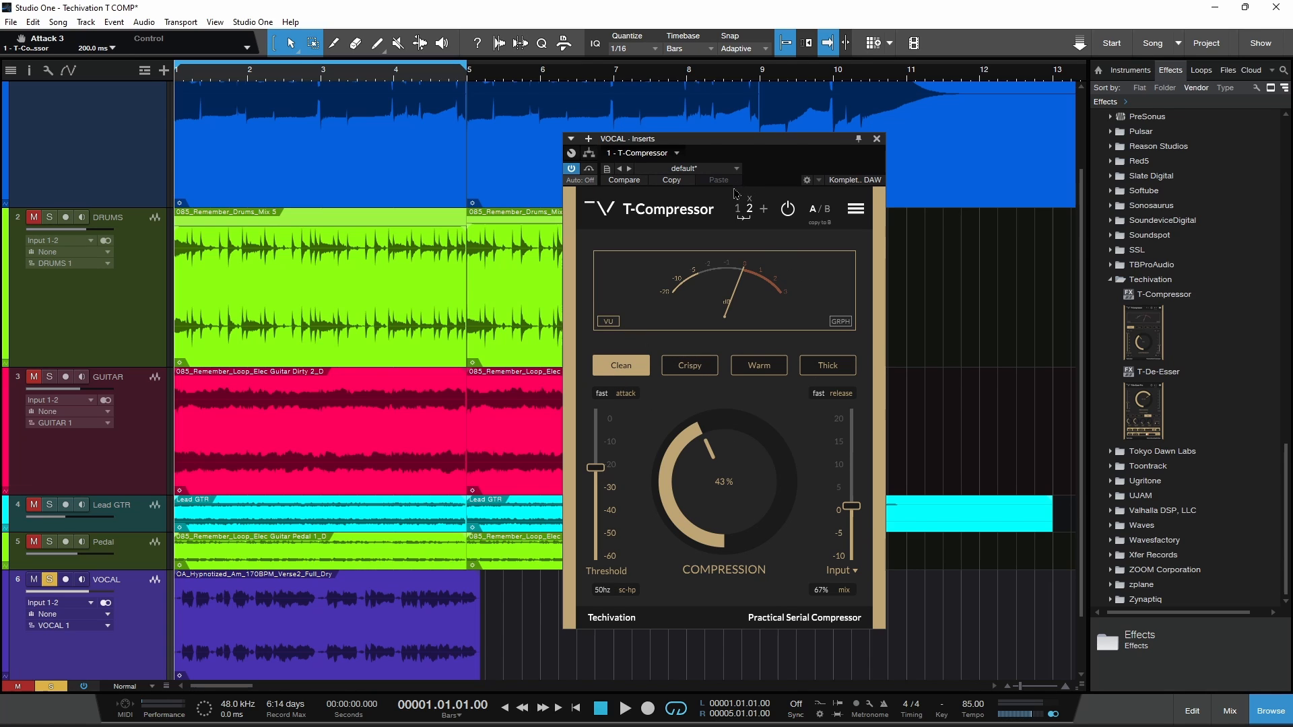
left_click(739, 210)
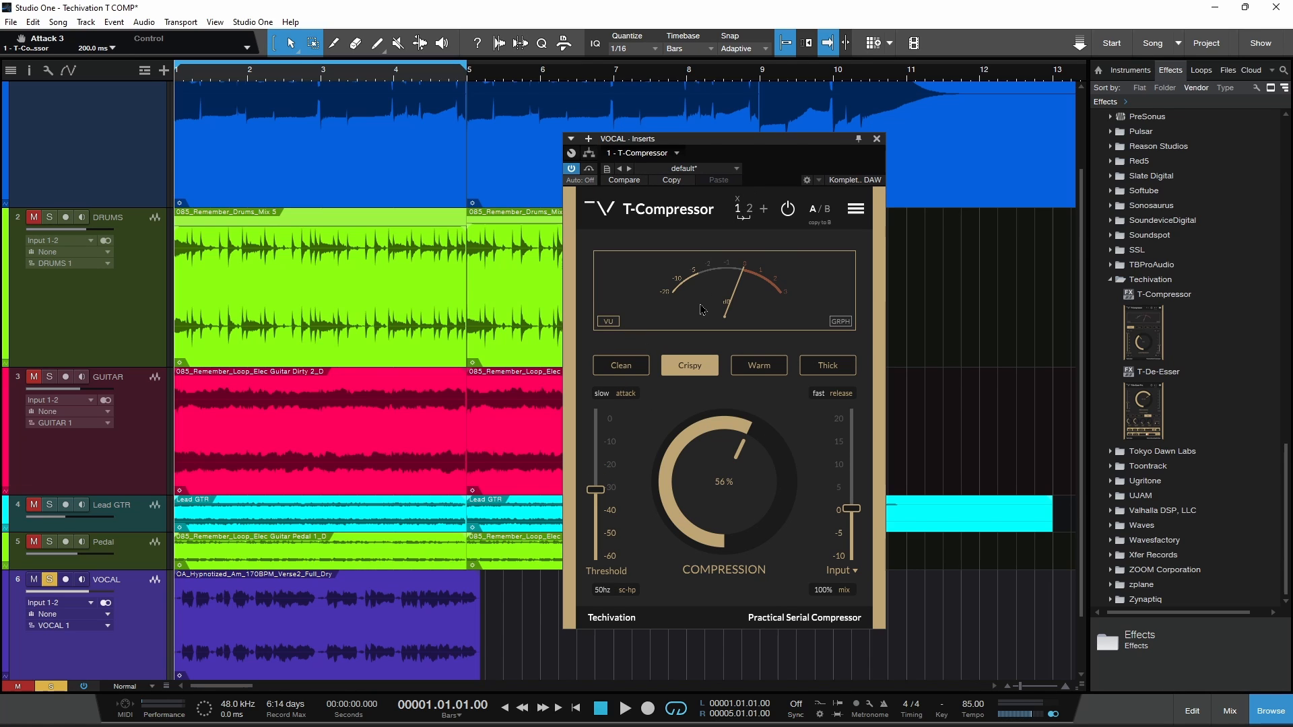
key("space")
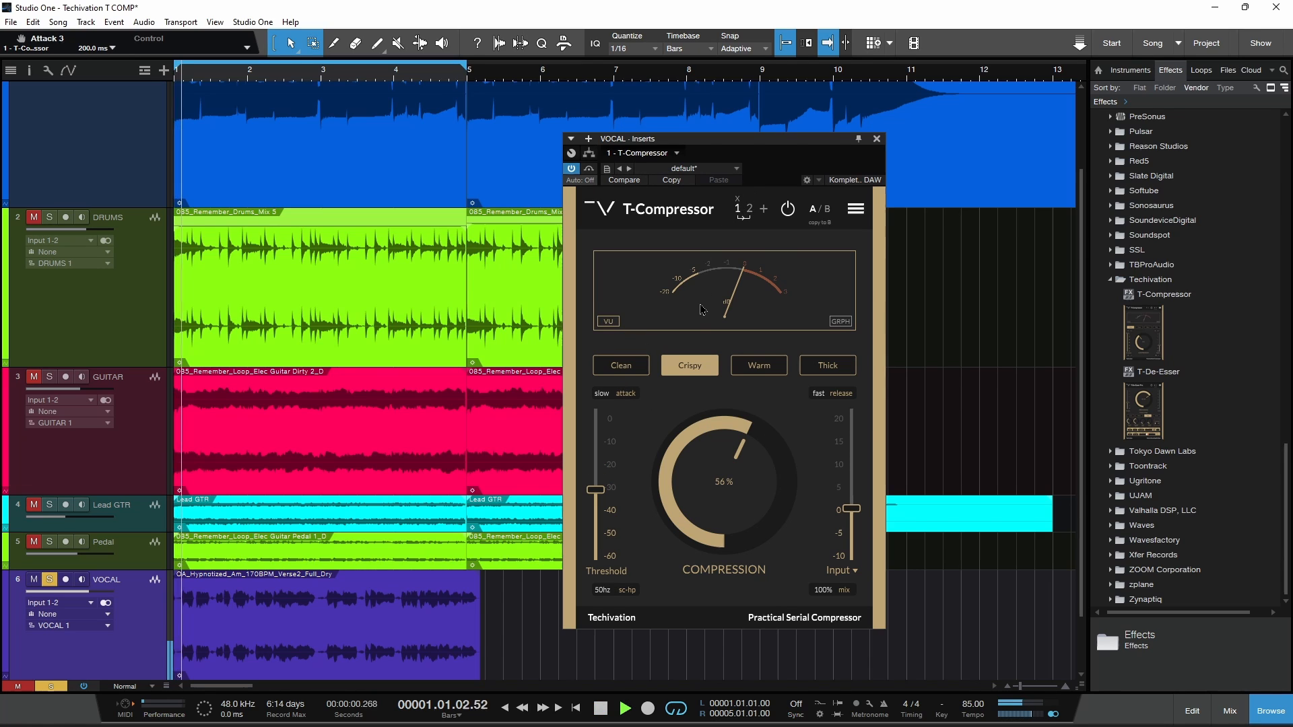
left_click(573, 170)
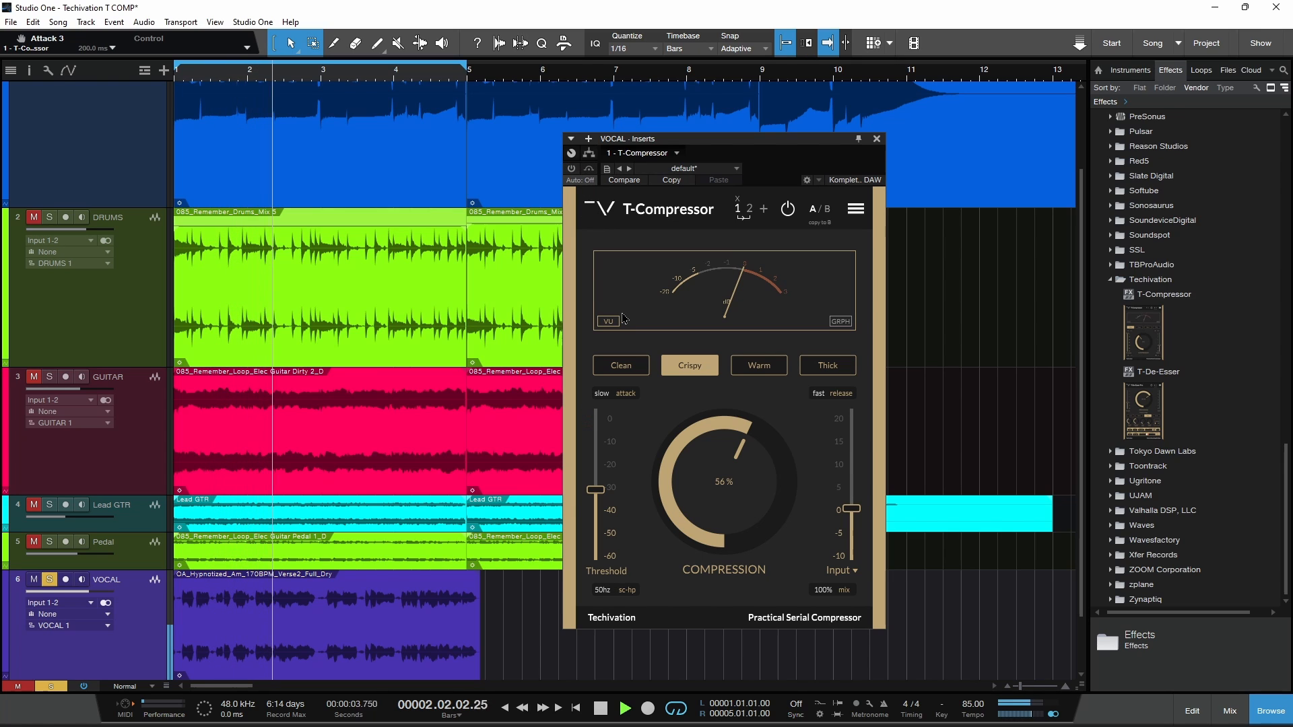
key("space")
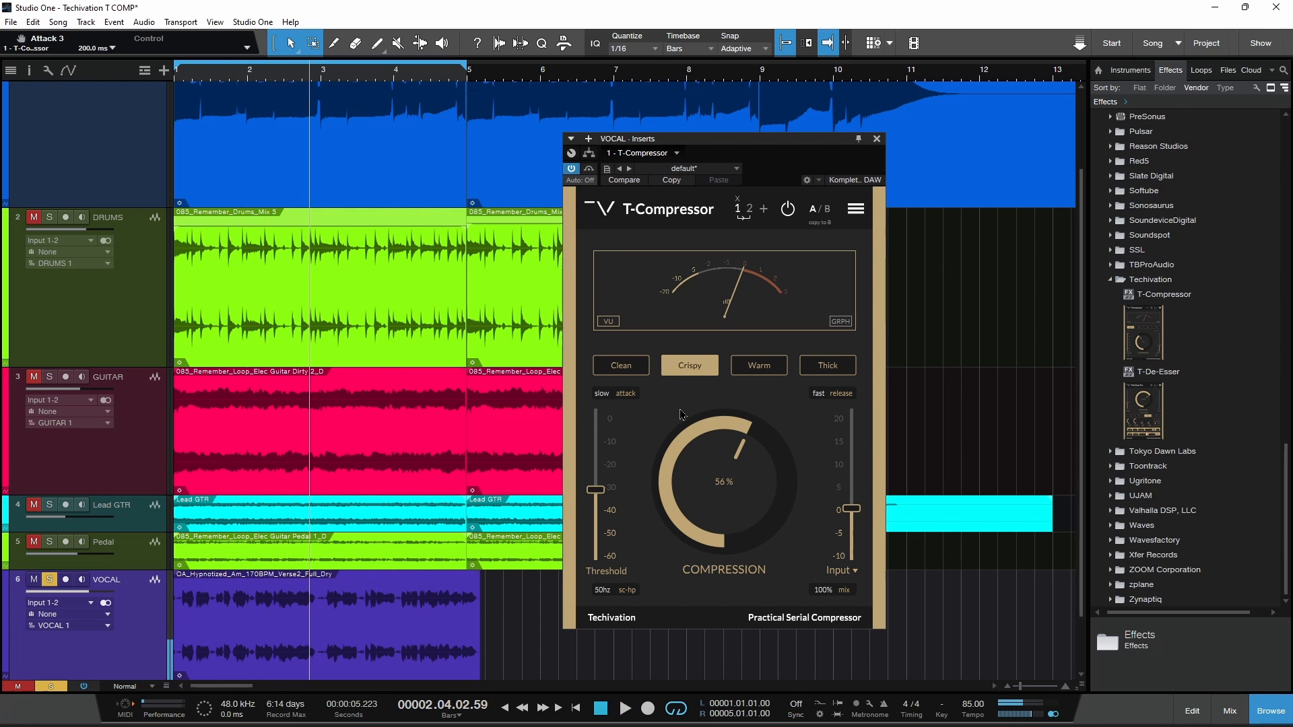
key("space")
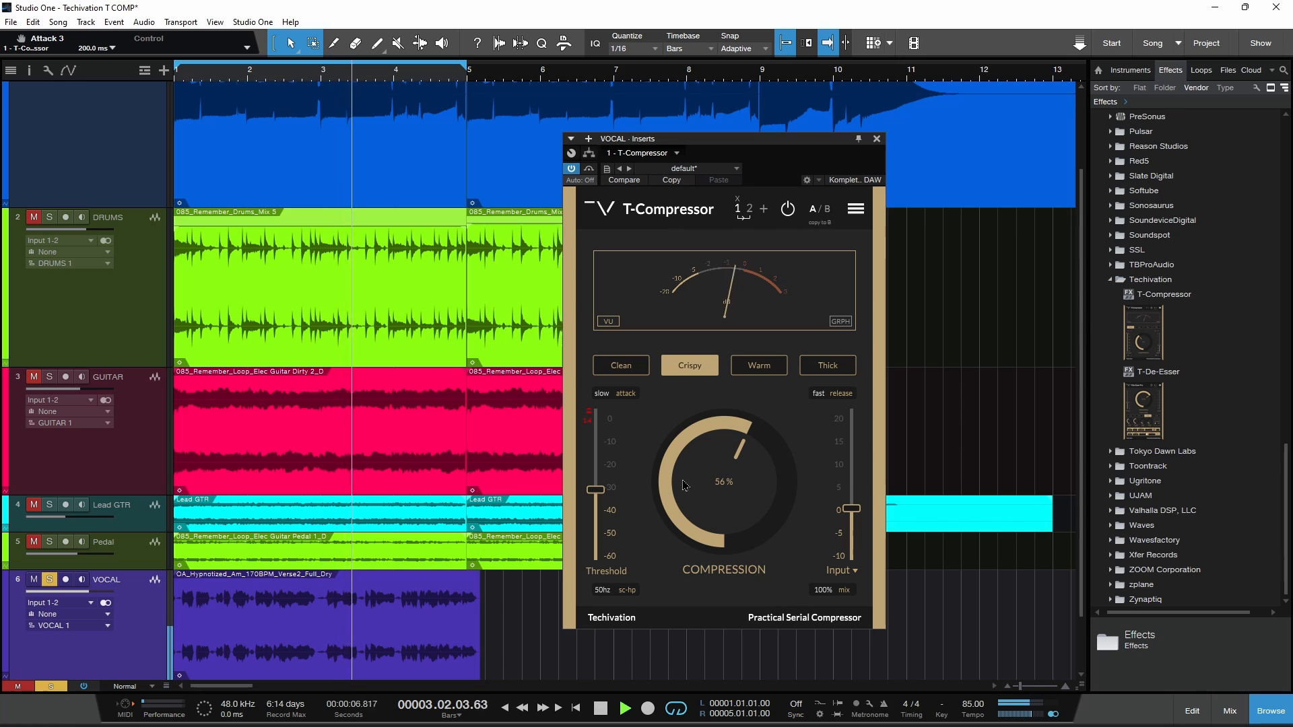
key("space")
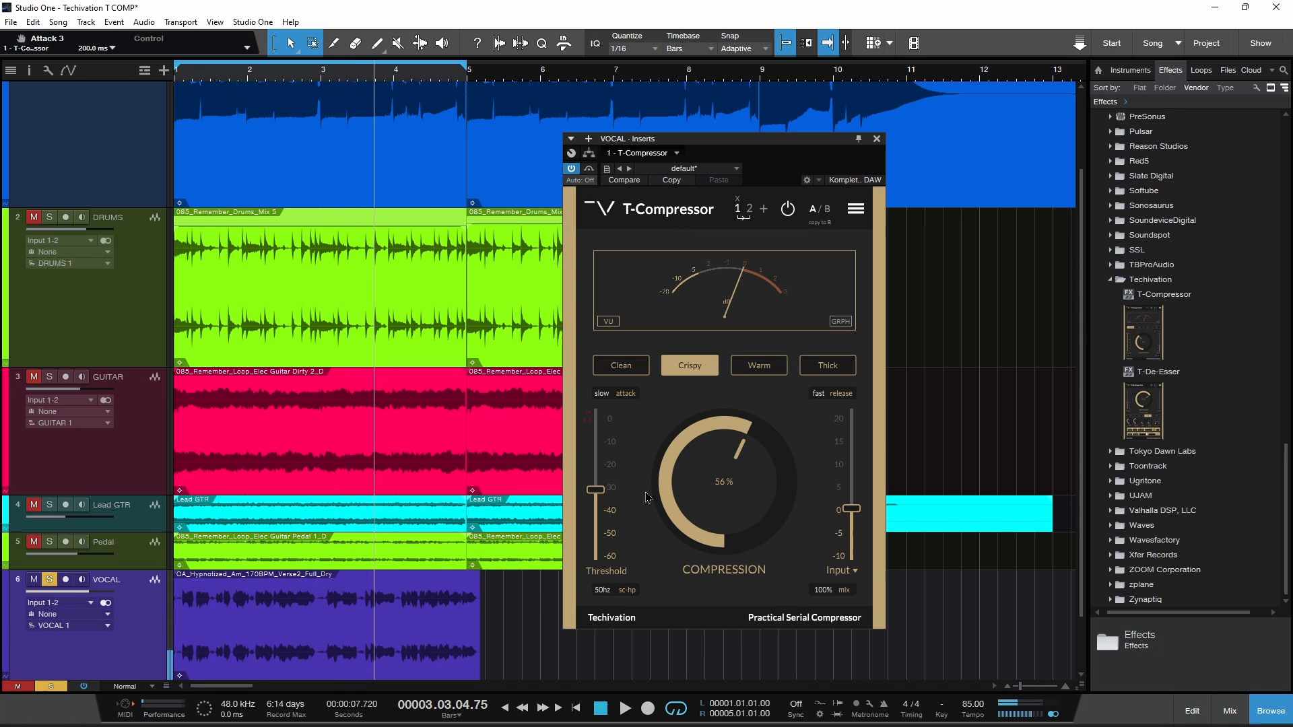
Step: Switch the vocal's first compressor to output gain at 0.4 dB and show its graph meter during playback
mouse_move(603, 494)
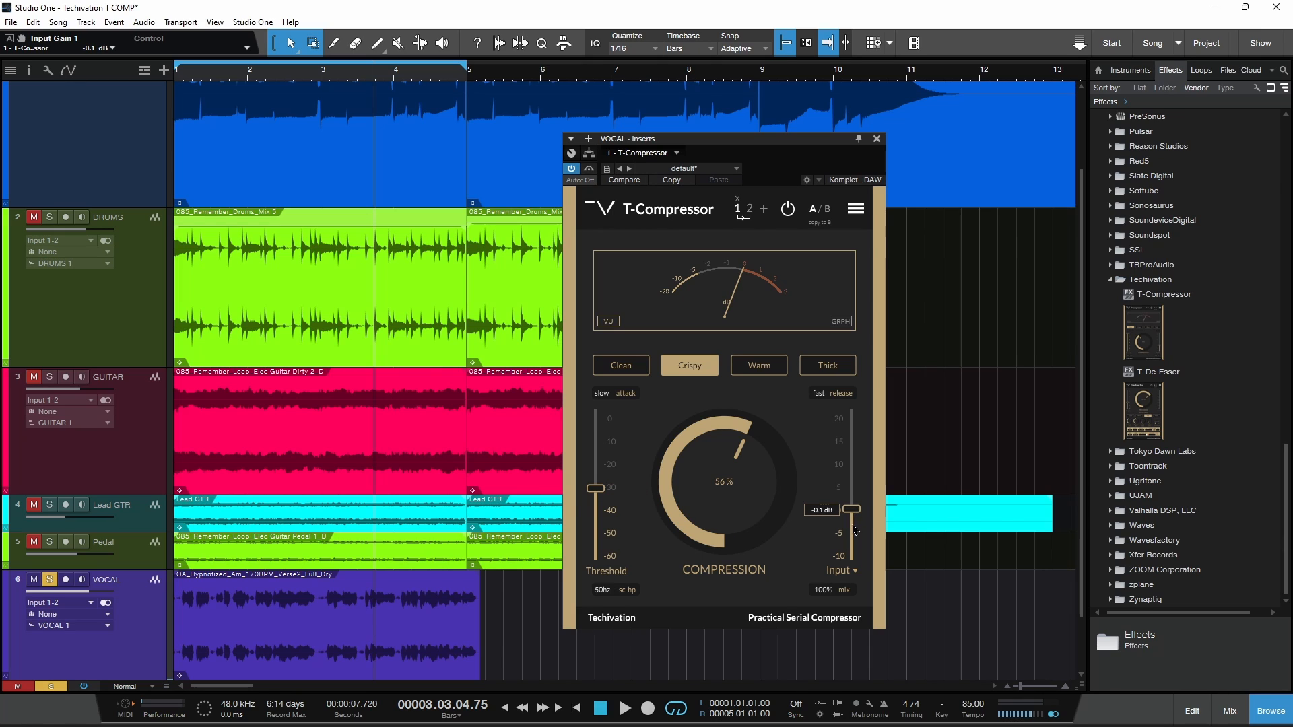
left_click(854, 573)
left_click(873, 597)
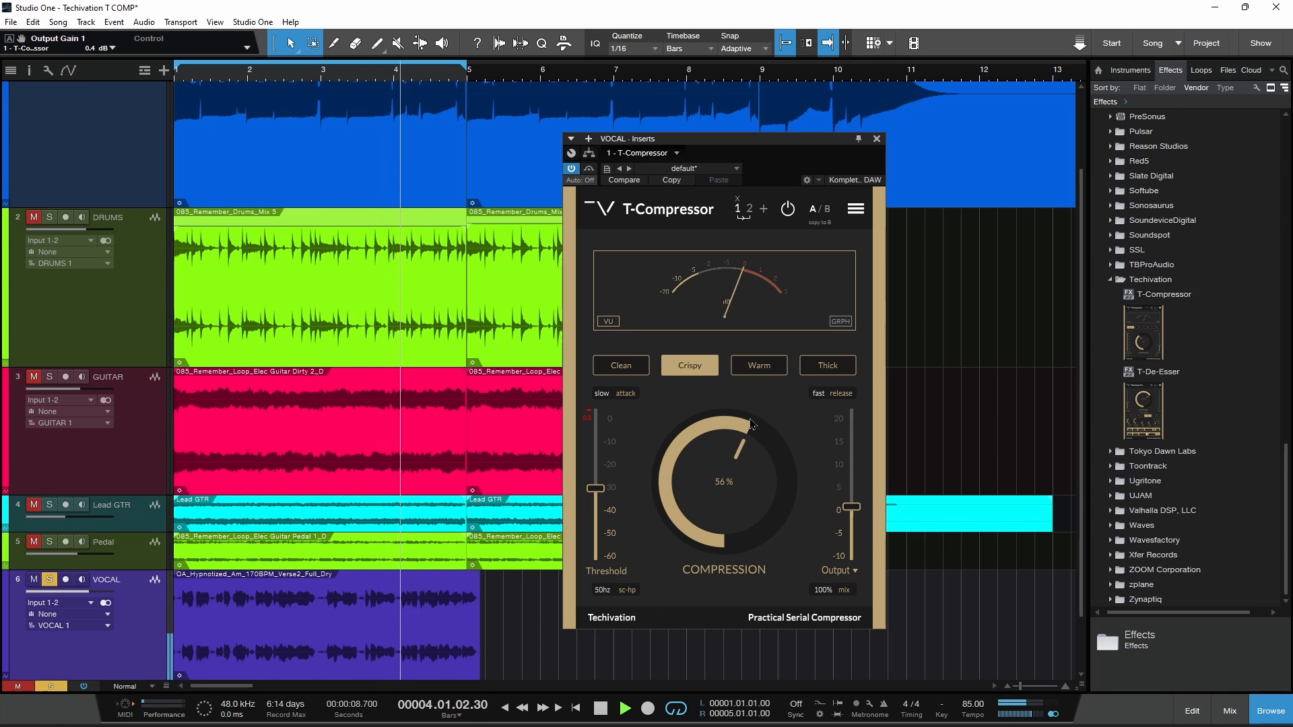
left_click(836, 323)
key("space")
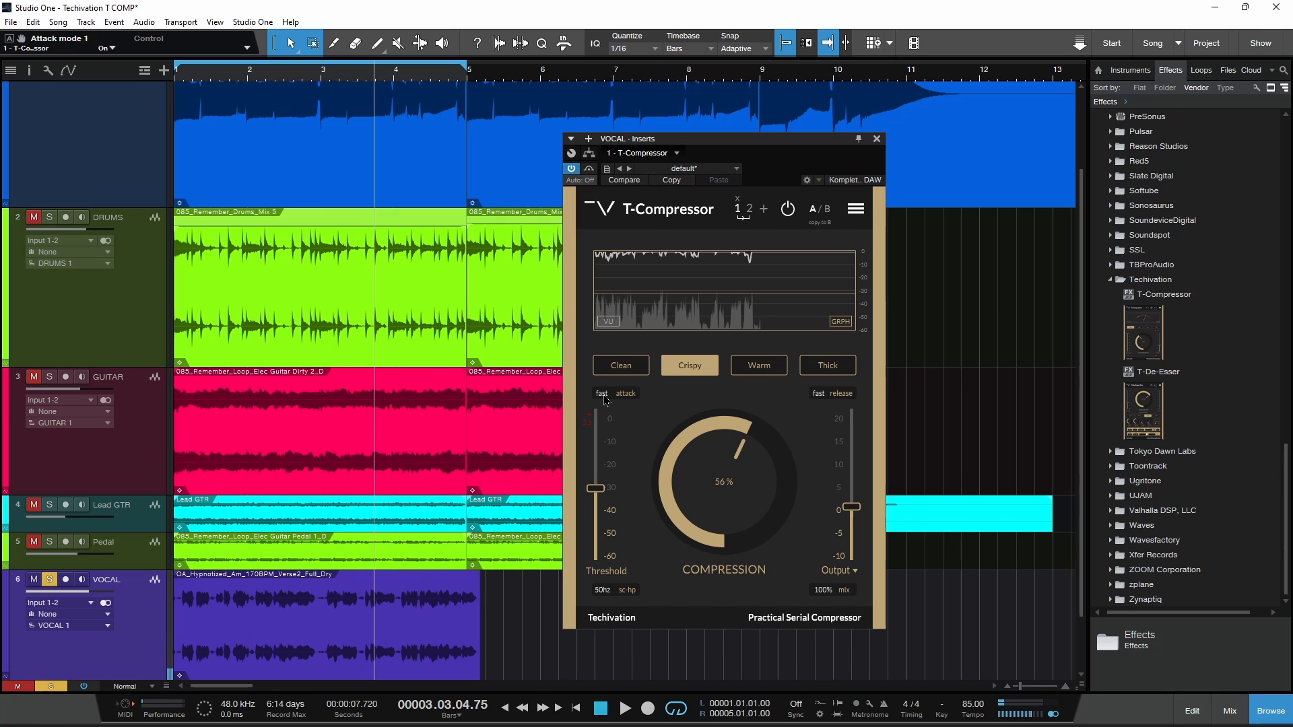
Step: Play the vocal from the start to compare fast and slow attack, and T-Compressor bypassed and active
key("Home")
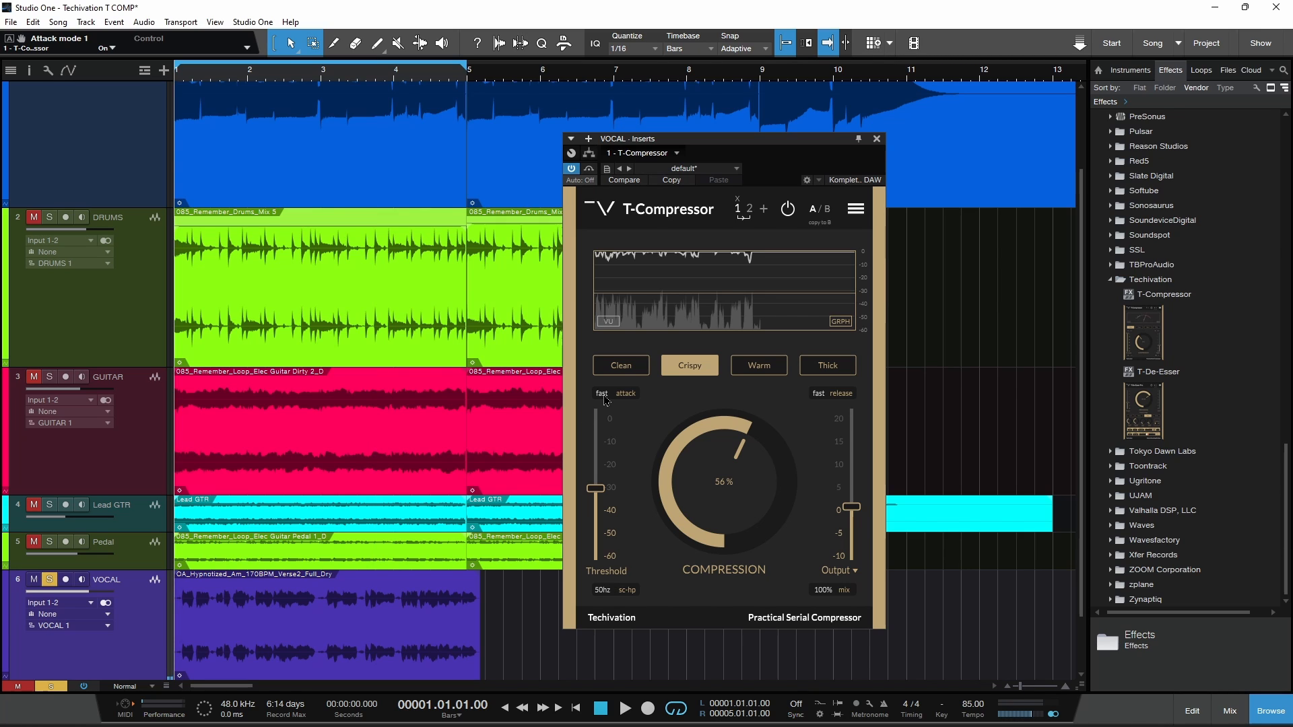
key("space")
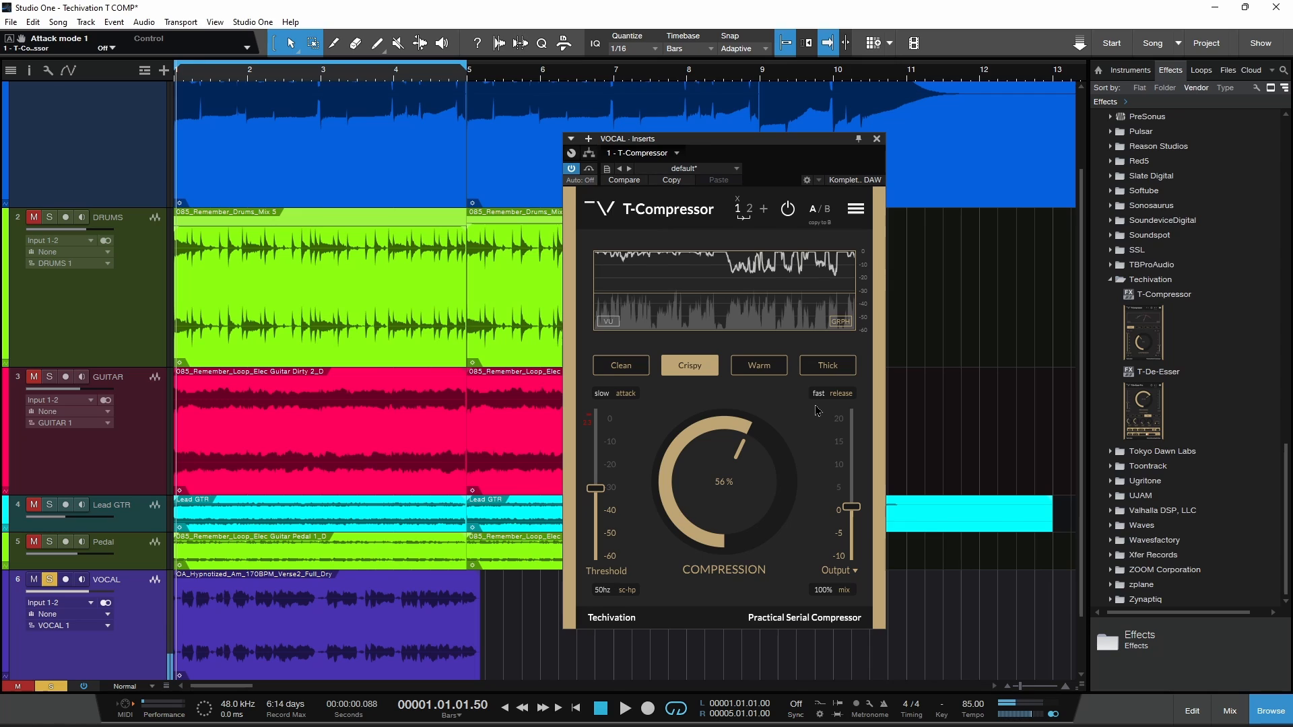
key("comma")
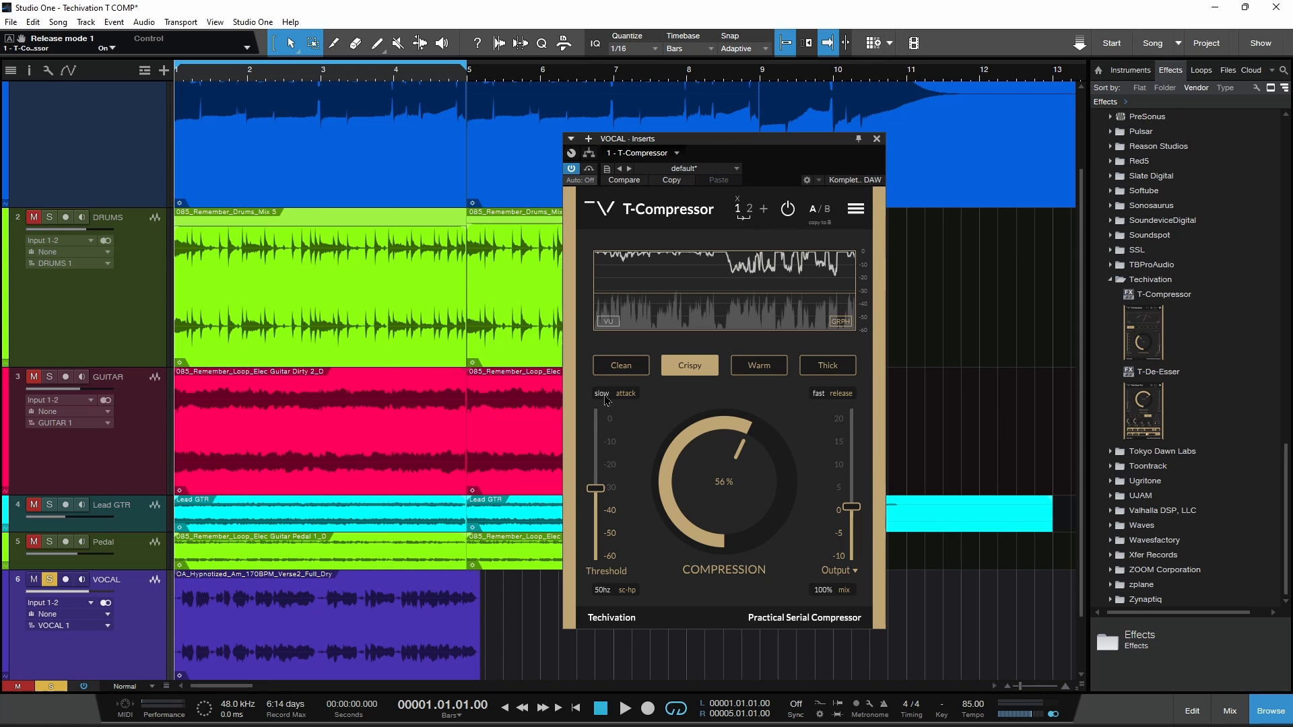
key("space")
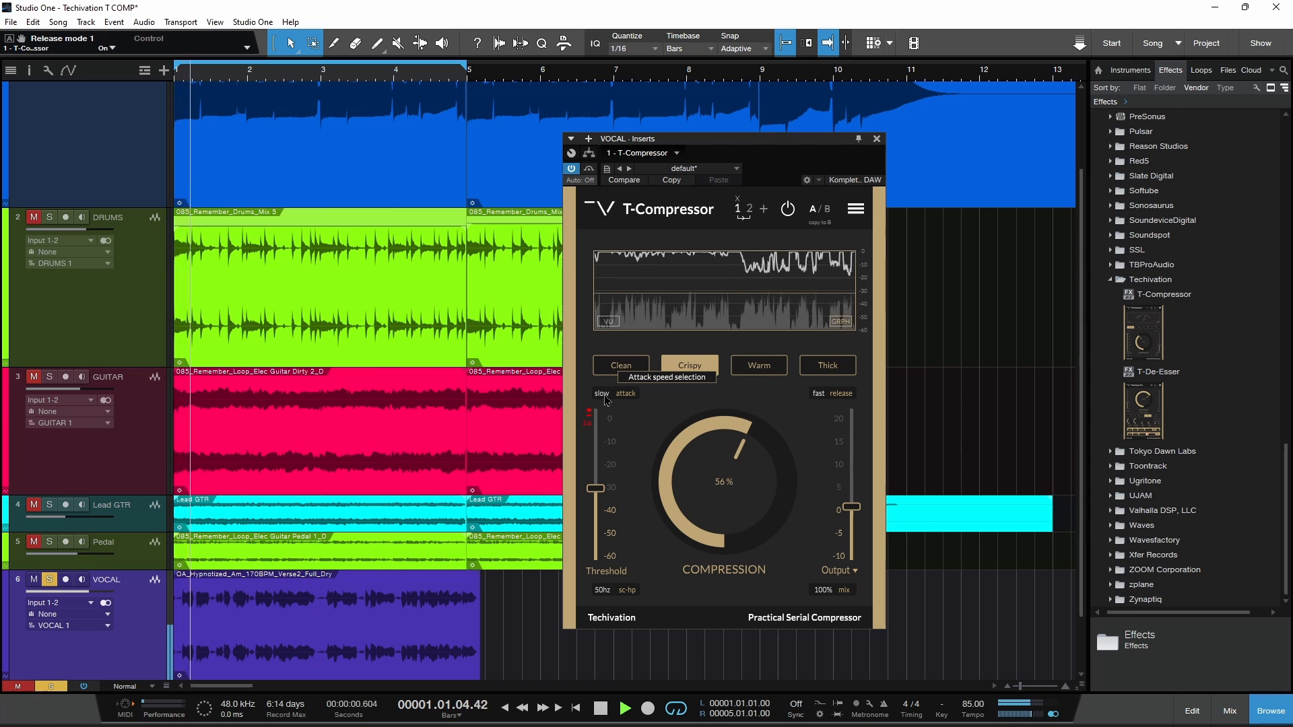
left_click(571, 169)
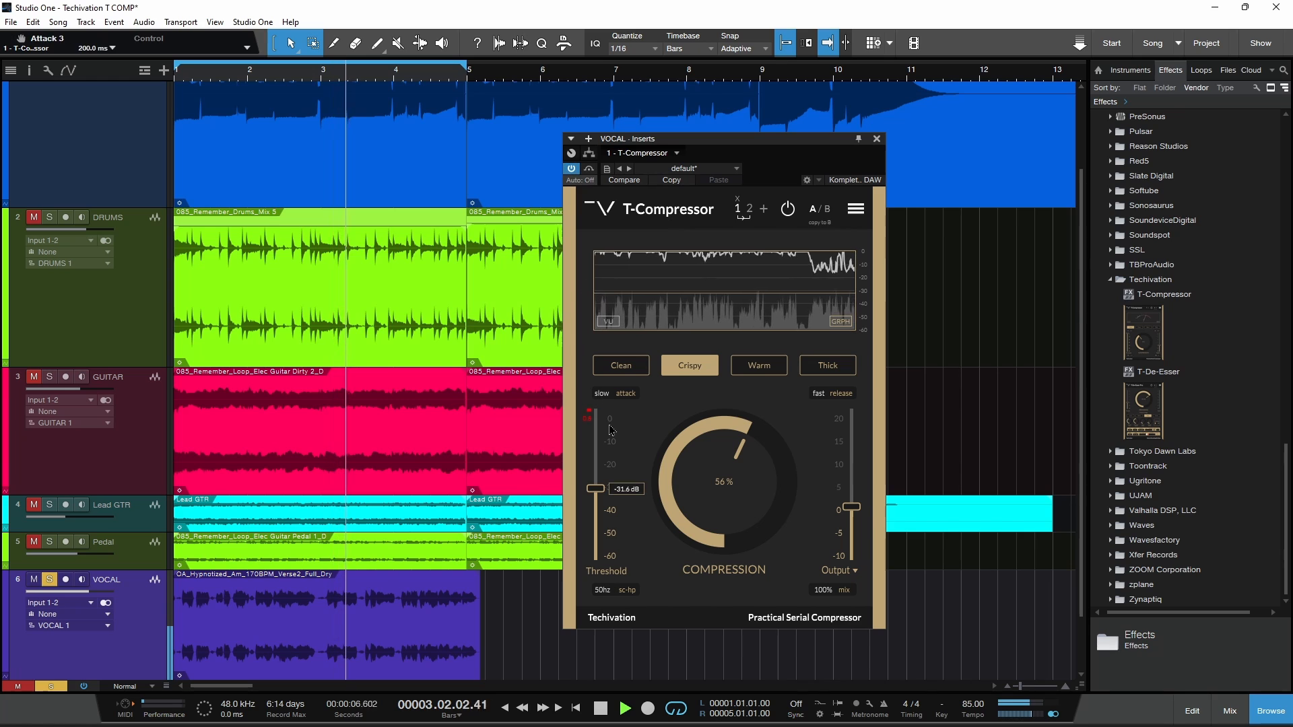
key("space")
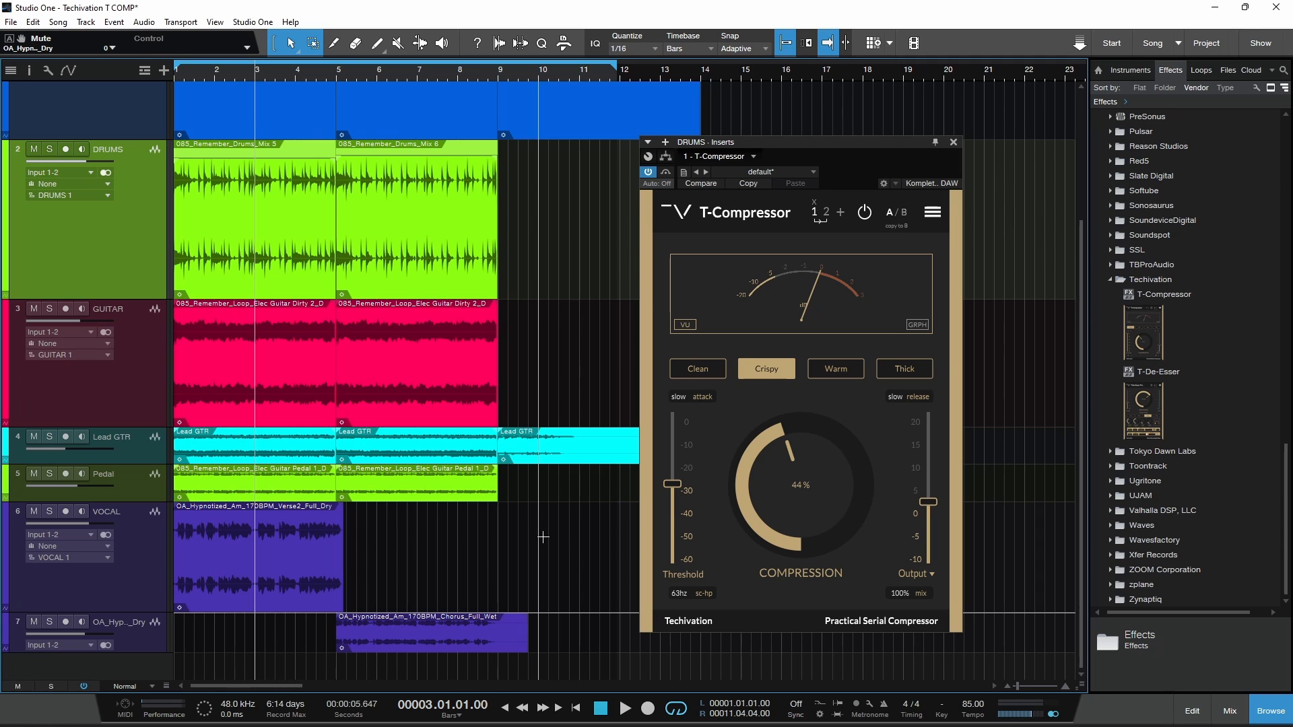
Step: Play the full mix with vocals while reviewing the bass compressor's graph meter and both drums compressors
key("space")
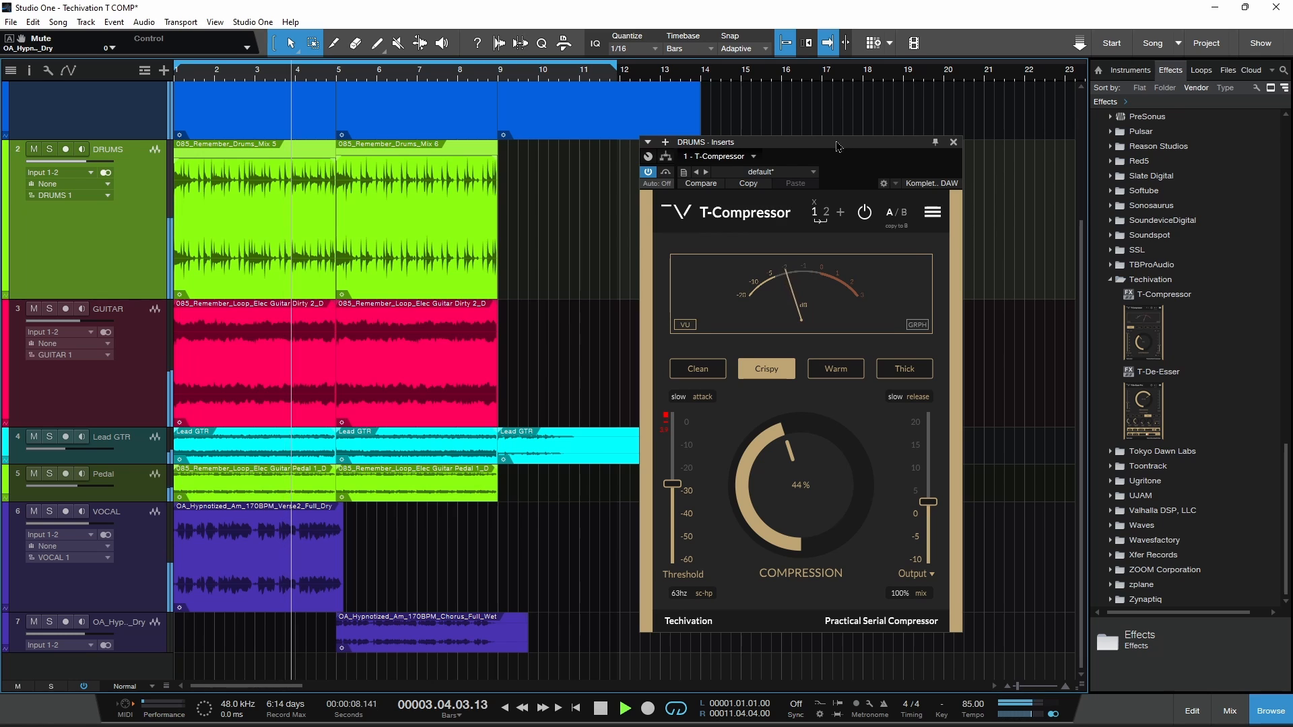
left_click_drag(802, 143, 787, 142)
scroll(147, 270, "up", 3)
left_click(148, 271)
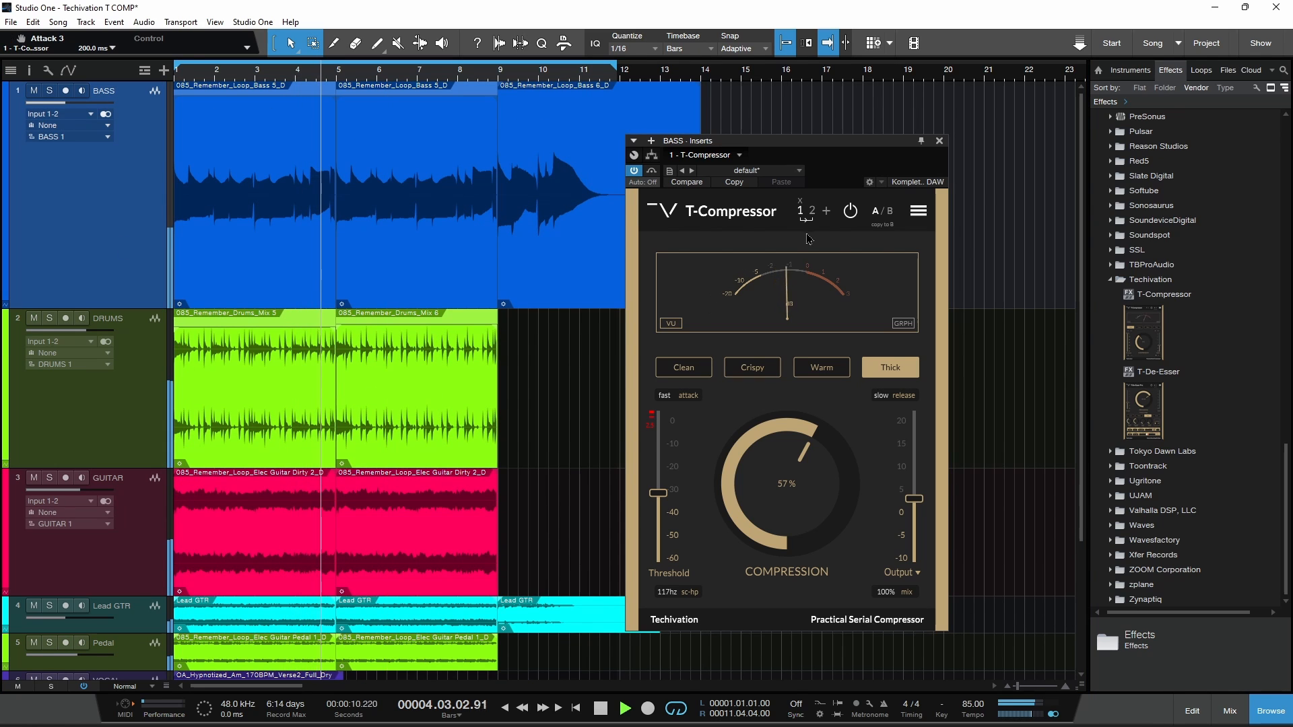
left_click(900, 325)
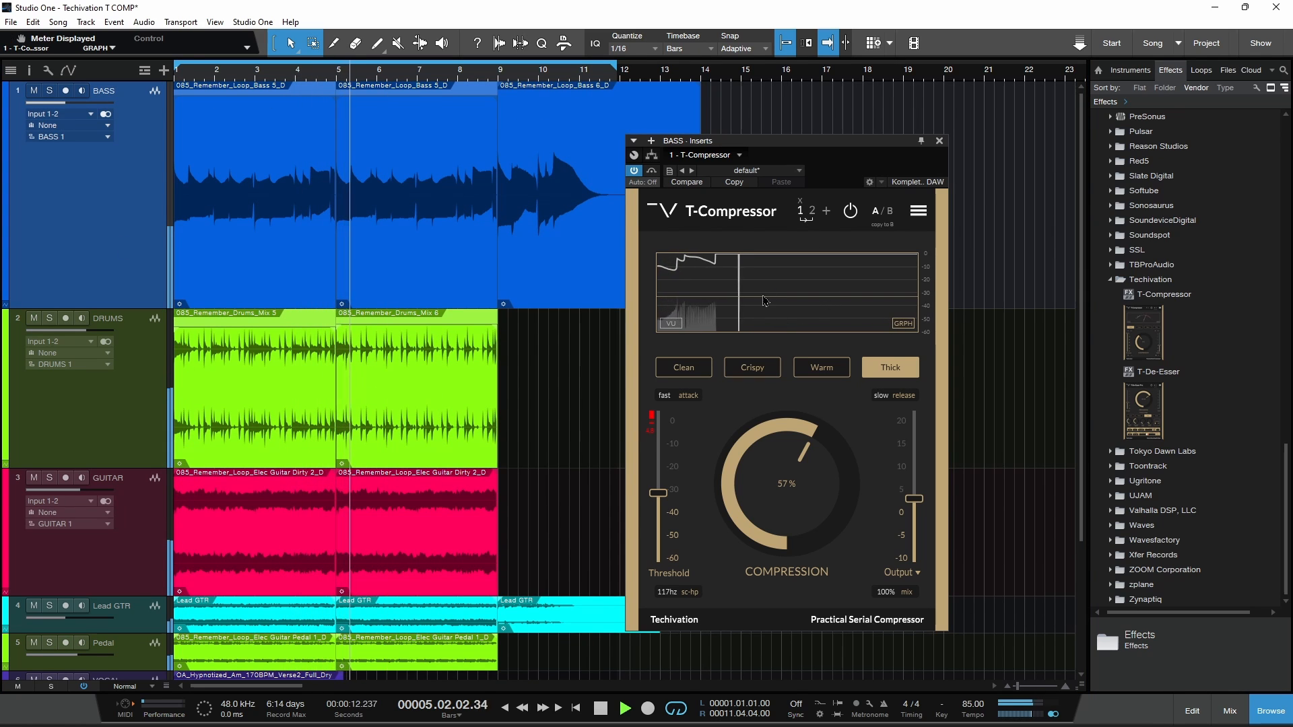
left_click(61, 401)
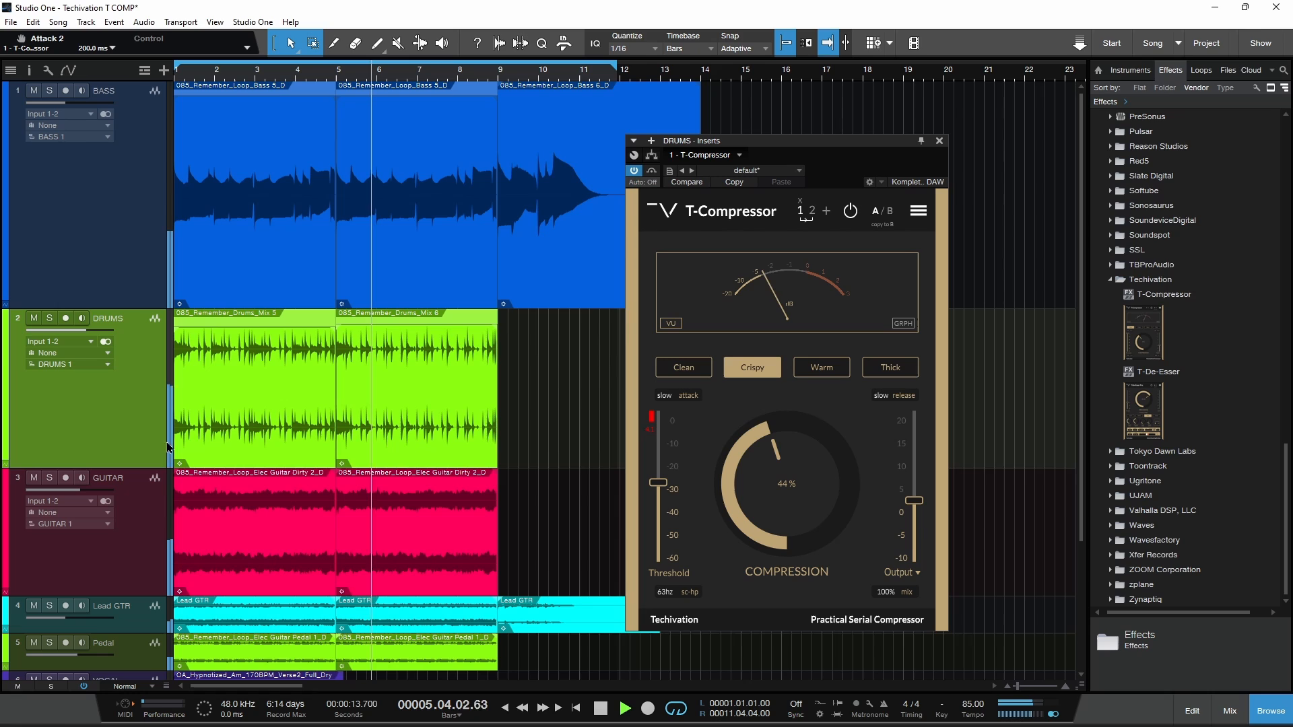
left_click(813, 211)
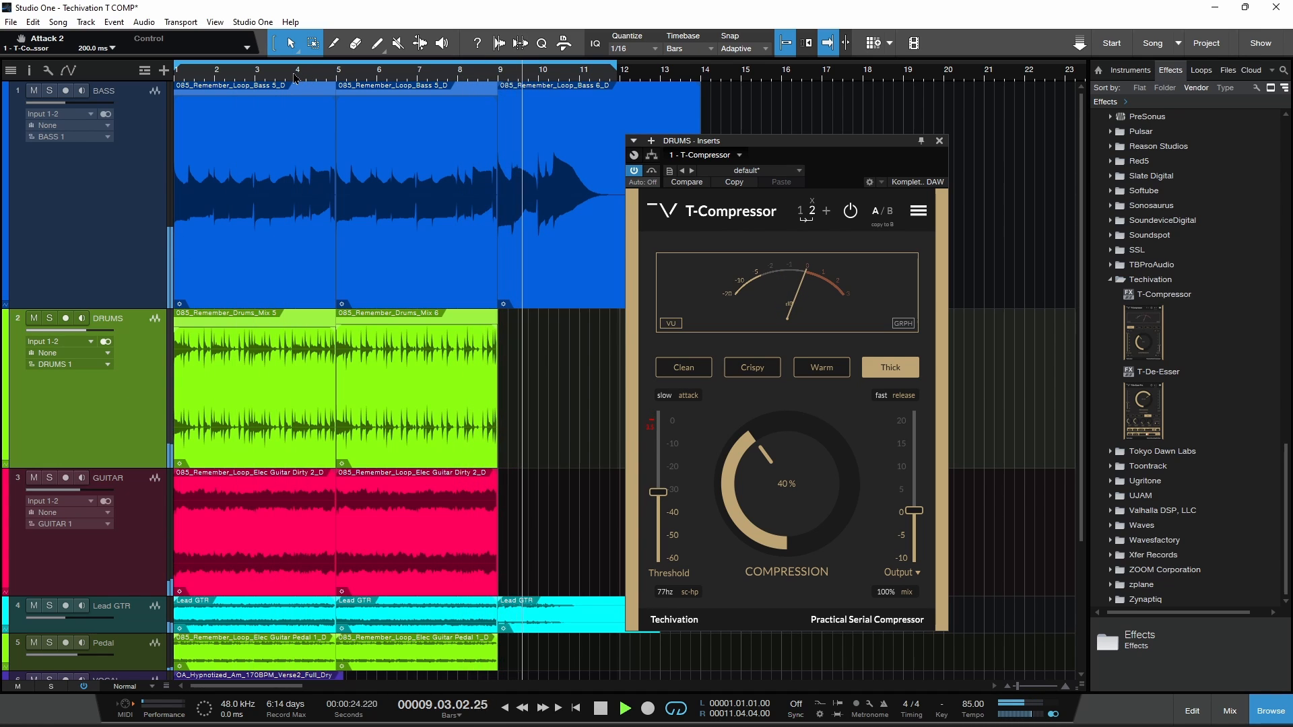
Step: Play the full mix with all inserts bypassed, return to bar 3, and reactivate the inserts
key("space")
left_click(84, 686)
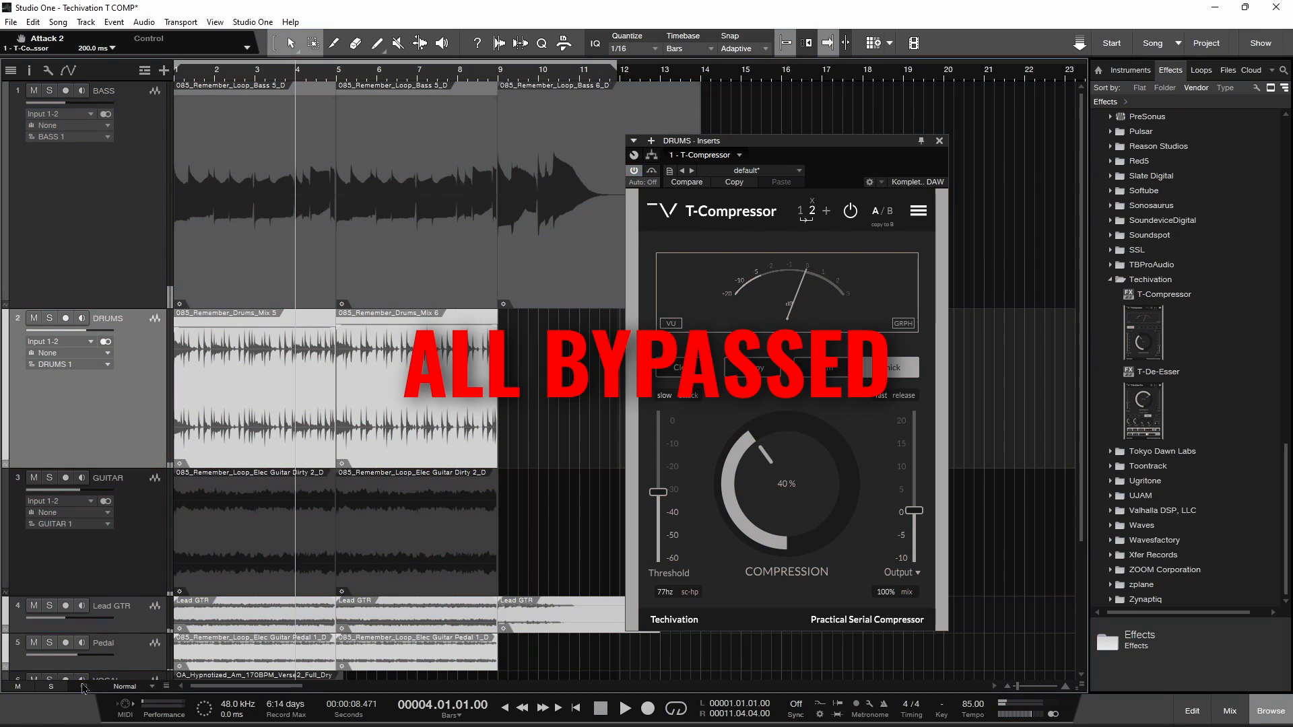
key("space")
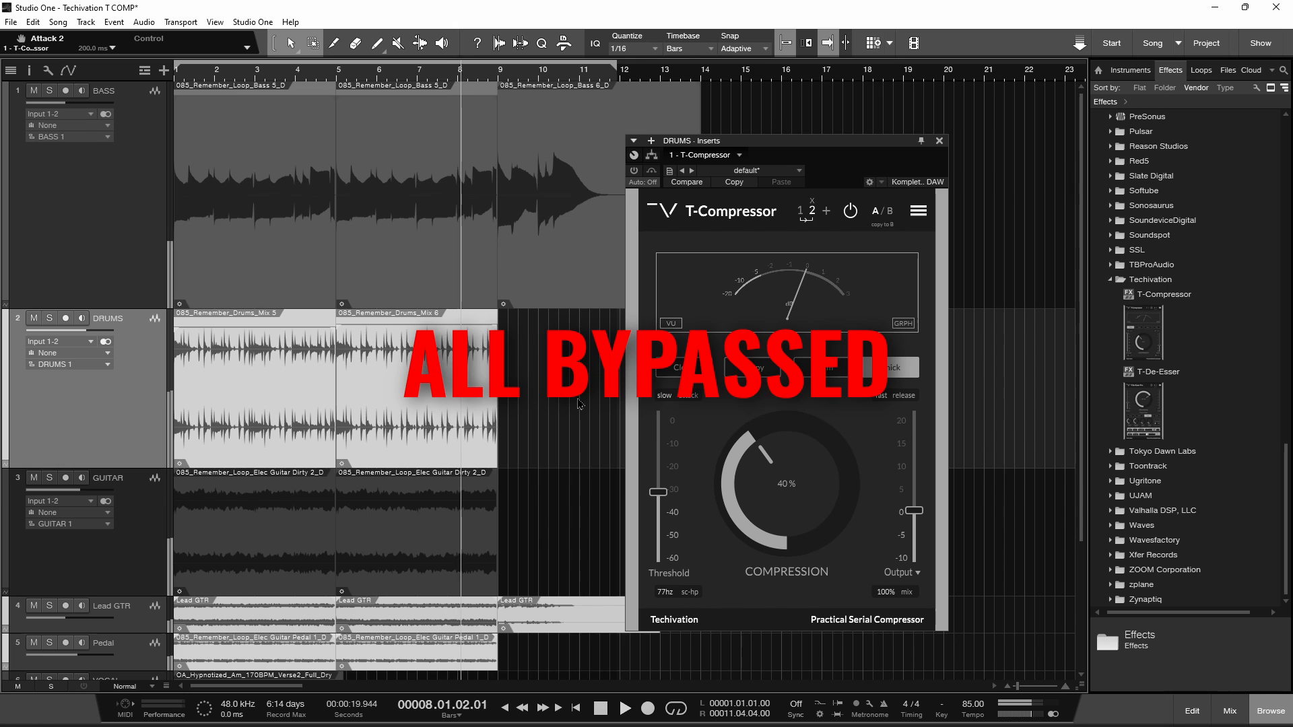
left_click(264, 82)
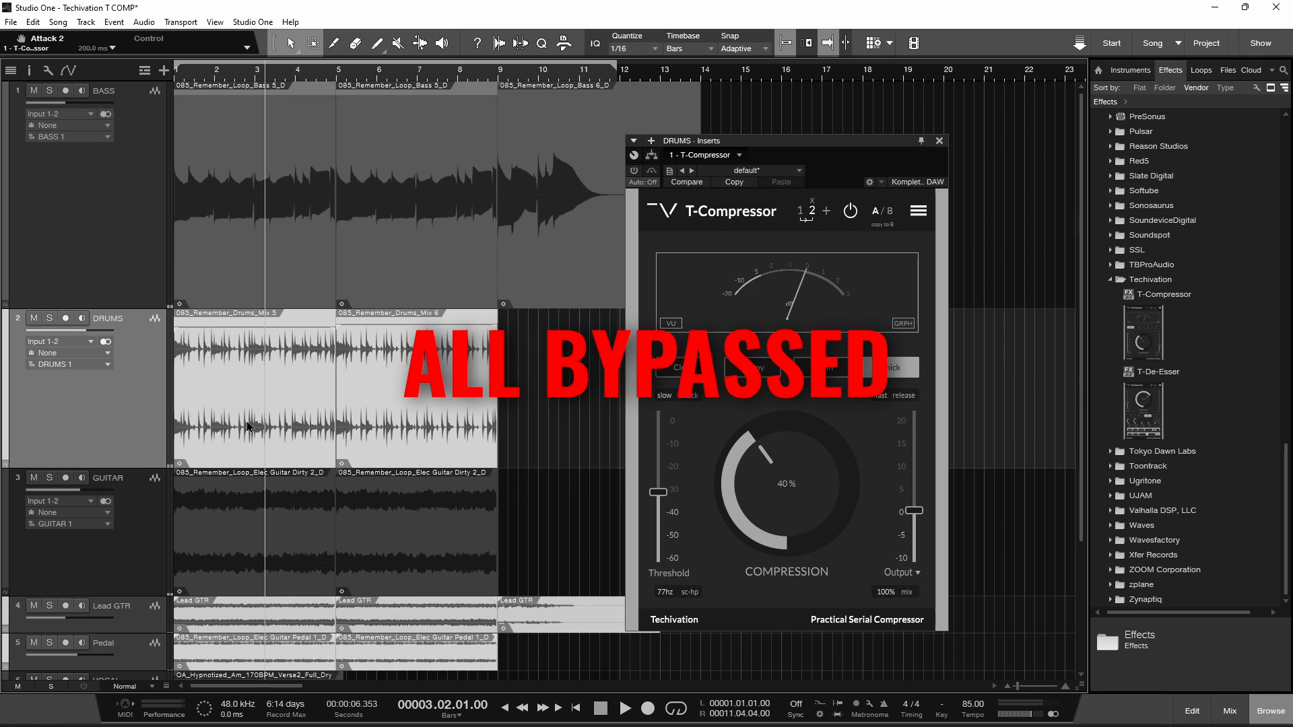
left_click(84, 686)
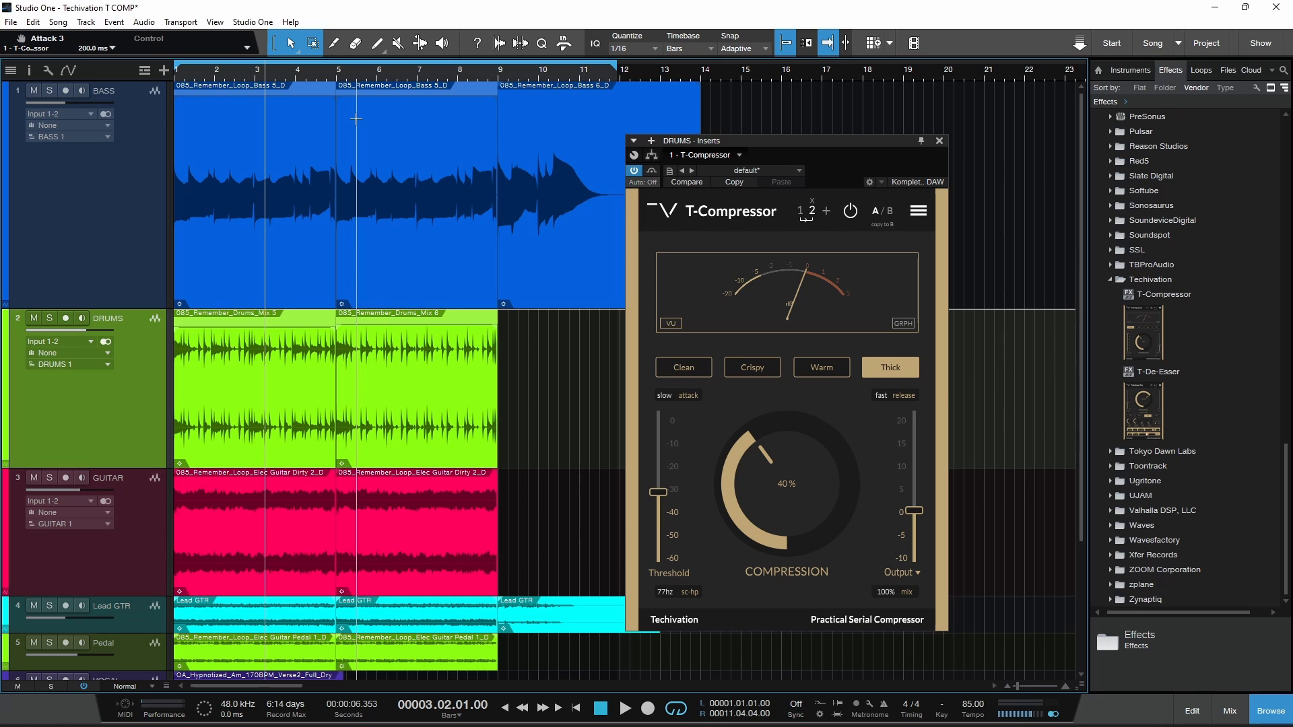
Step: Play the mix from bar 3 with inserts active and set the drums' second compressor to 41.8 % compression
left_click_drag(804, 144, 806, 132)
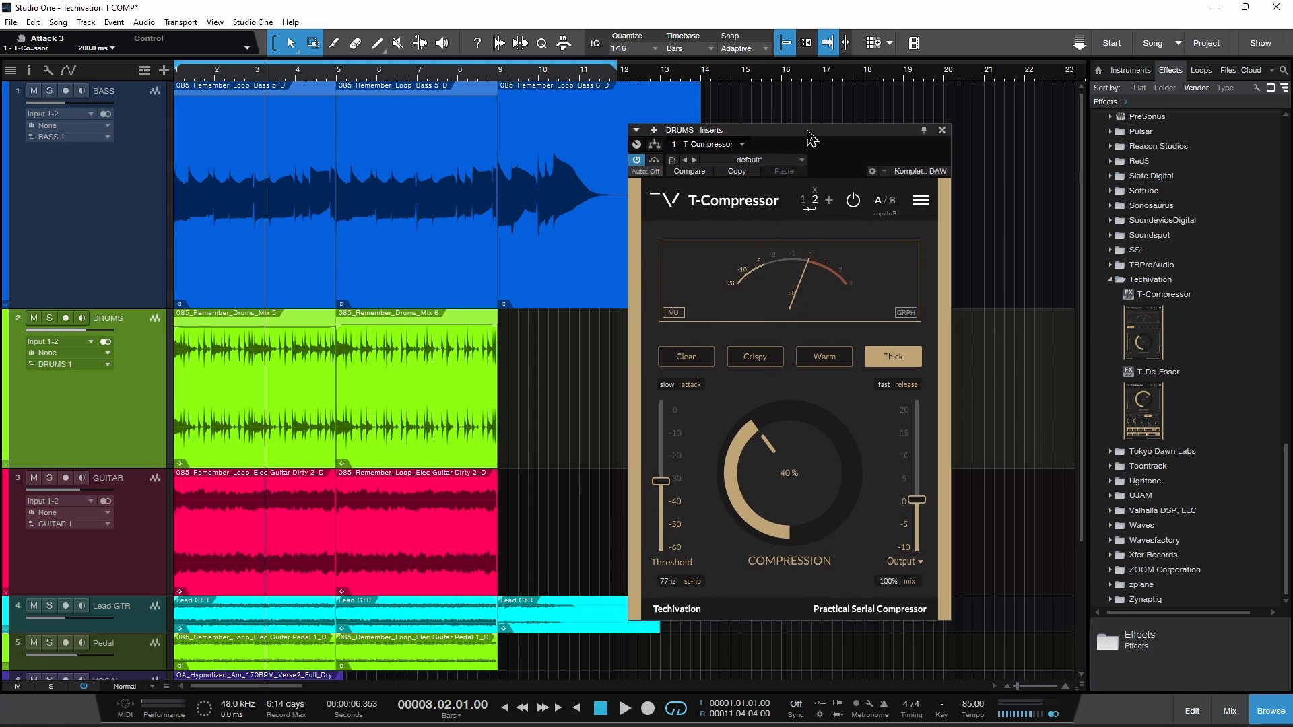
key("space")
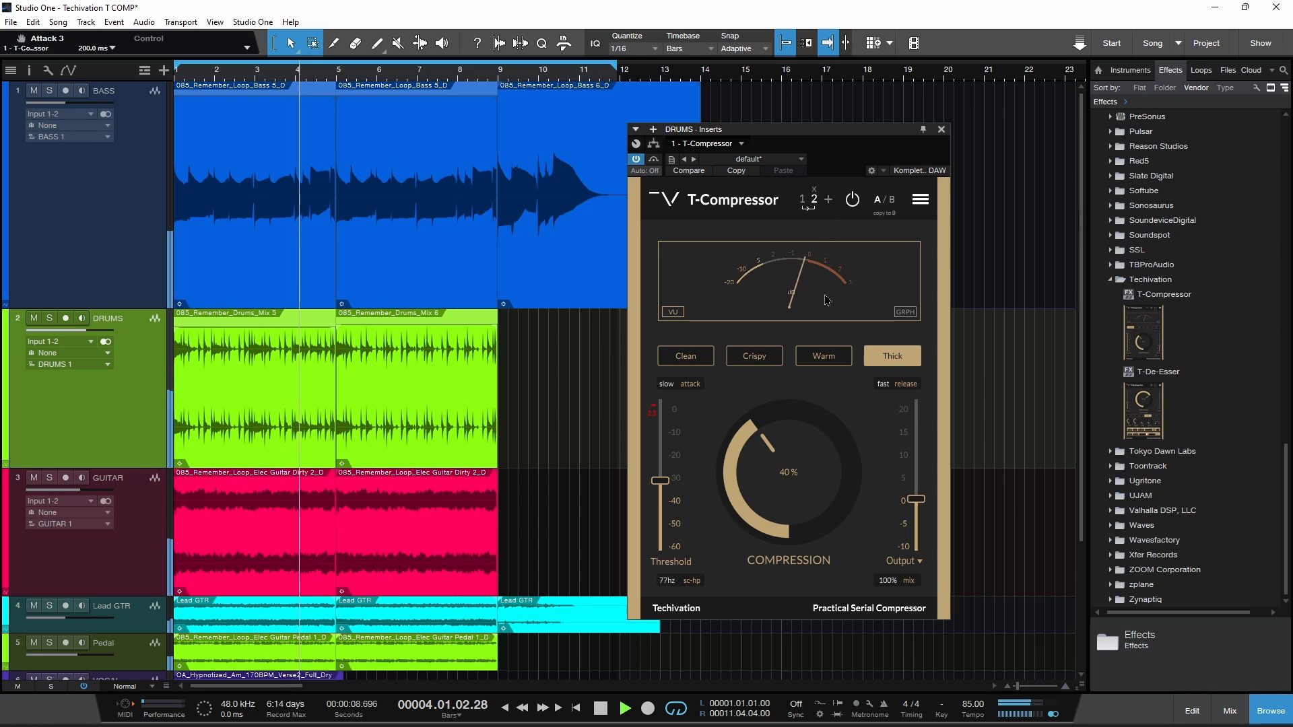
left_click_drag(794, 448, 793, 445)
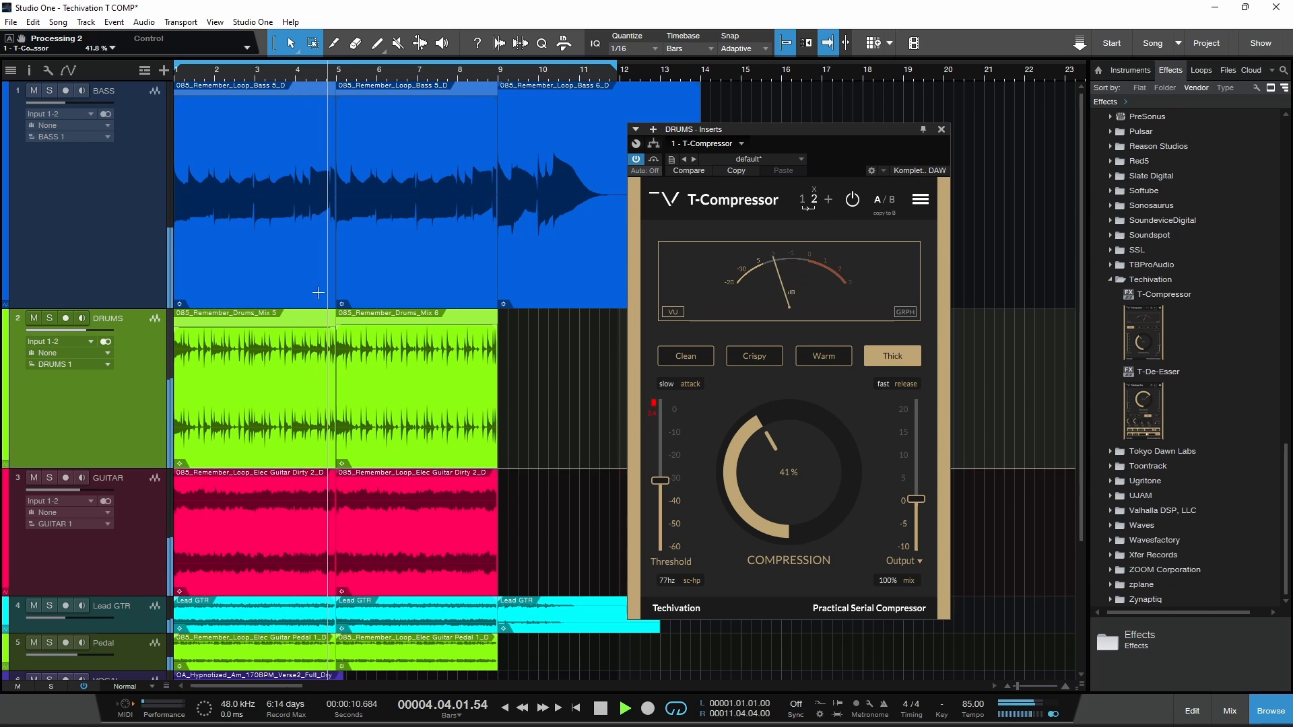
Step: Review the bass track's two compressors and the guitar and drums compressors during playback, and stop the song
left_click(63, 233)
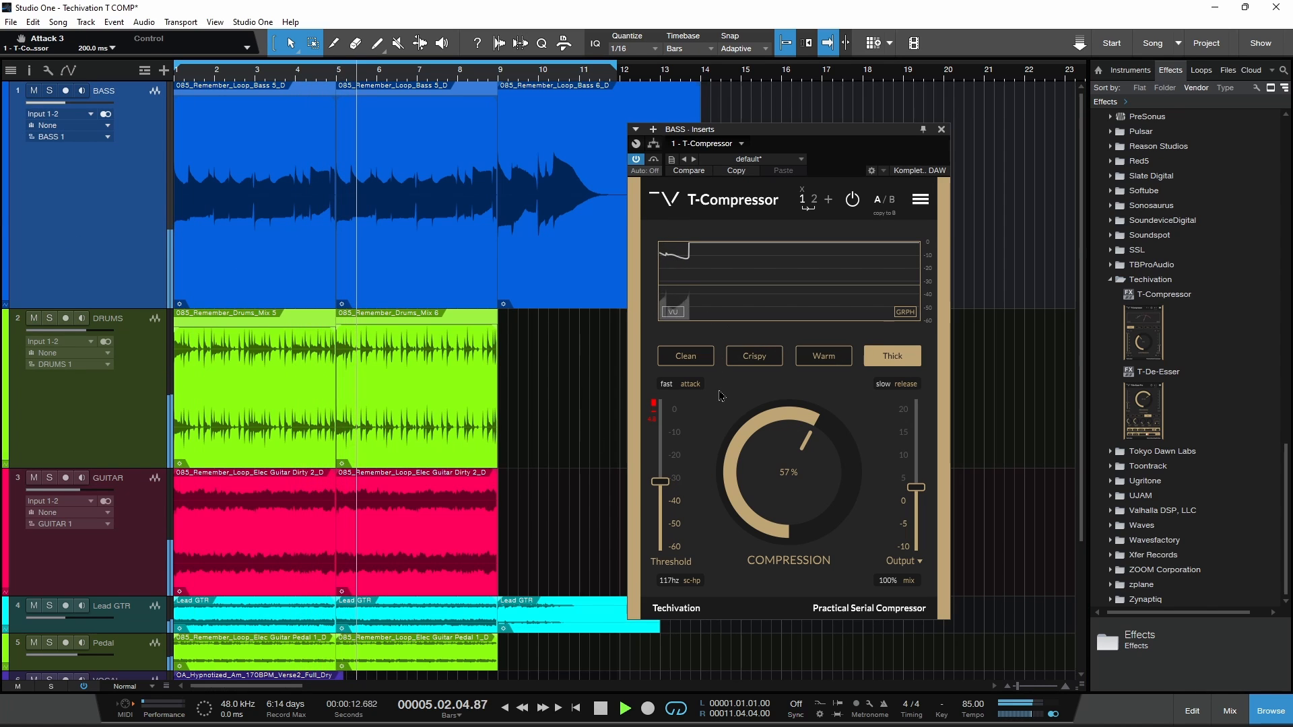
left_click(814, 200)
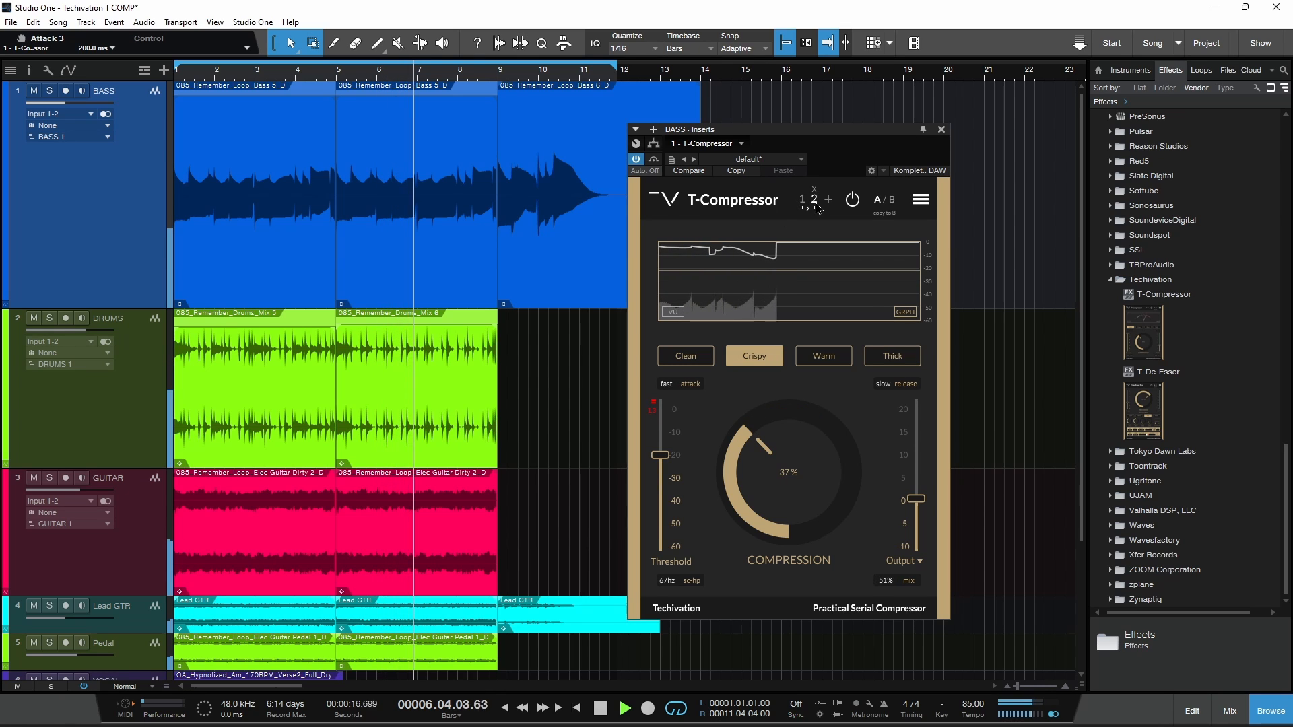
left_click(132, 528)
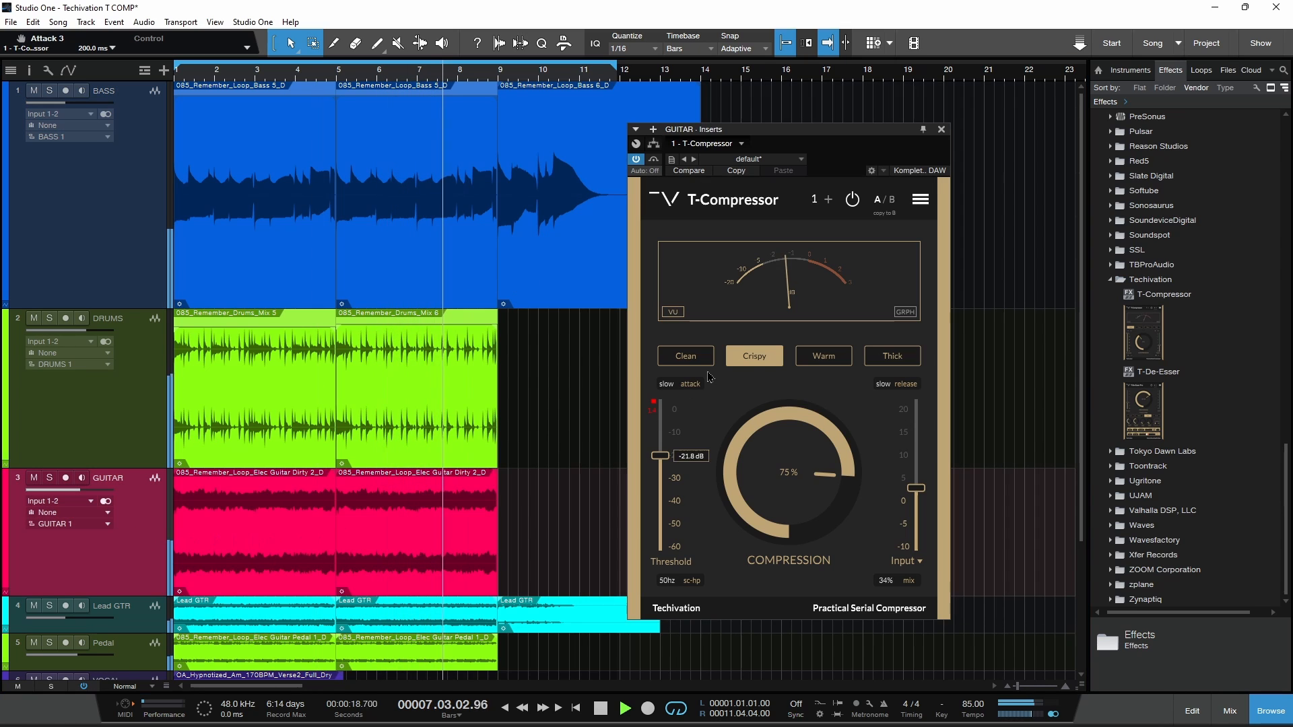
key("Up")
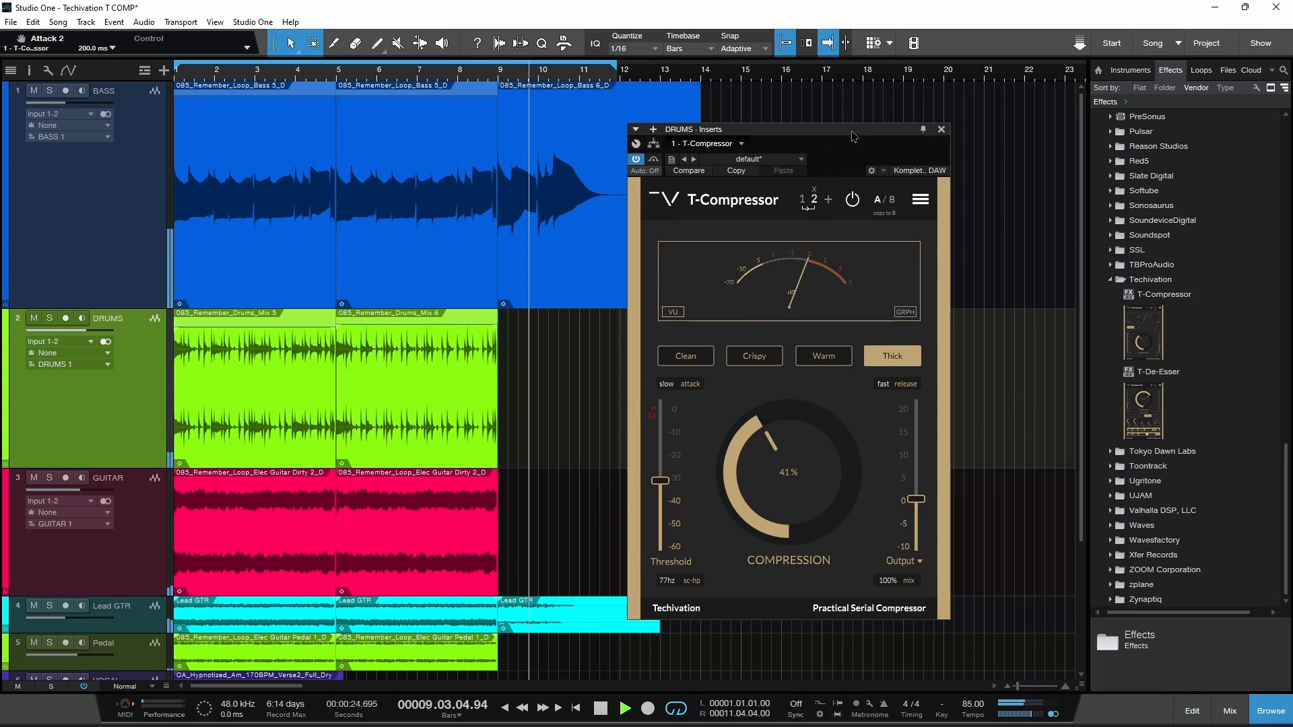
left_click_drag(851, 136, 860, 134)
key("space")
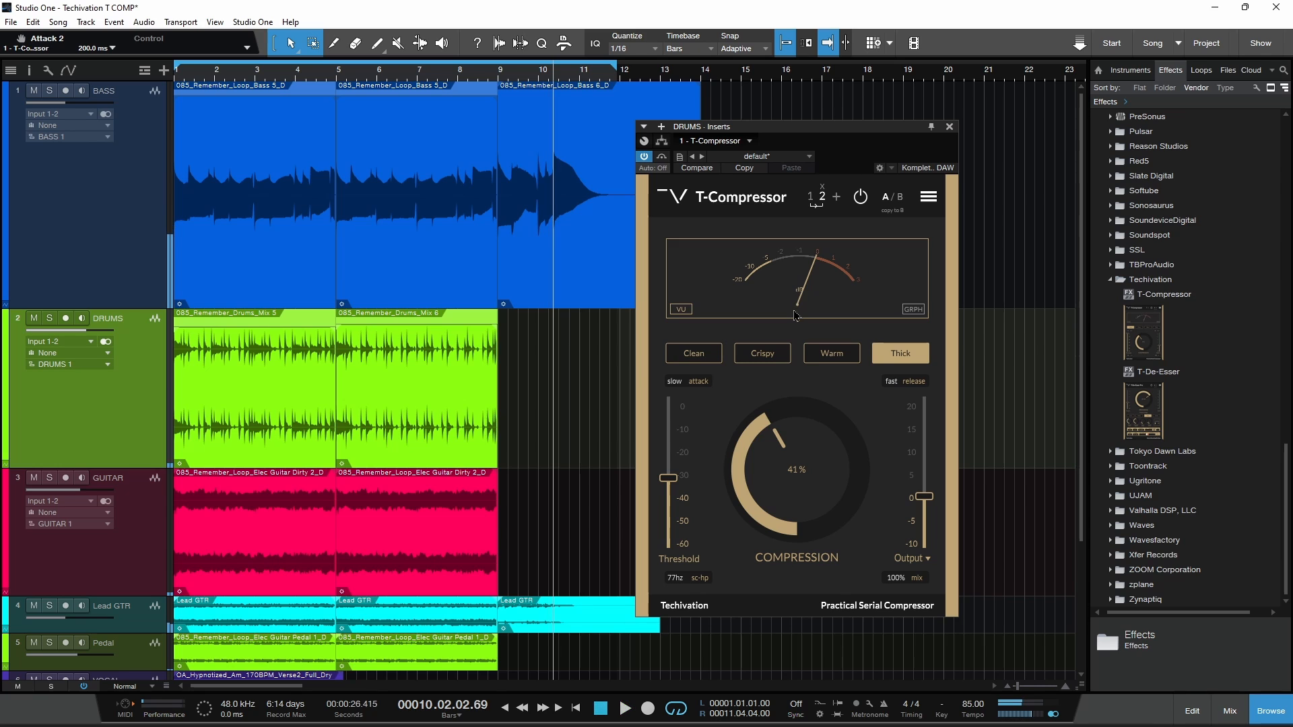
Step: Switch to the web browser and view the T-Compressor product page on techivation.com with its price and description
mouse_move(596, 721)
left_click(646, 713)
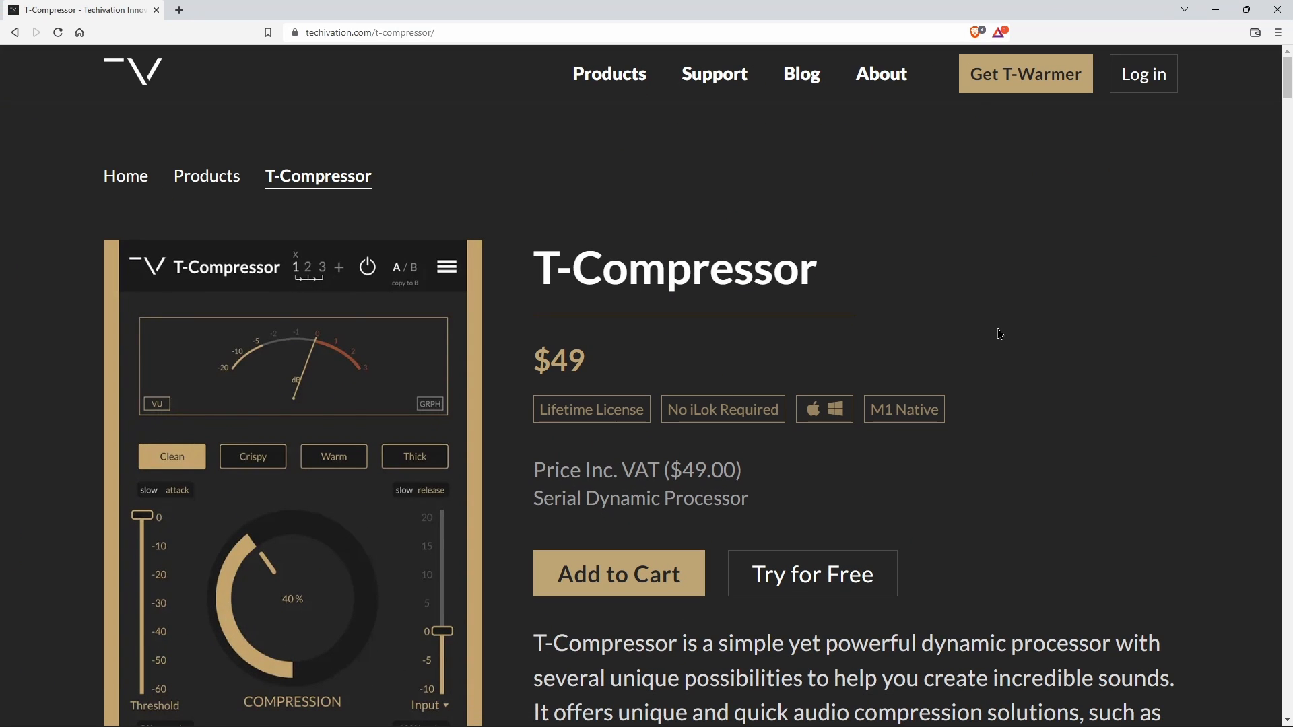
scroll(1023, 341, "down", 6)
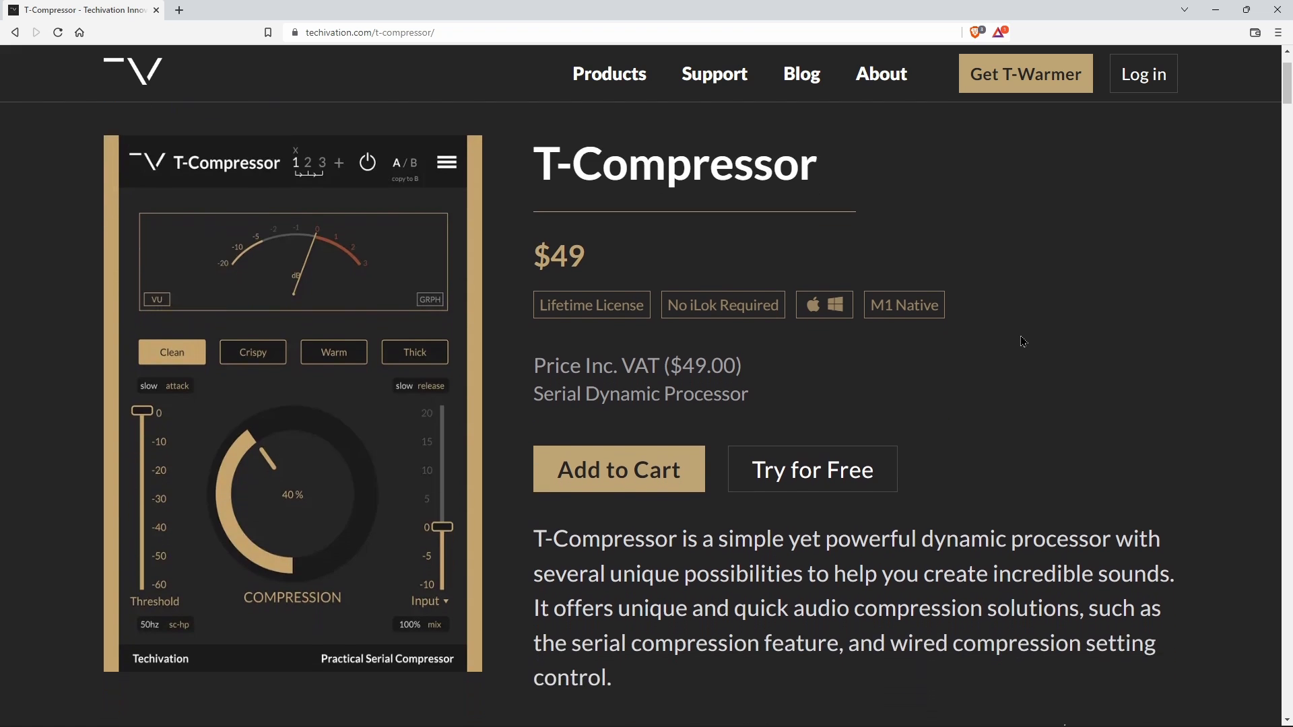
Step: Look through the T-Compressor product page's description, feature section and tutorial videos, and return to its beginning
scroll(901, 248, "down", 18)
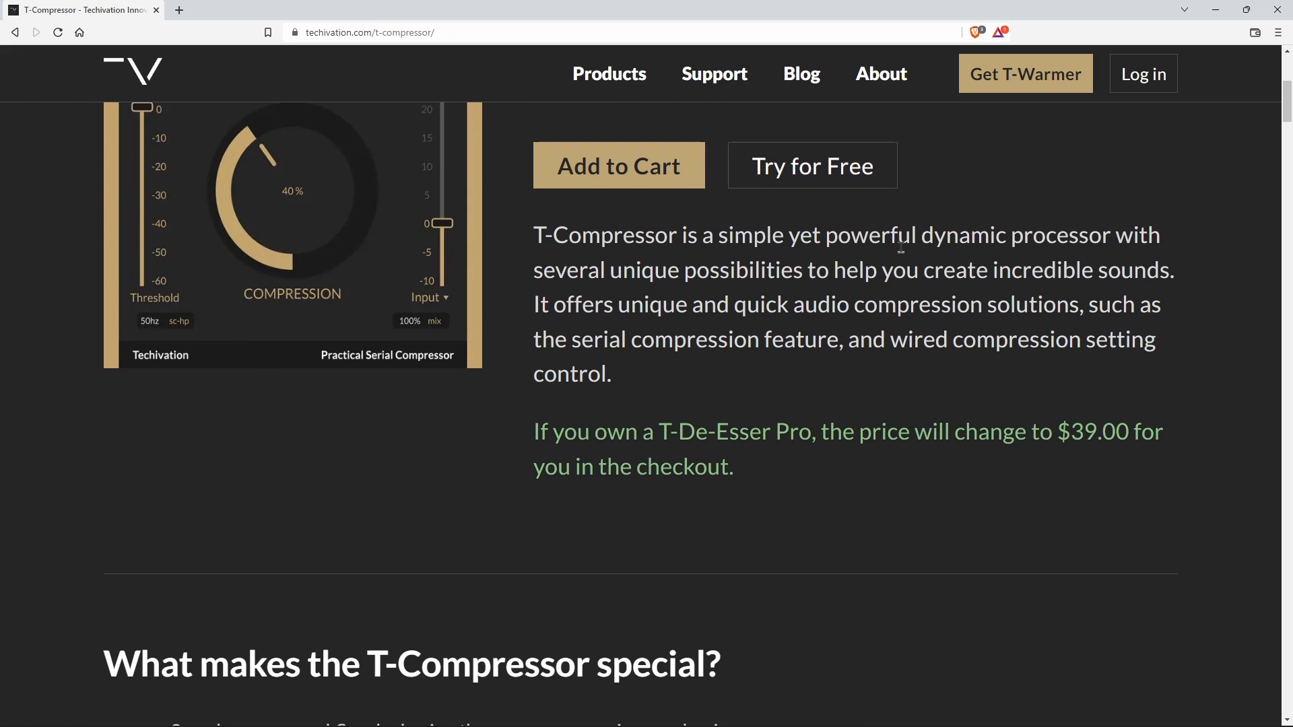
scroll(901, 248, "down", 9)
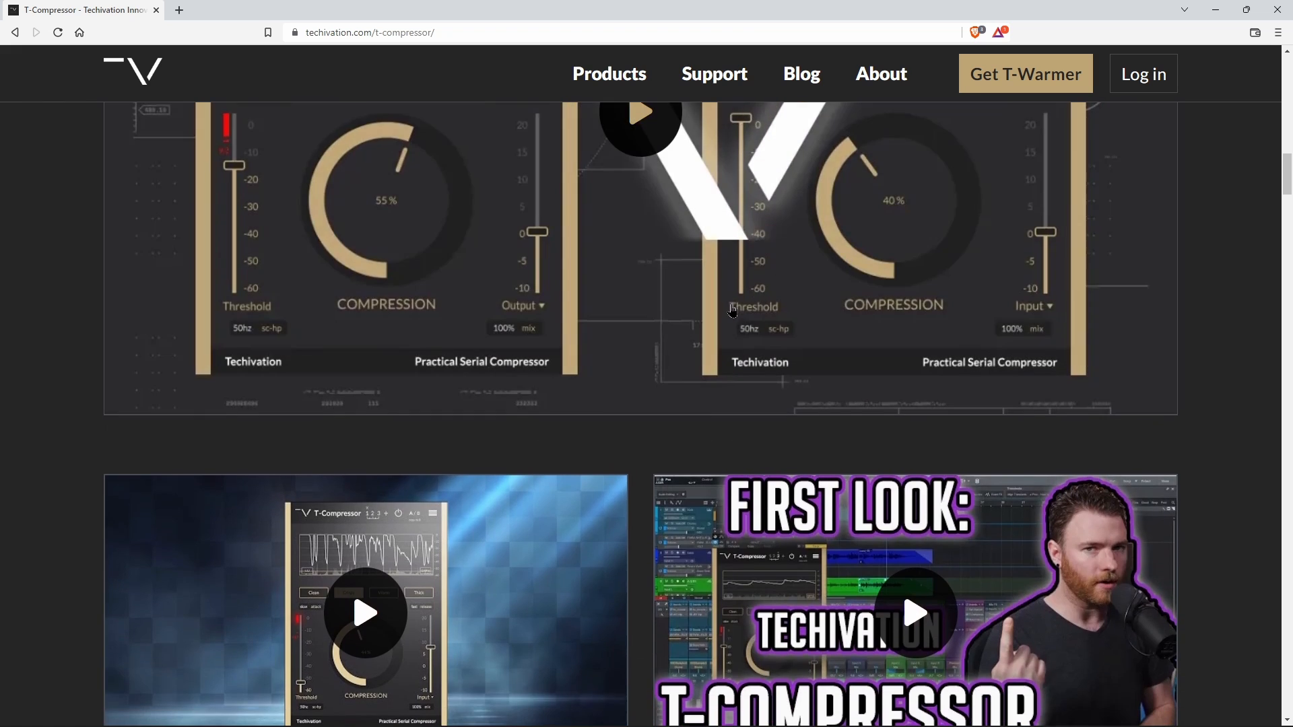
scroll(690, 448, "down", 9)
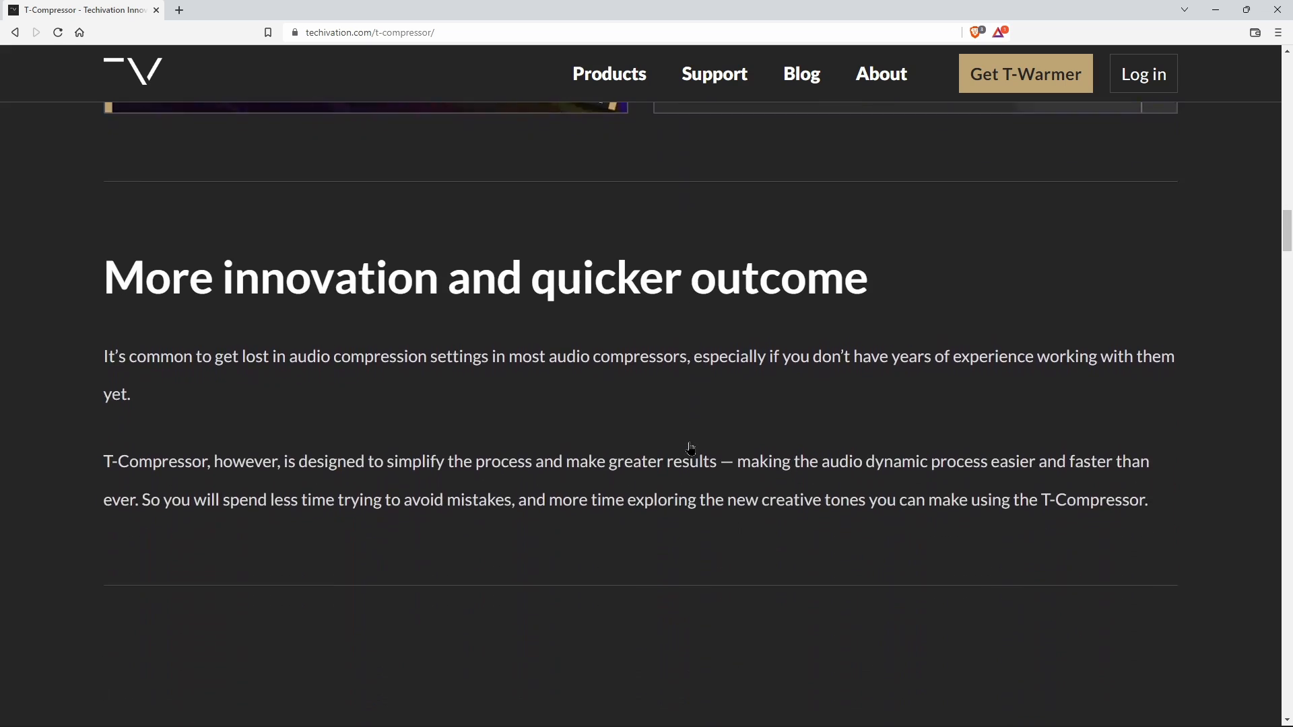
scroll(690, 448, "up", 8)
scroll(689, 448, "up", 6)
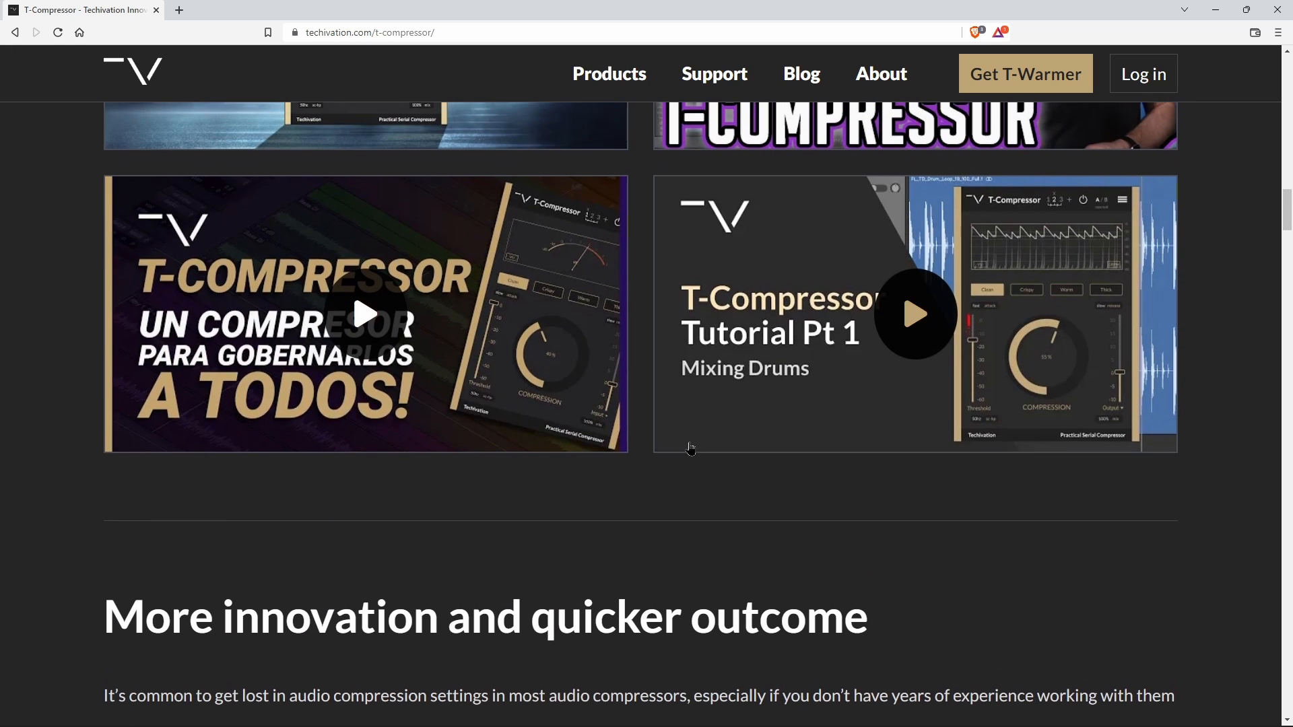
scroll(690, 448, "down", 12)
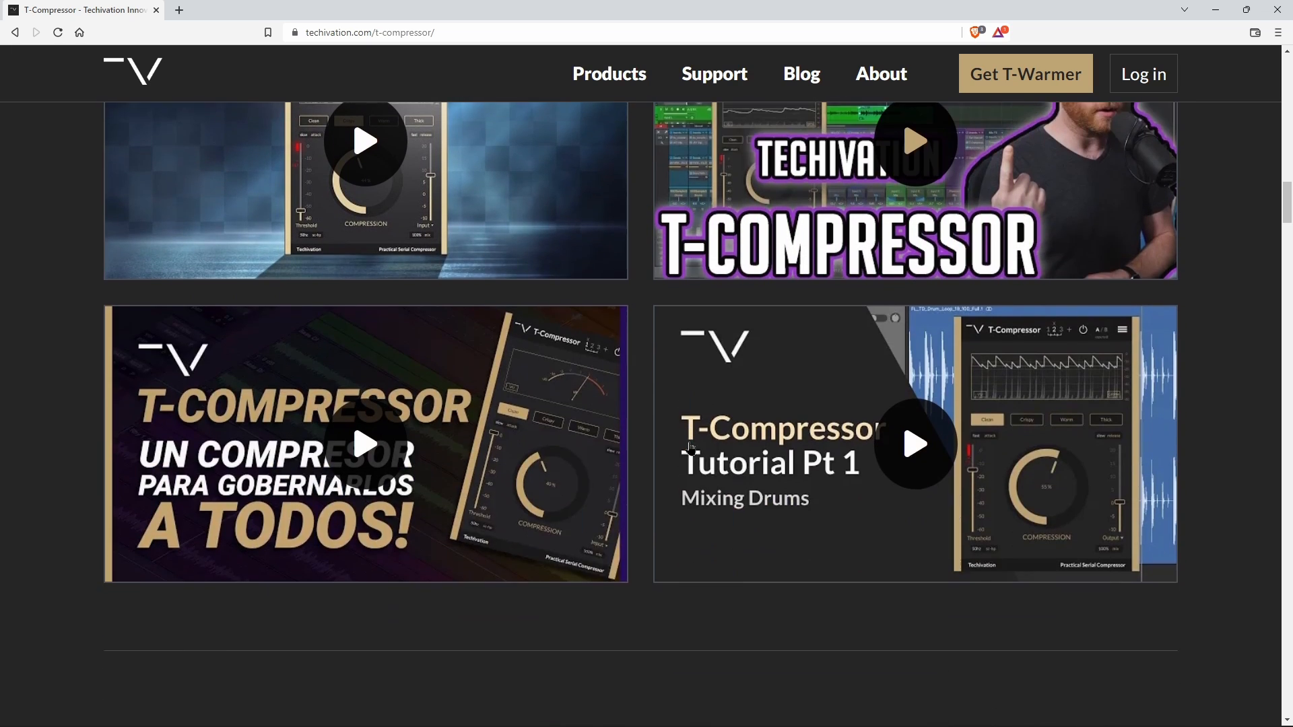
scroll(690, 448, "up", 5)
left_click_drag(1286, 228, 1275, 84)
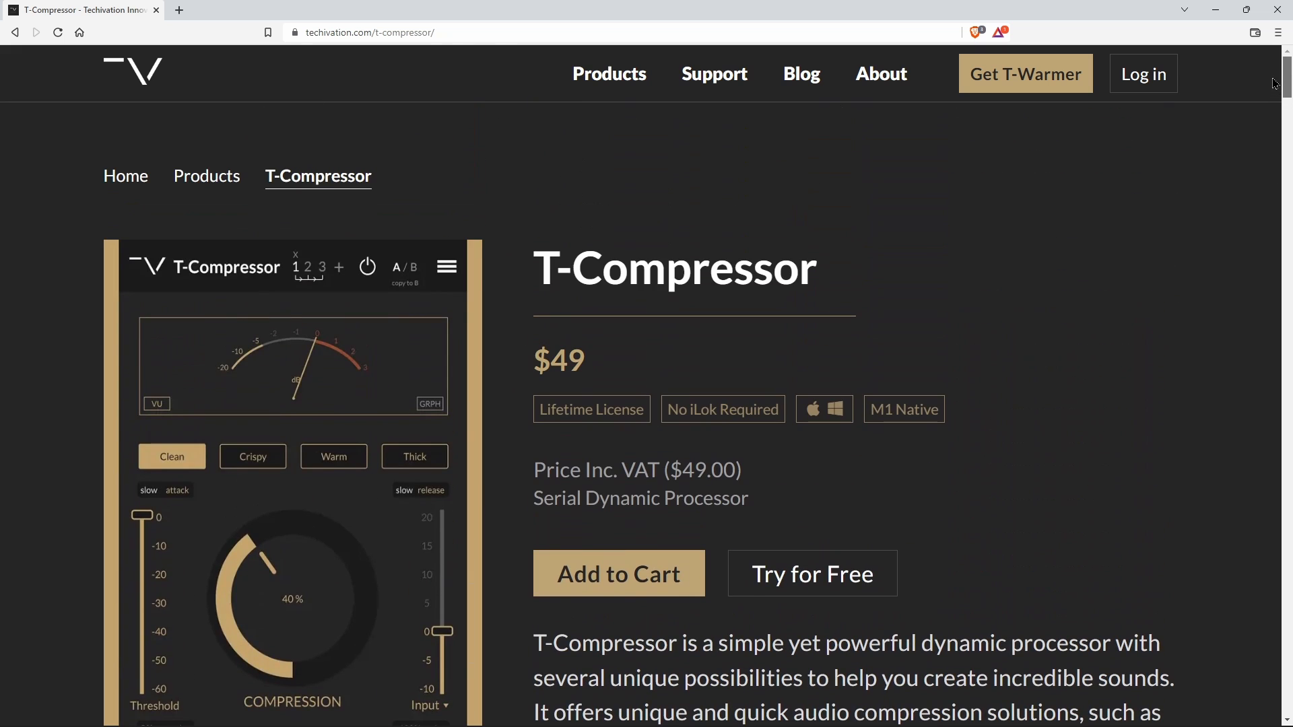
Step: Close the web browser to get back to Studio One and play the full mix from bar 3
left_click(1278, 10)
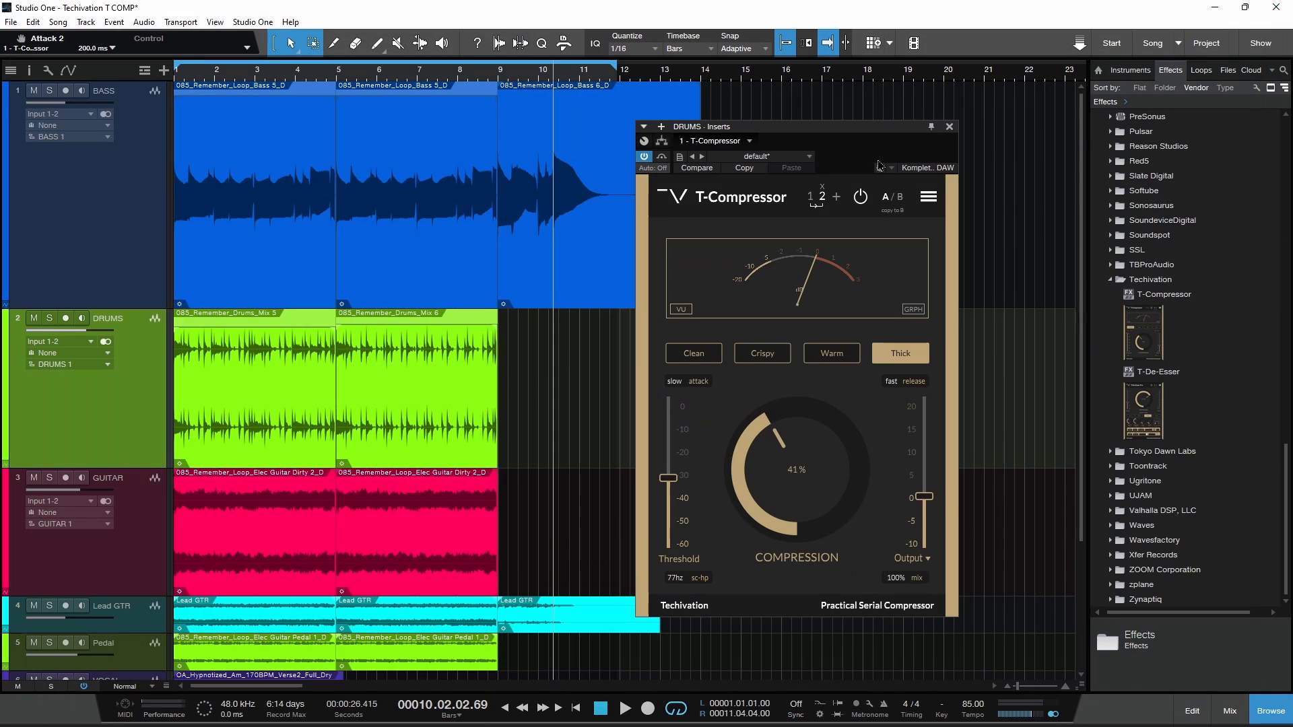
left_click(297, 70)
left_click(266, 77)
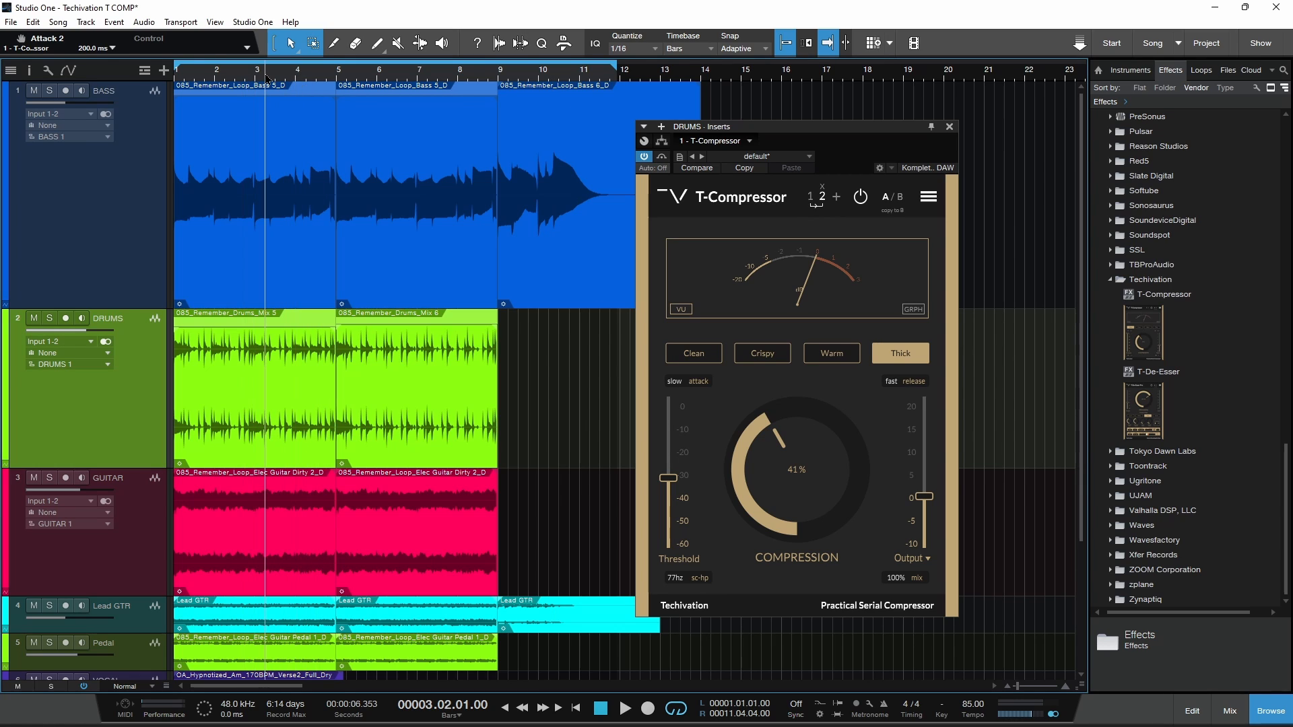
key("space")
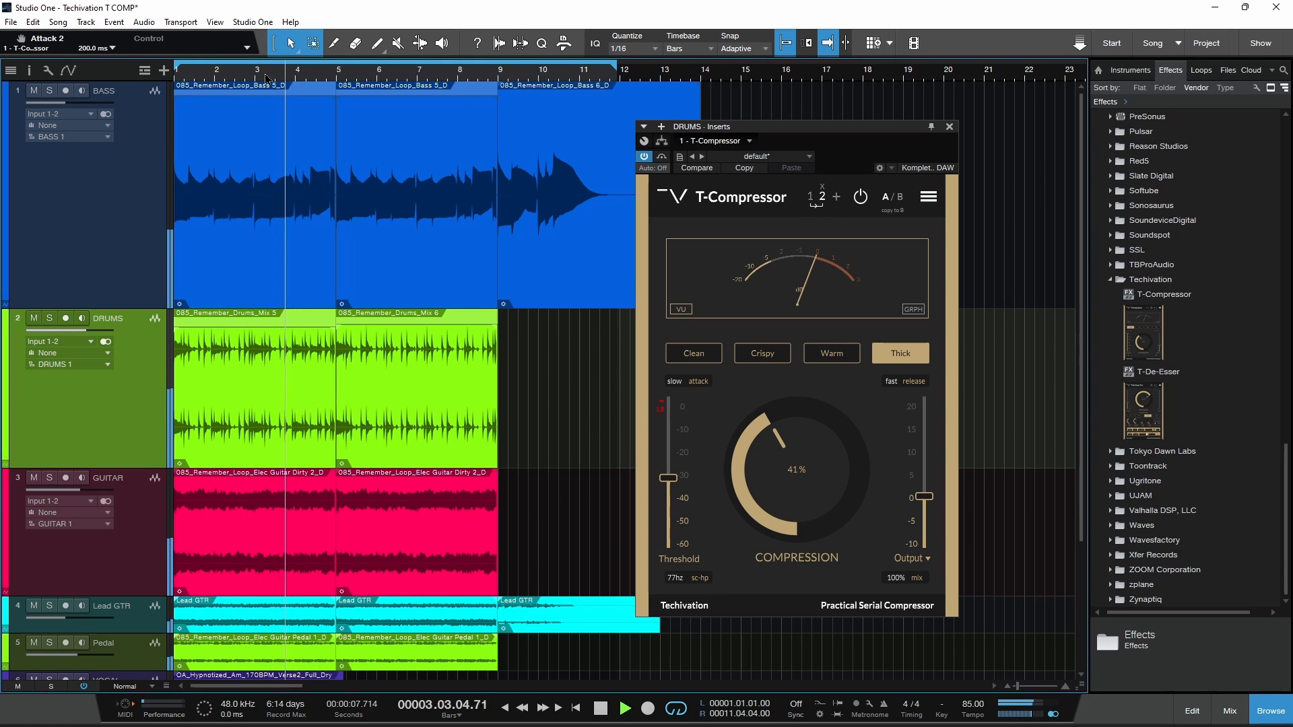